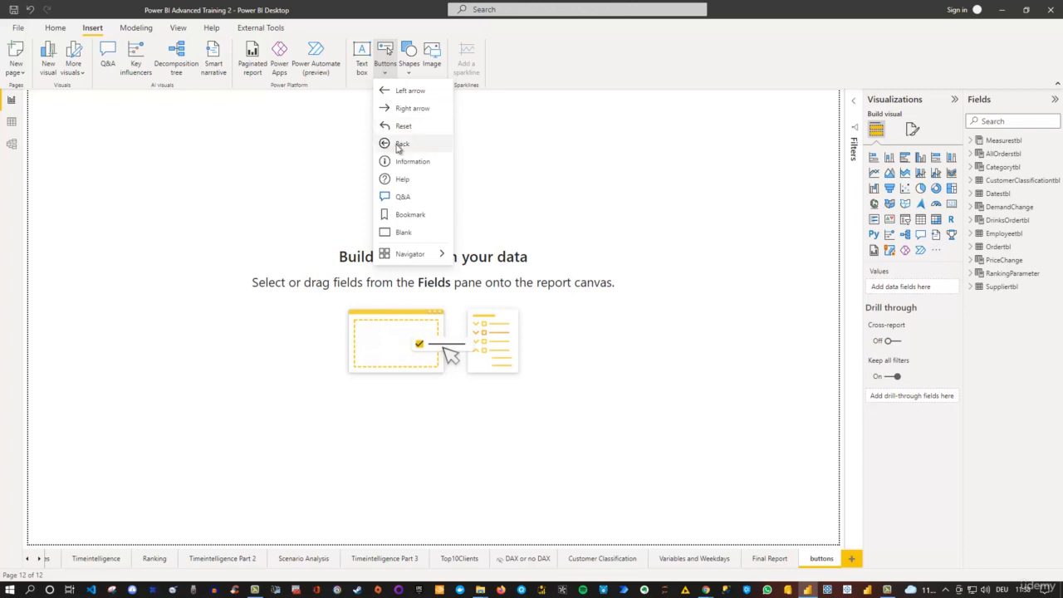
Insert a Back button and move it to about horizontal 112, vertical 48 on the buttons page
click(401, 145)
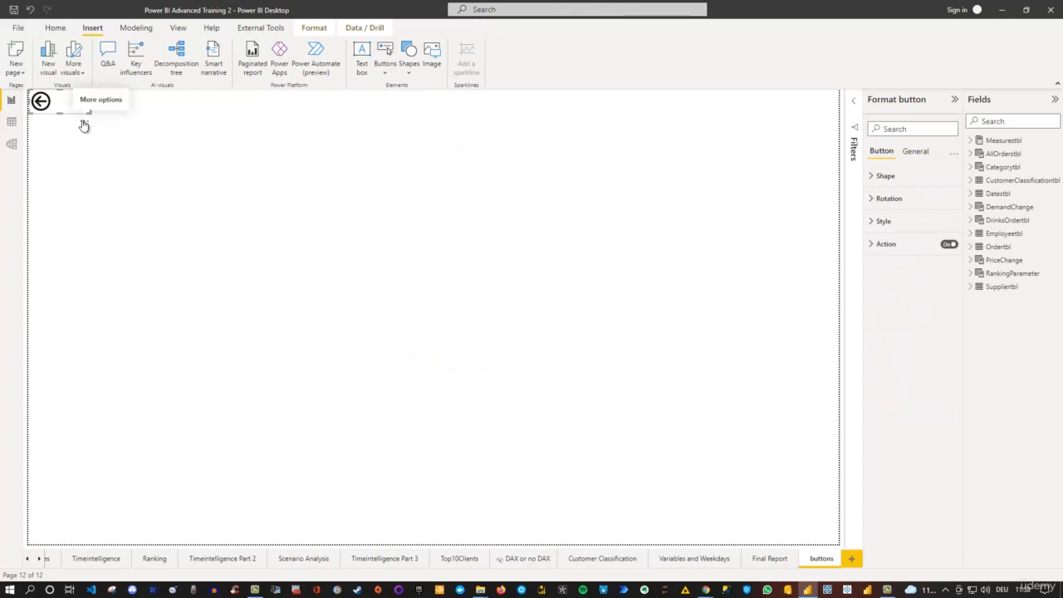
drag(85, 126, 155, 156)
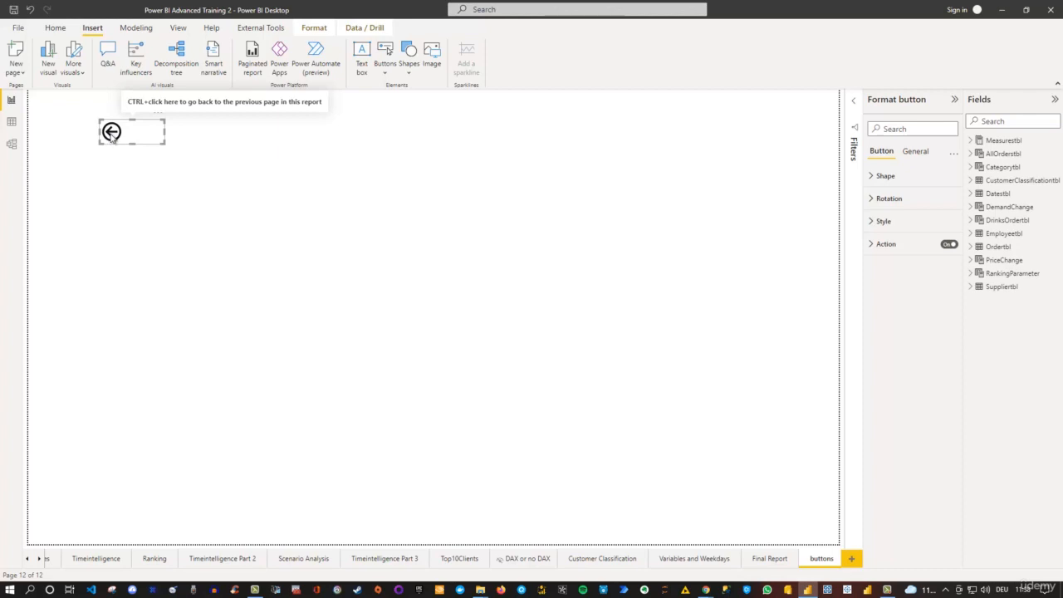
Test the Back button's navigation, once straight away and once after visiting the Top10Clients page, and return to the buttons page
ctrl+click(111, 133)
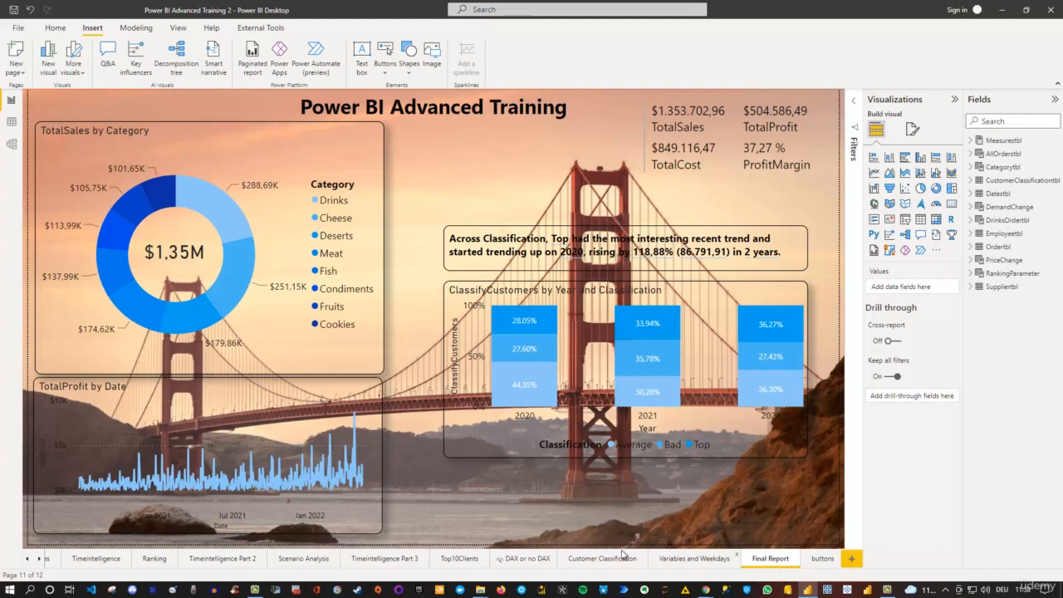
click(464, 564)
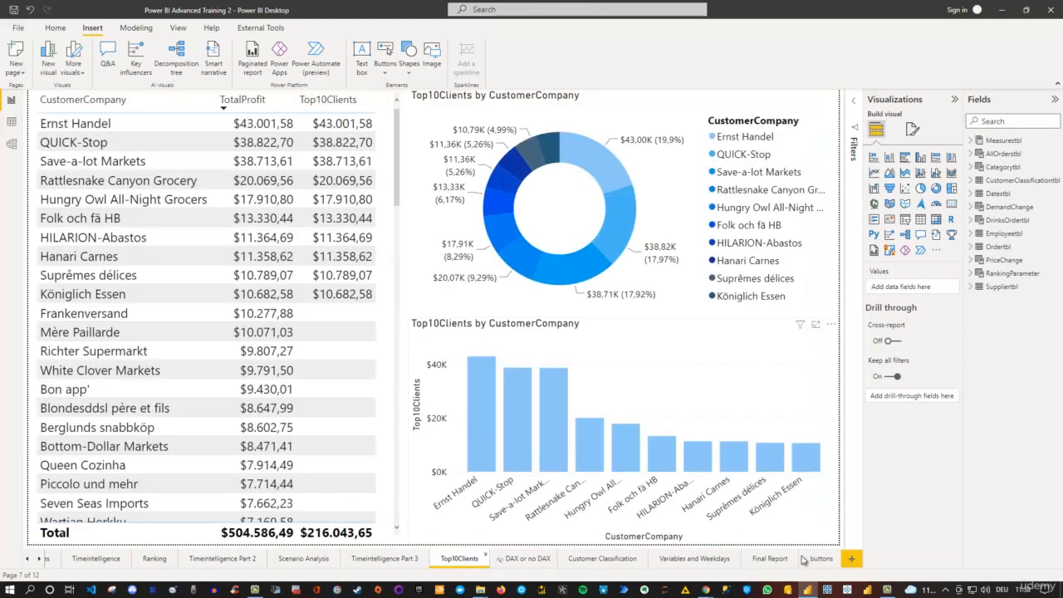
click(816, 559)
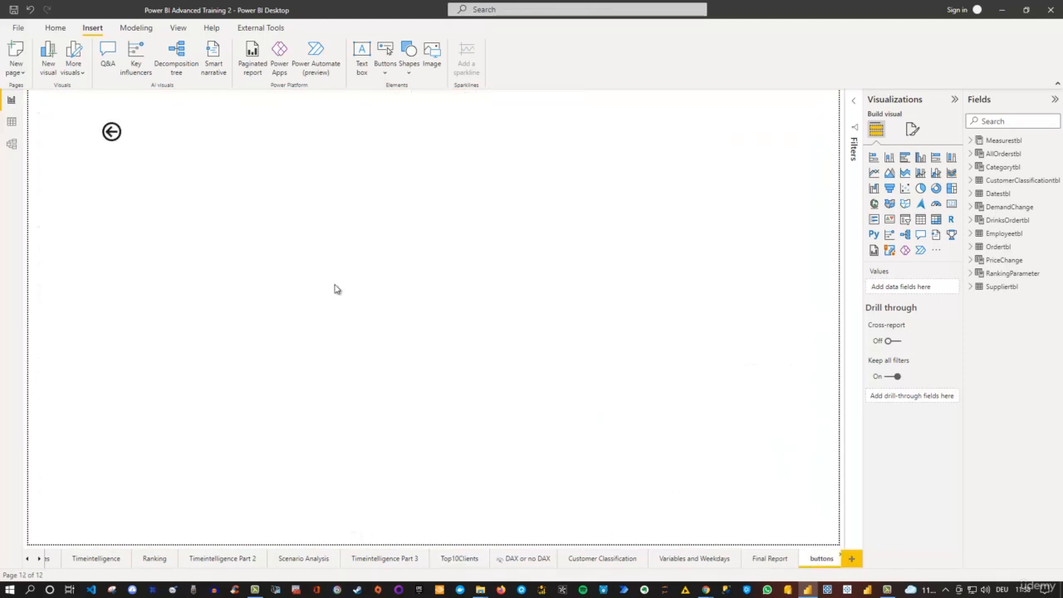
ctrl+click(112, 132)
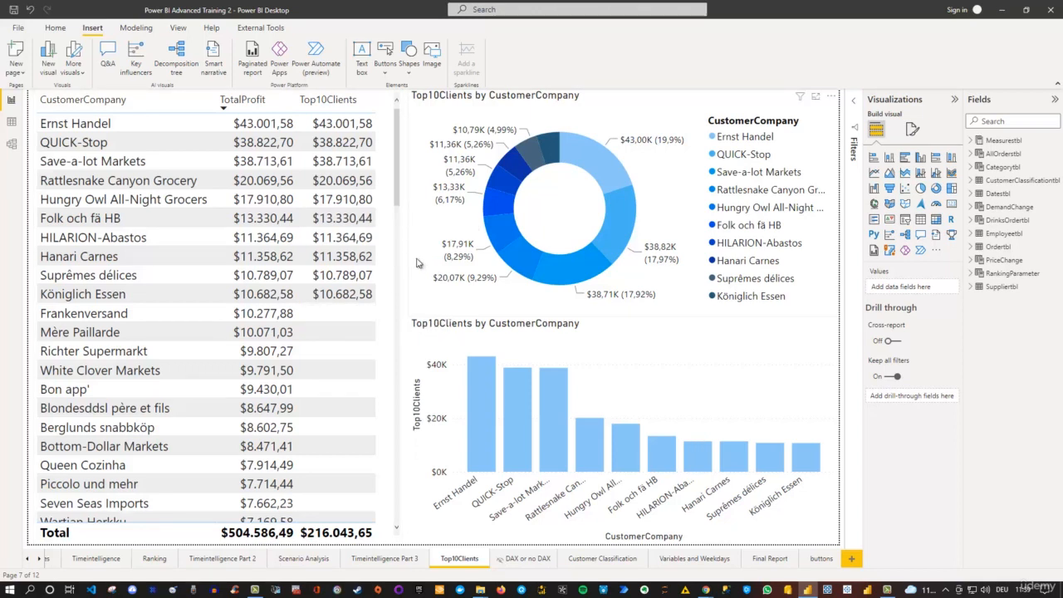
click(820, 558)
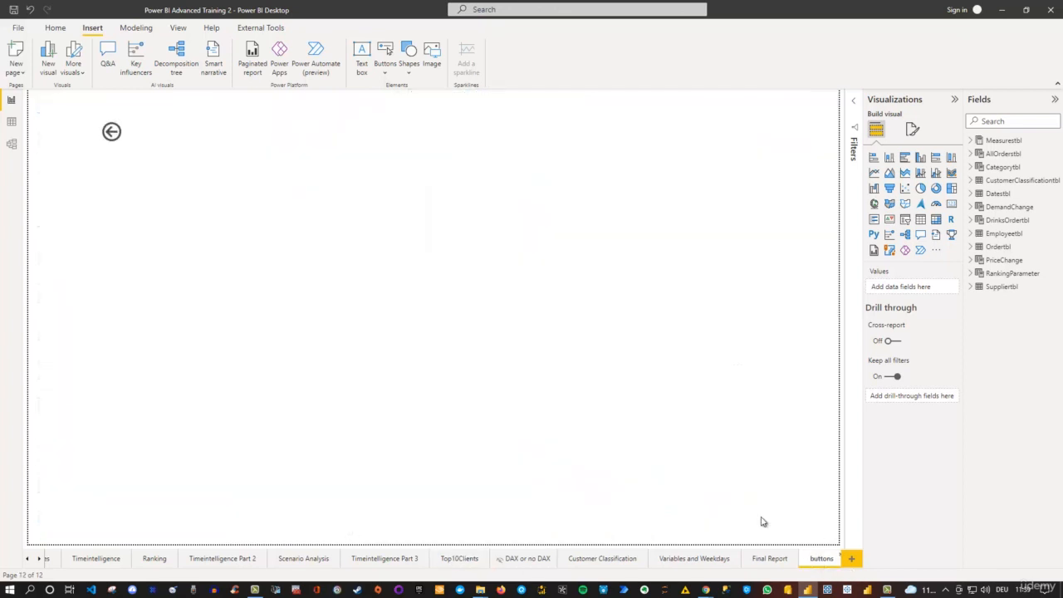
Turn off the Back button's action, try the button without it, and turn the action on again
click(147, 141)
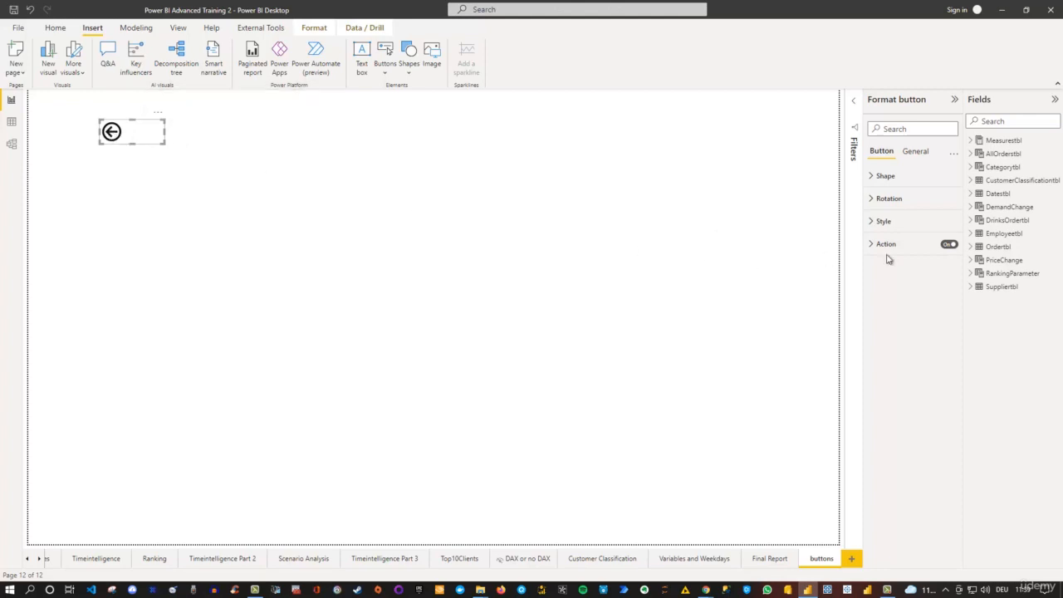
click(947, 245)
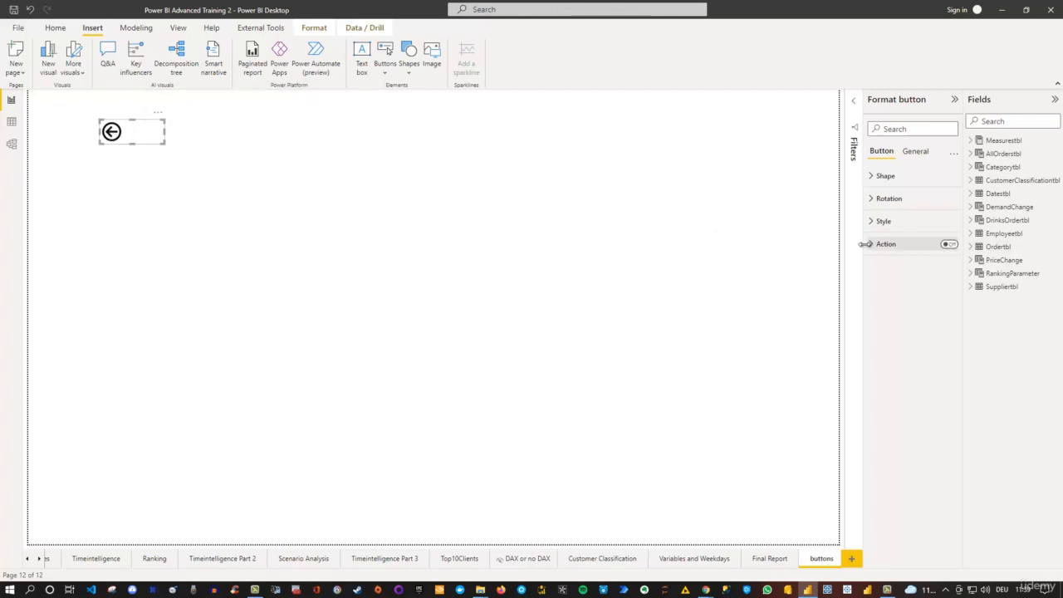
click(114, 149)
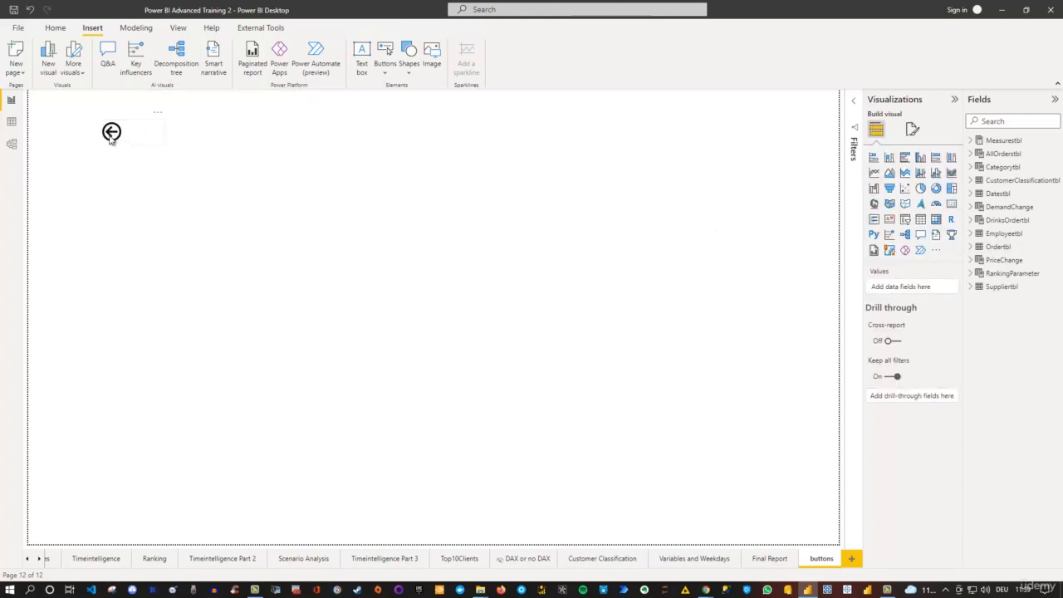
click(110, 137)
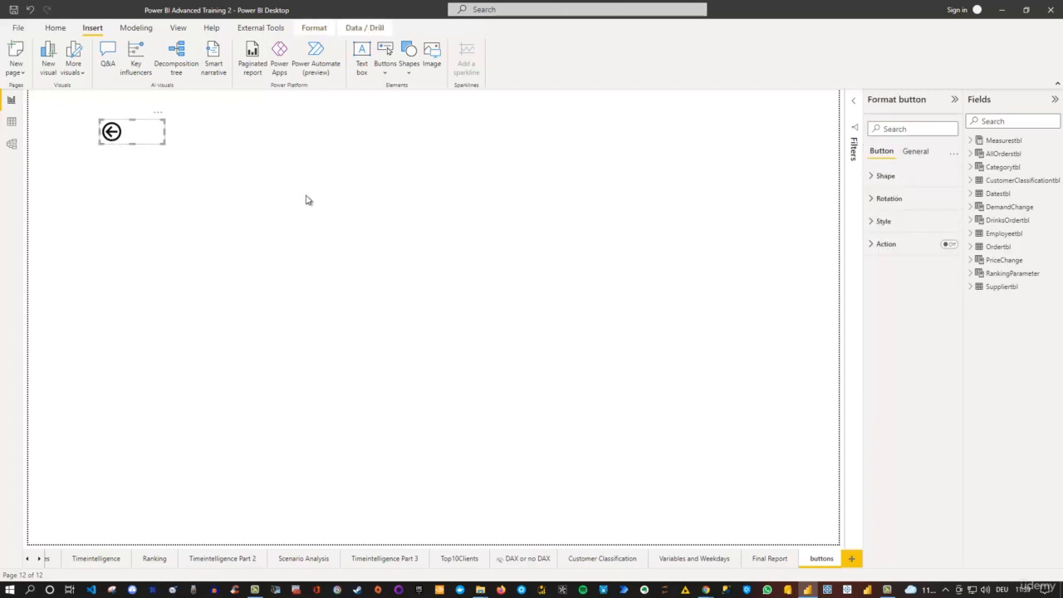
click(948, 245)
Expand all categories of the Back button's general format settings and look through the available options
click(915, 154)
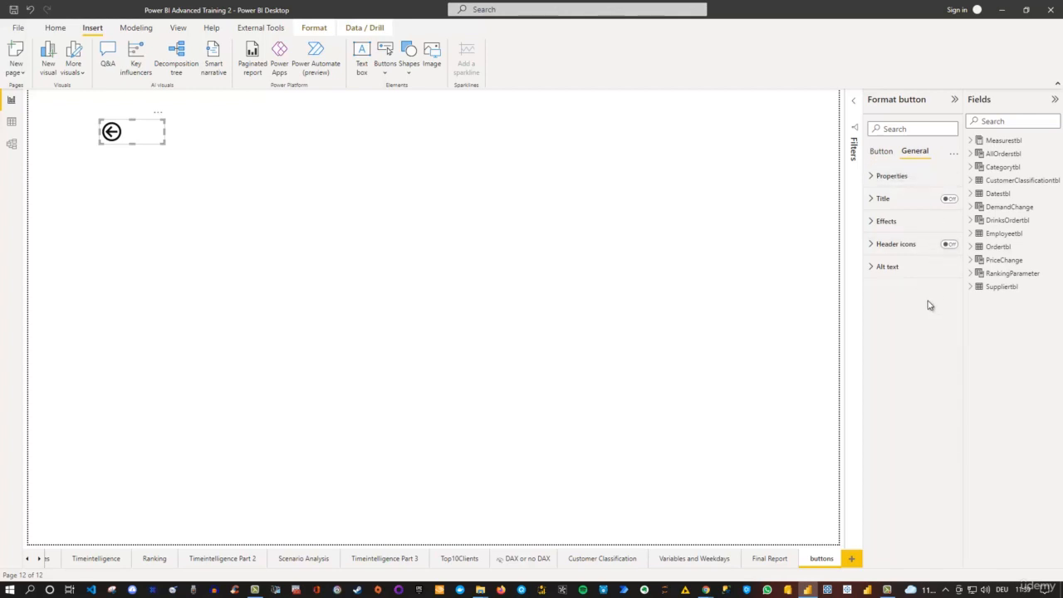
click(870, 177)
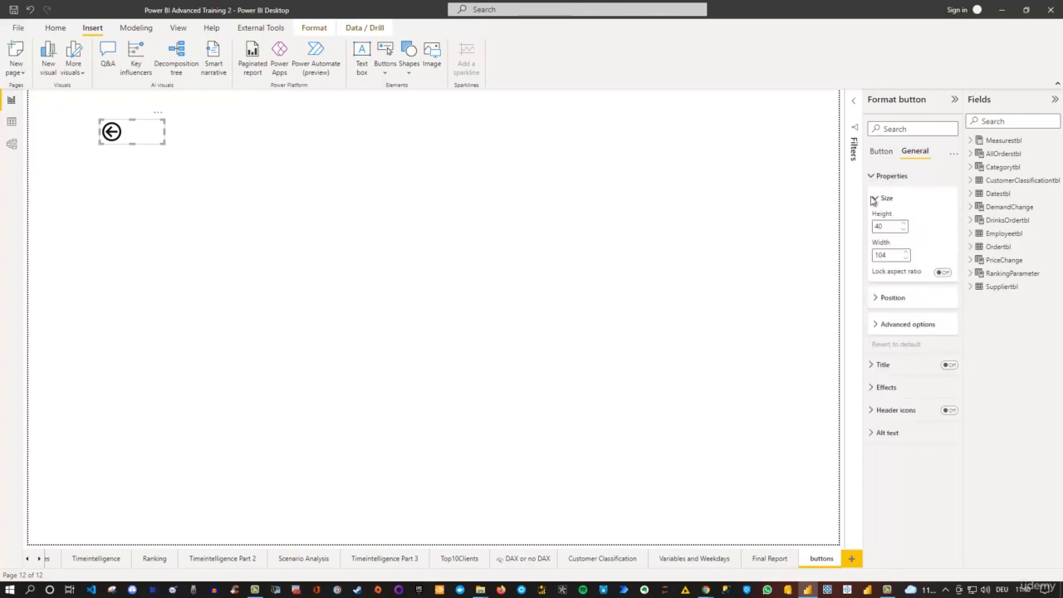
click(954, 156)
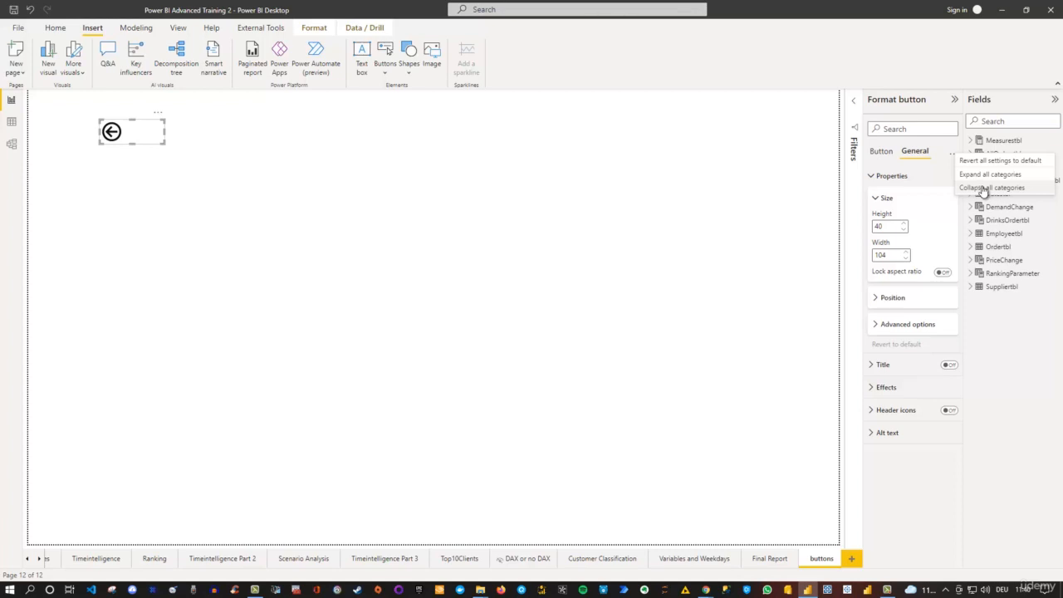
click(980, 175)
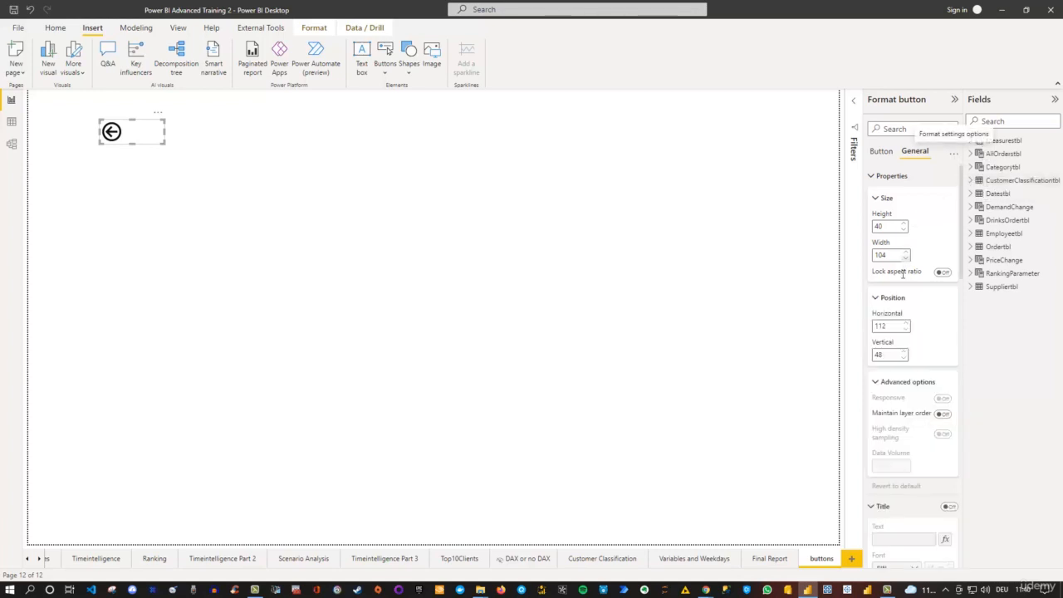
scroll(902, 274, down, 10)
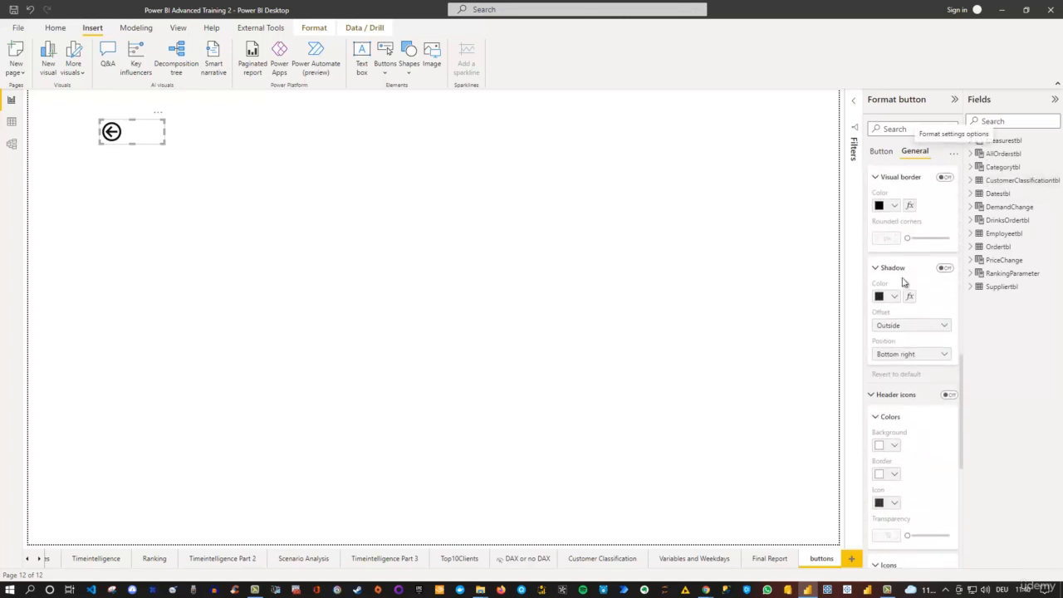
scroll(902, 282, down, 3)
scroll(902, 288, up, 4)
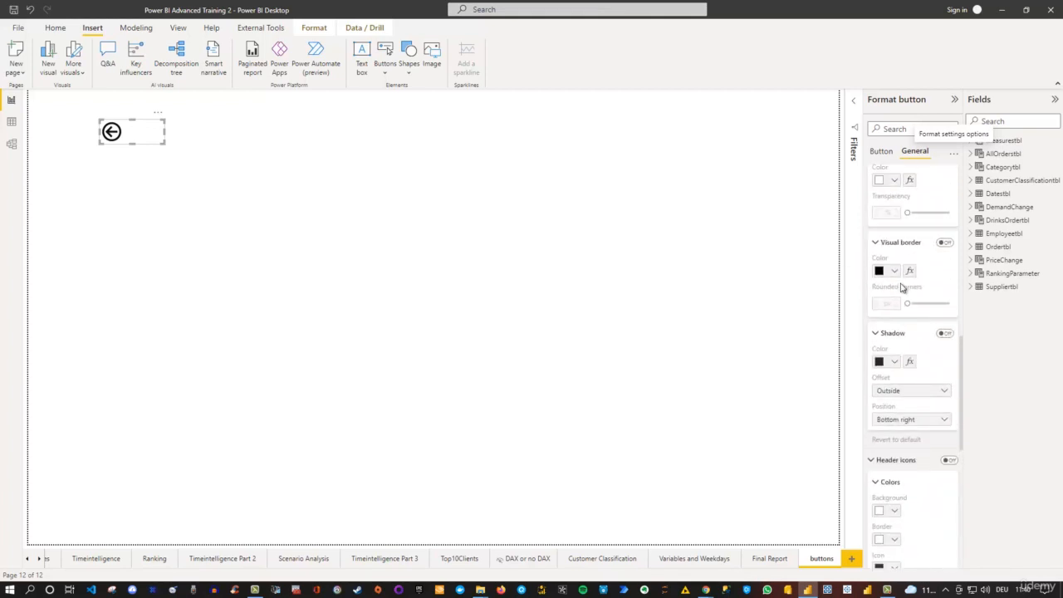
scroll(902, 287, up, 8)
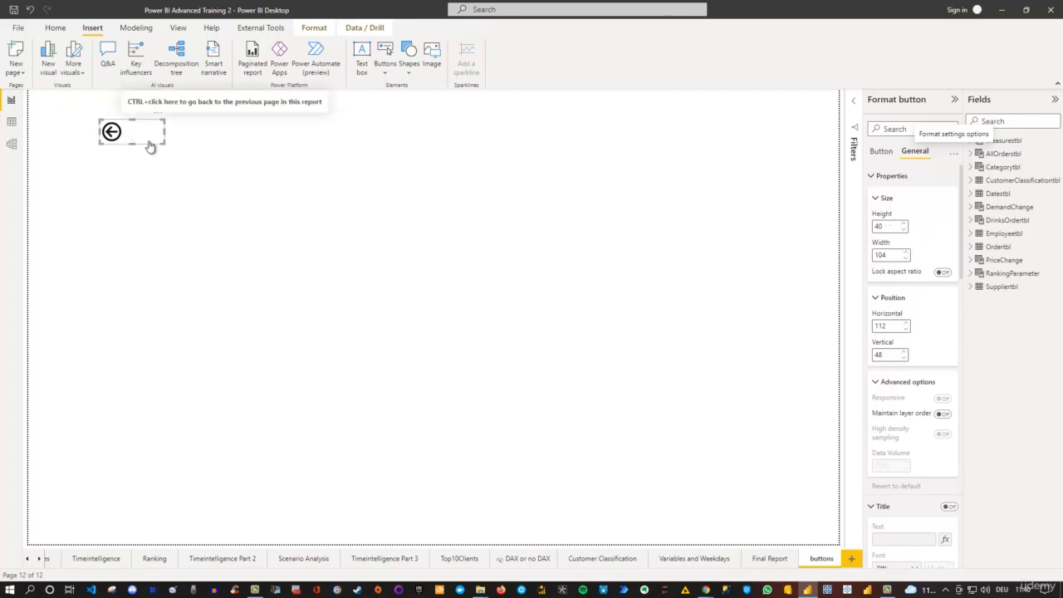
Resize the Back button to about 48 high by 72 wide and move it to about horizontal 80, vertical 40
mouse_move(158, 152)
mouse_down()
mouse_move(147, 161)
mouse_move(150, 151)
mouse_up()
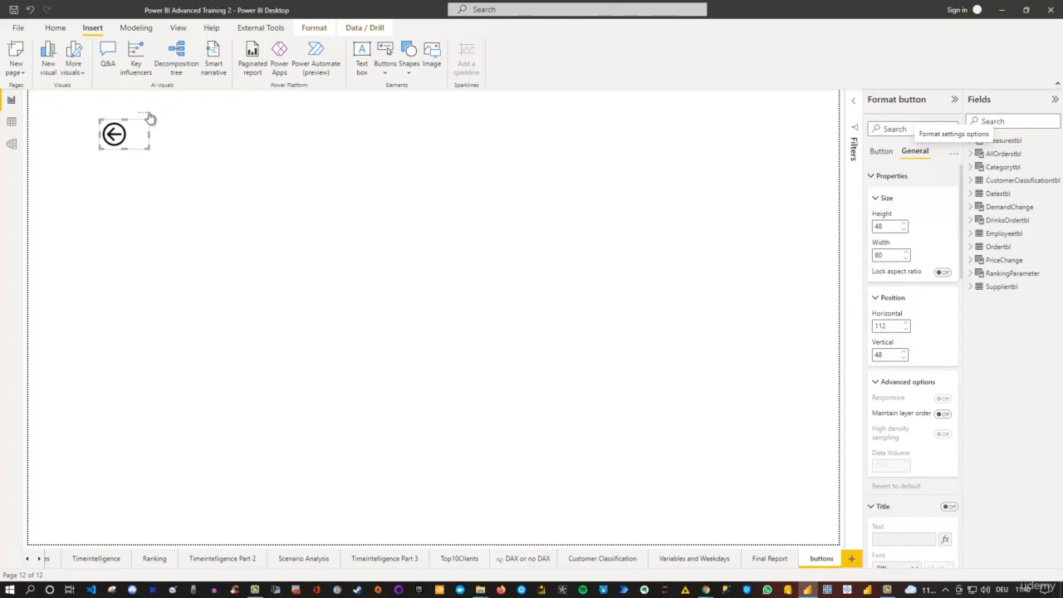
mouse_move(131, 119)
mouse_down()
mouse_move(182, 135)
mouse_move(155, 157)
mouse_move(122, 112)
mouse_up()
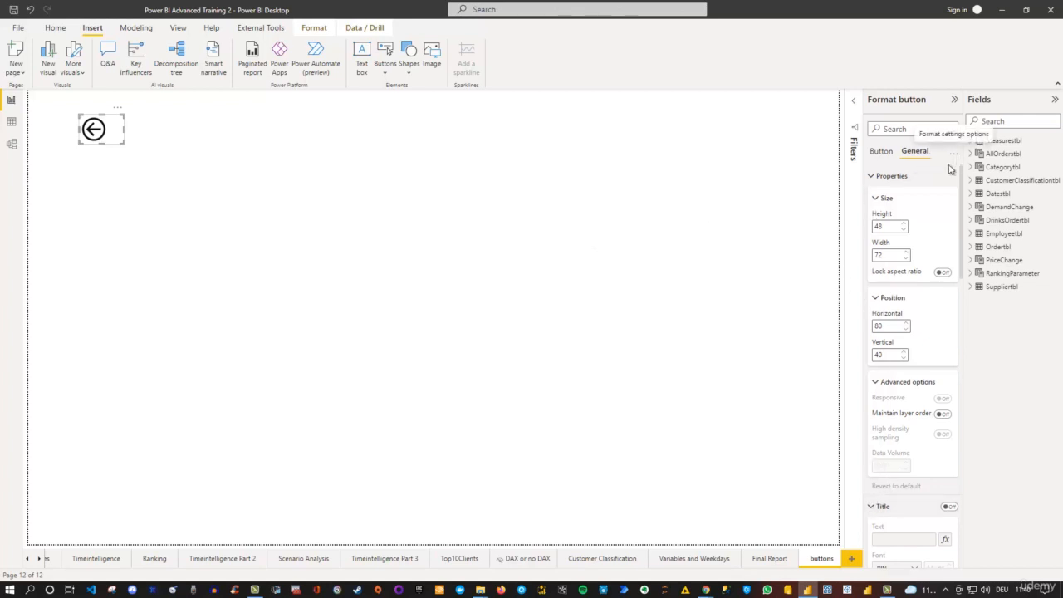
Turn on the Back button's title with the text "back" and make the button taller to fit it
drag(963, 252, 963, 304)
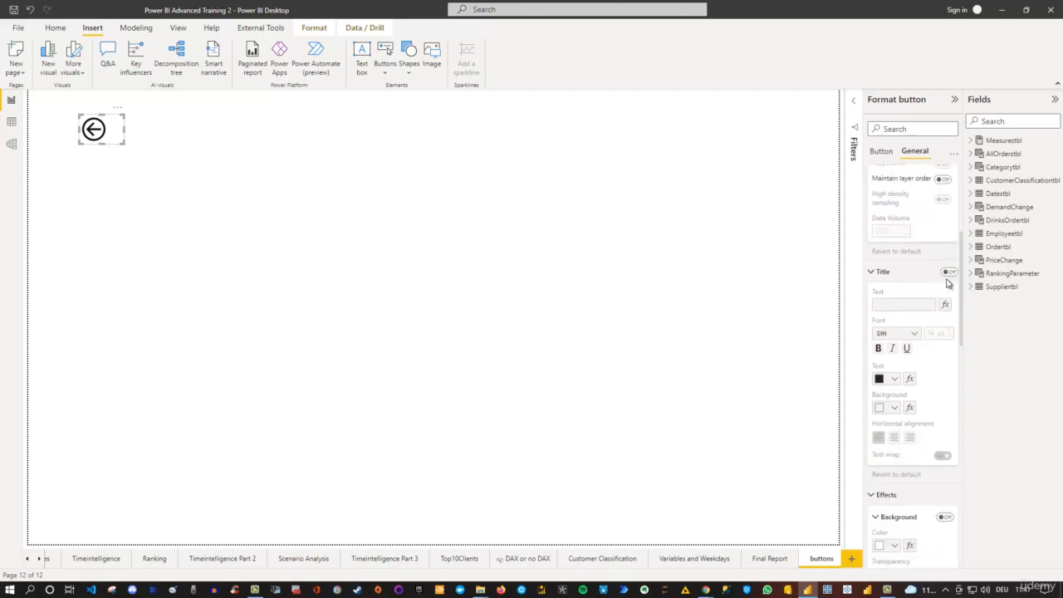
click(948, 273)
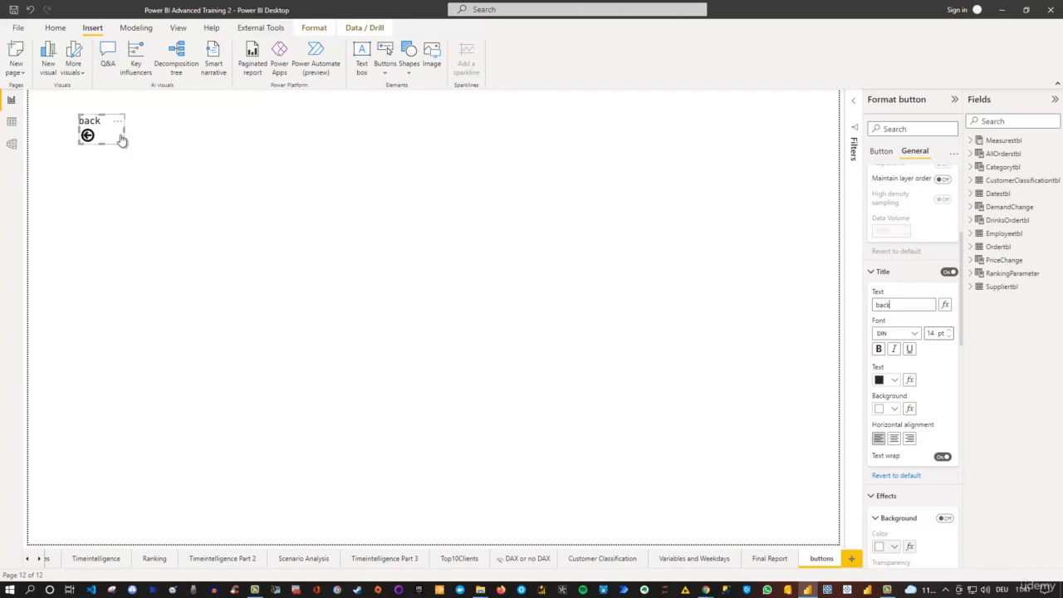
drag(123, 142, 124, 159)
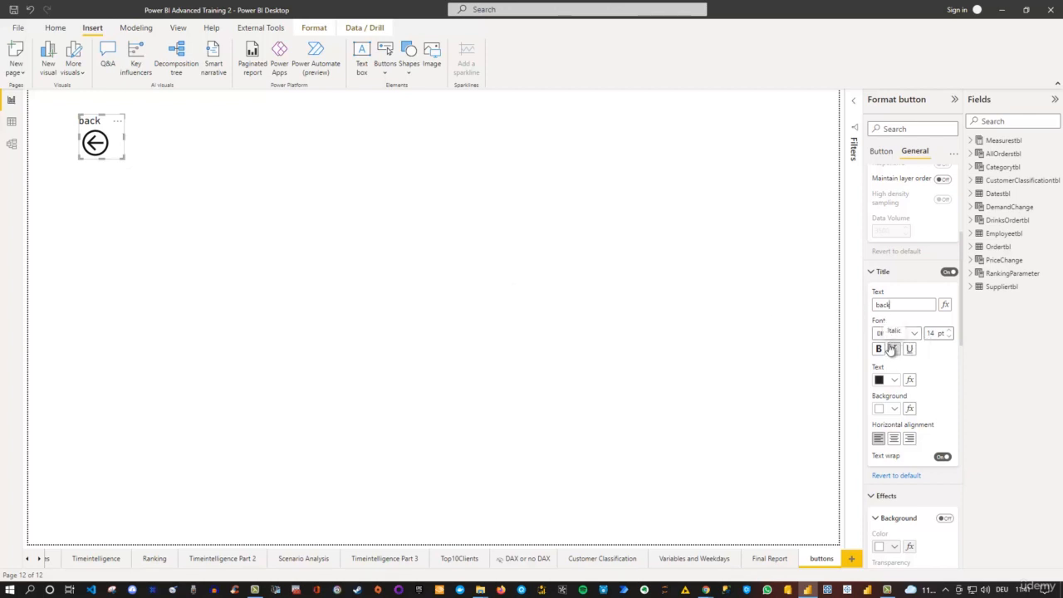
Try centring the button's title, widen the button slightly, and set the title back to left alignment
click(893, 438)
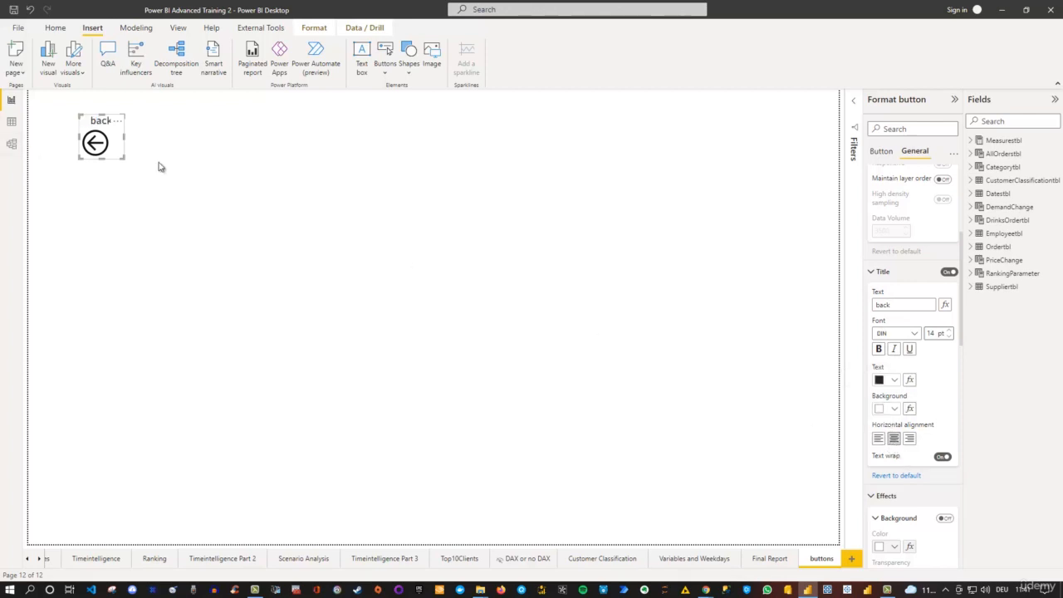
drag(126, 144, 134, 144)
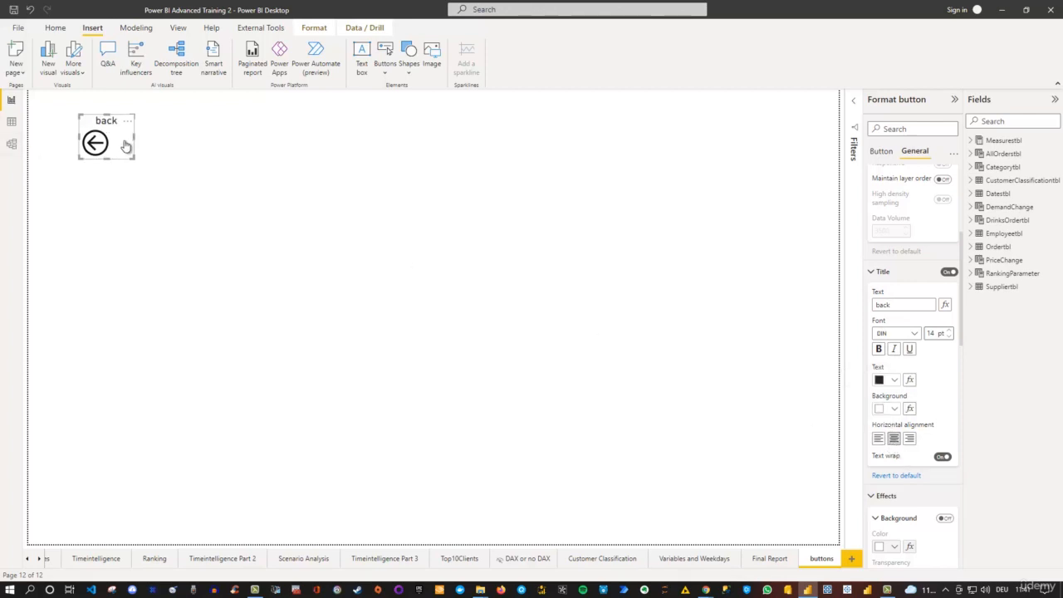
click(879, 438)
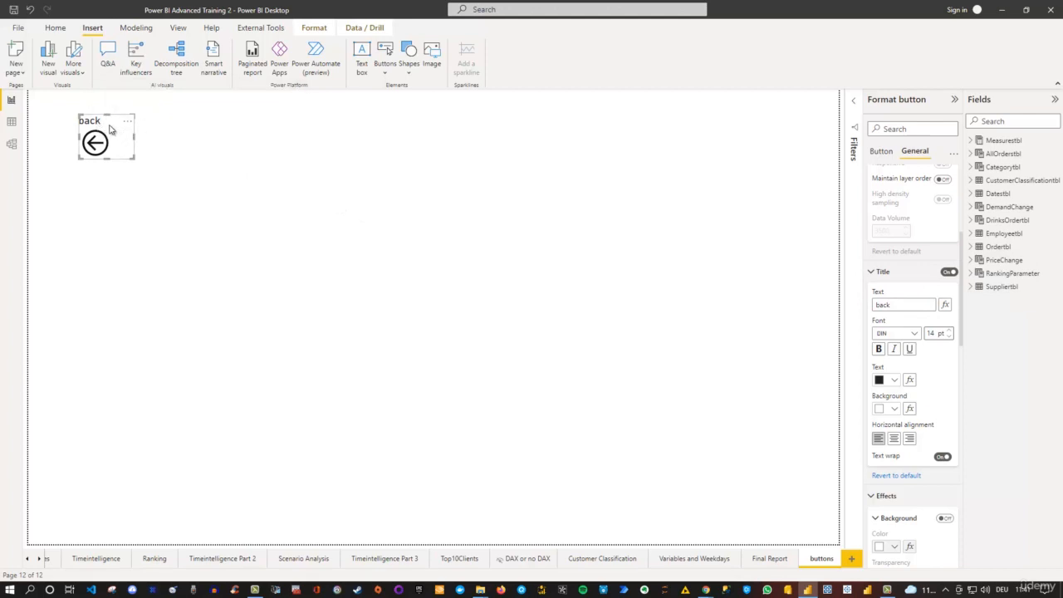
Open the title text's conditional formatting settings, close them unchanged, and try switching the title's text wrap
click(945, 307)
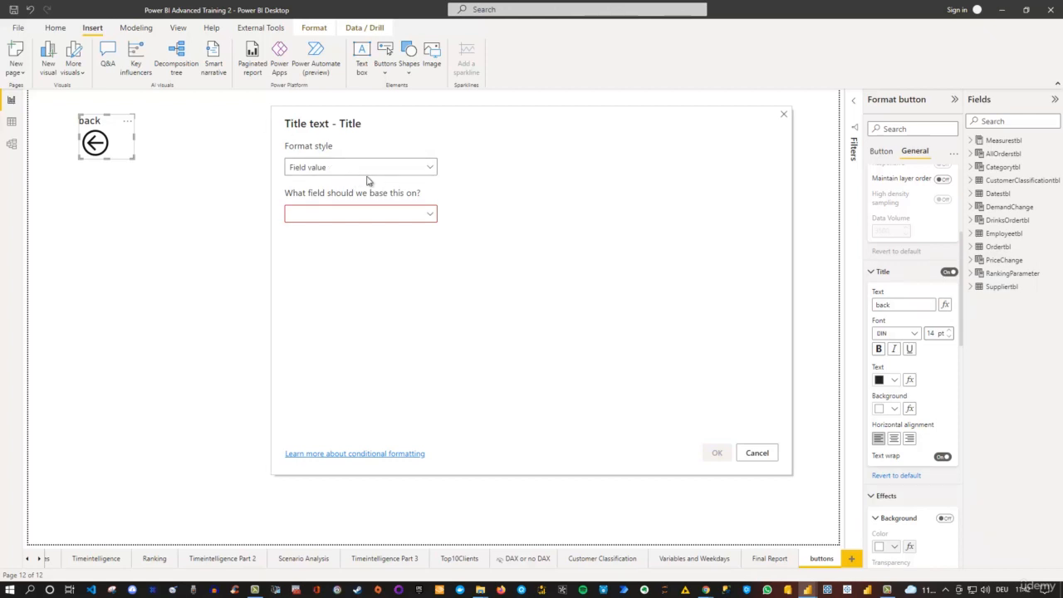
click(784, 114)
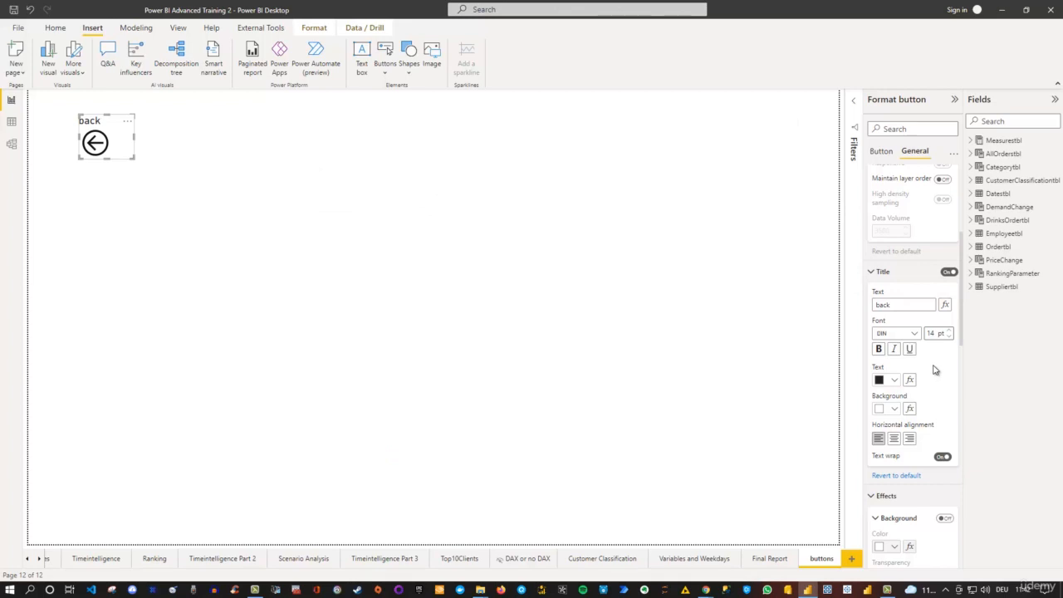
scroll(934, 369, down, 2)
scroll(930, 369, down, 2)
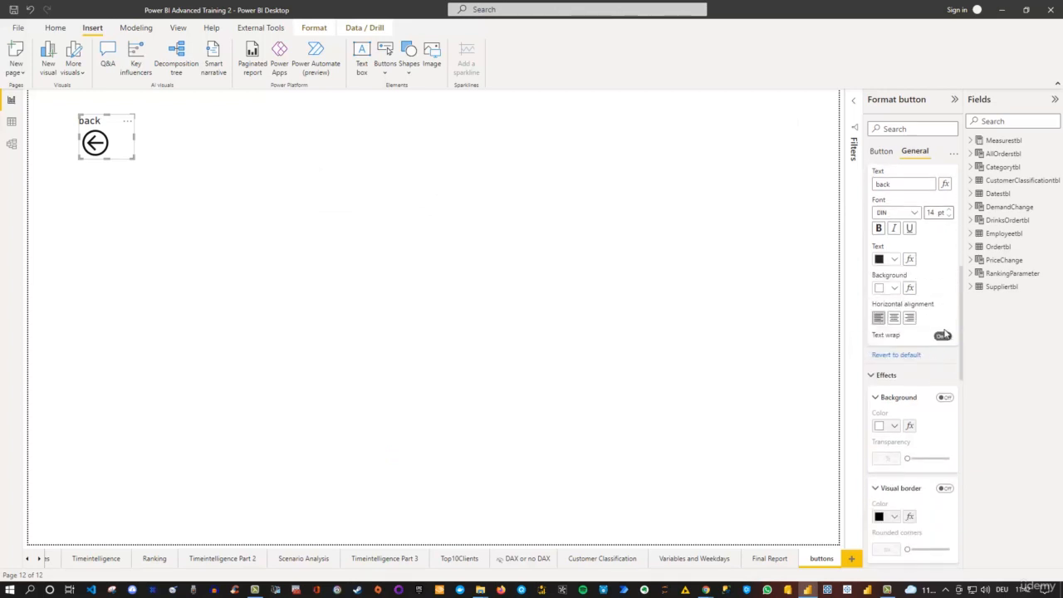
click(943, 336)
scroll(938, 337, up, 3)
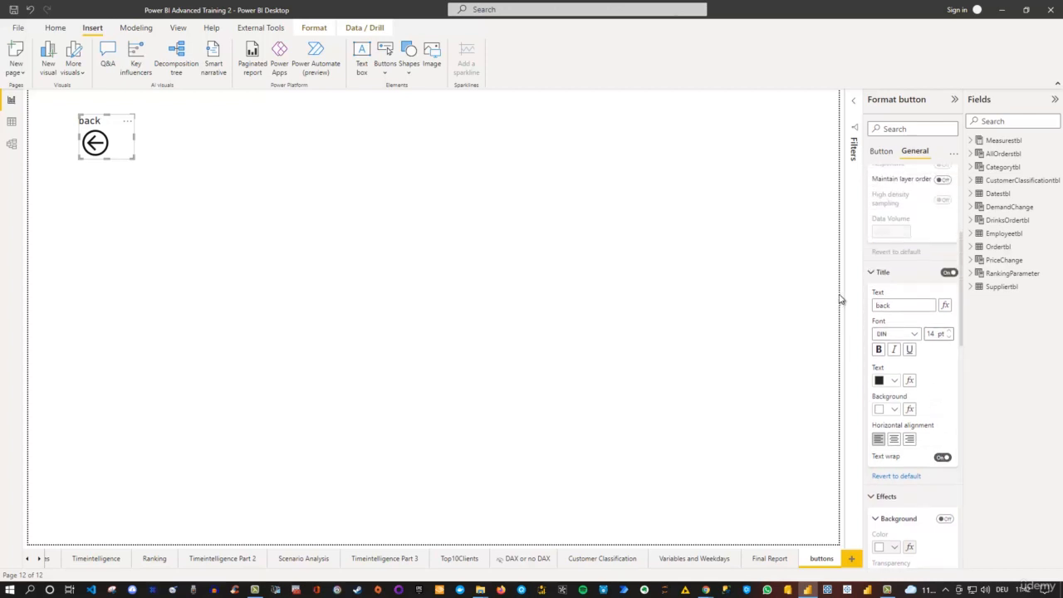
Turn off the Back button's title and shrink the button to a small square around the arrow icon
click(948, 273)
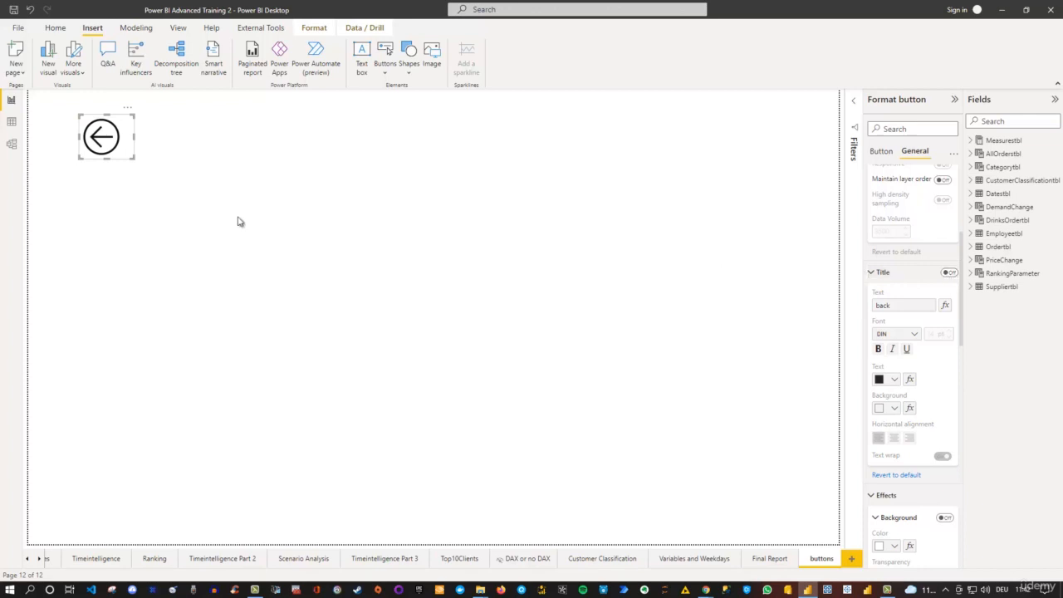
mouse_move(130, 156)
mouse_down()
mouse_move(113, 147)
mouse_move(120, 154)
mouse_up()
Turn on the Back button's background effect, colour it blue and set its transparency to 100%
scroll(872, 270, down, 3)
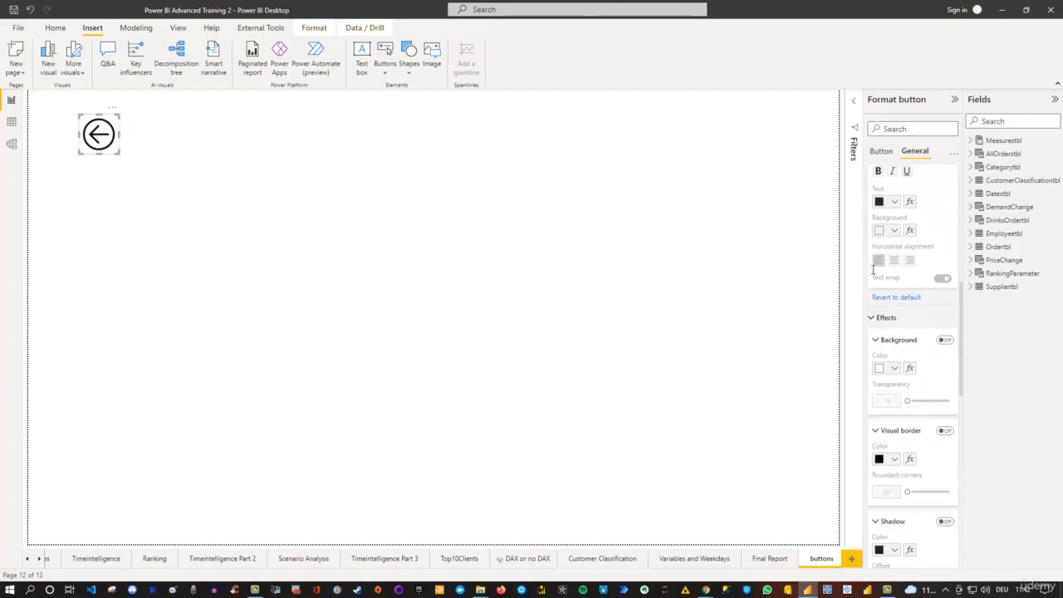
click(945, 336)
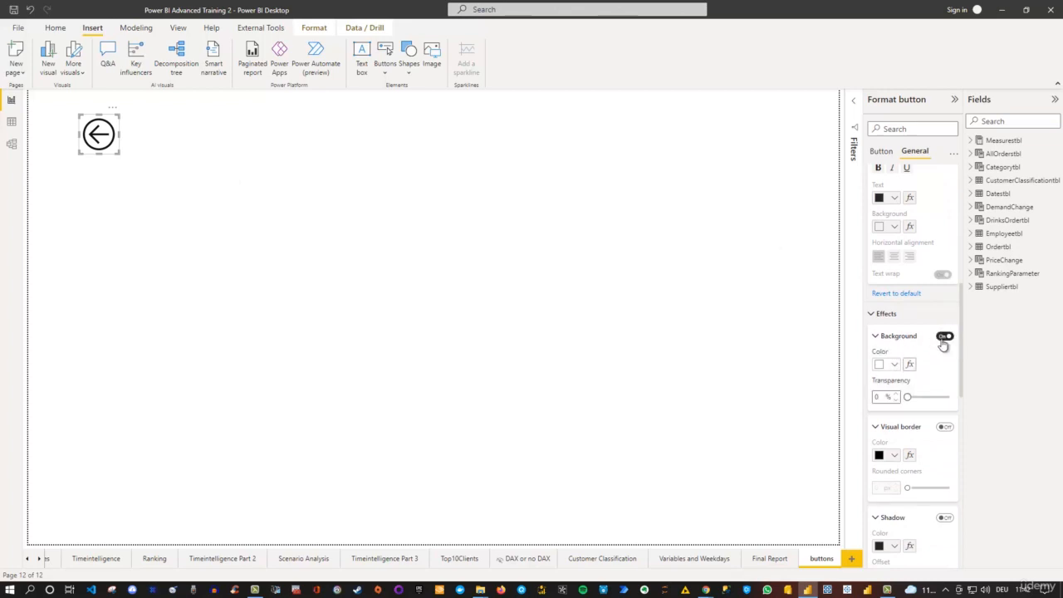
click(895, 366)
click(933, 402)
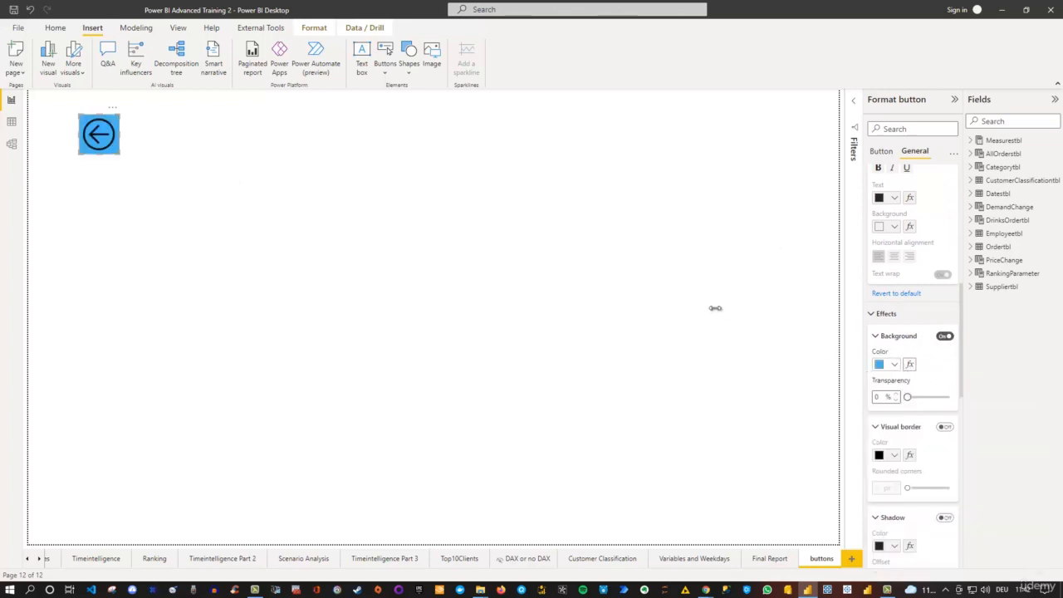
drag(907, 396, 947, 401)
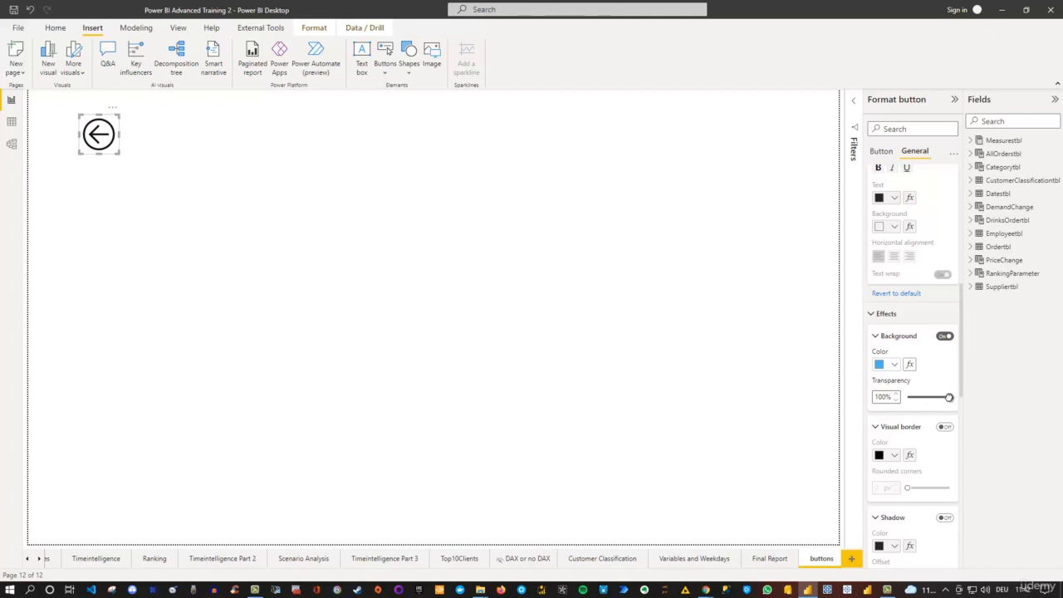
Set the Back button's background transparency to 28% and turn on its visual border
drag(949, 397, 918, 398)
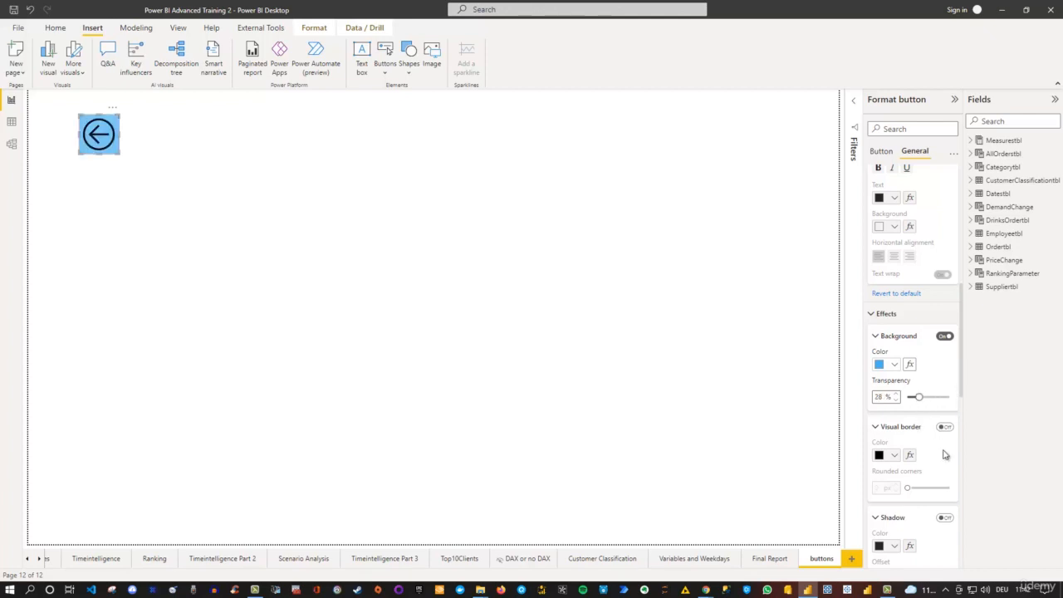
click(945, 426)
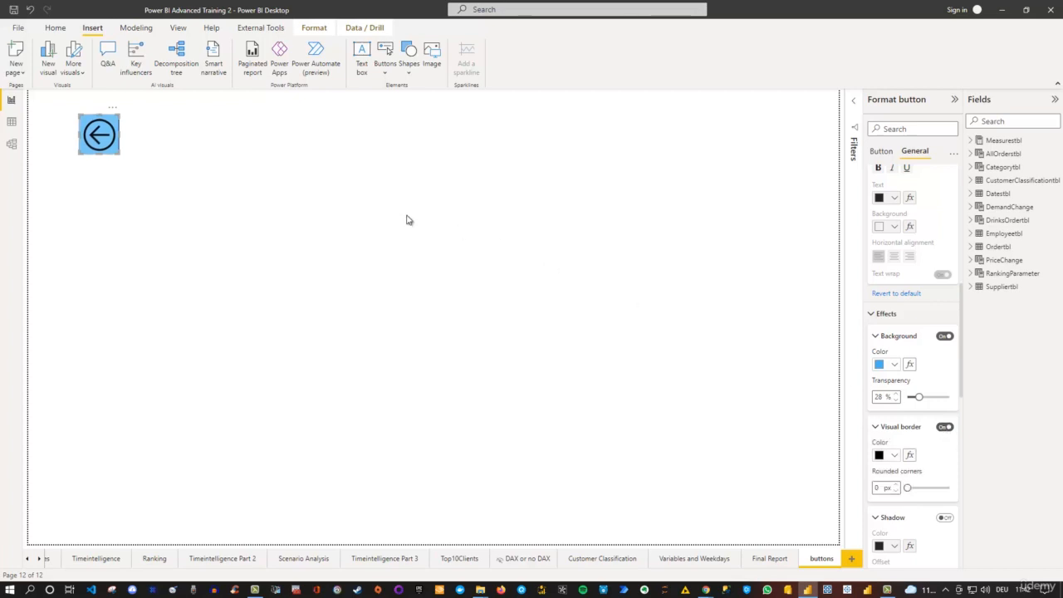
click(241, 159)
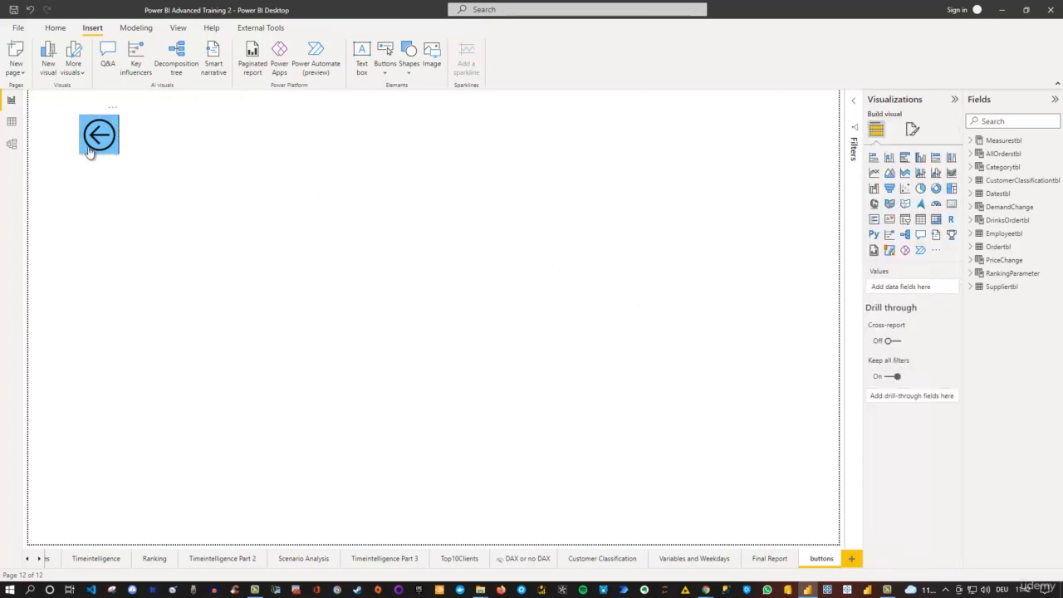
Look at the visual borders on the Final Report page and return to the buttons page
click(770, 559)
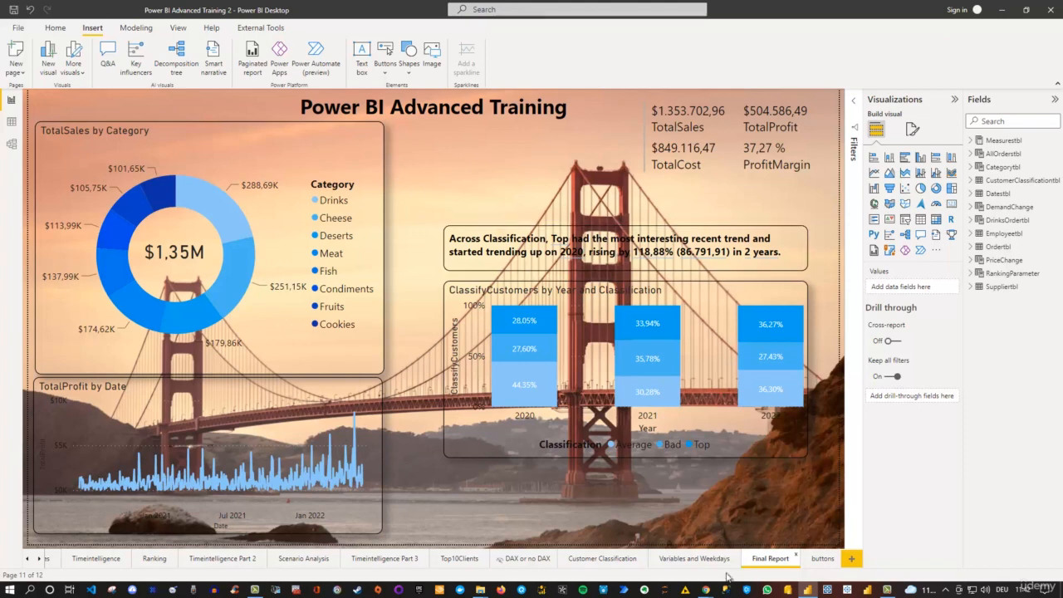
click(821, 559)
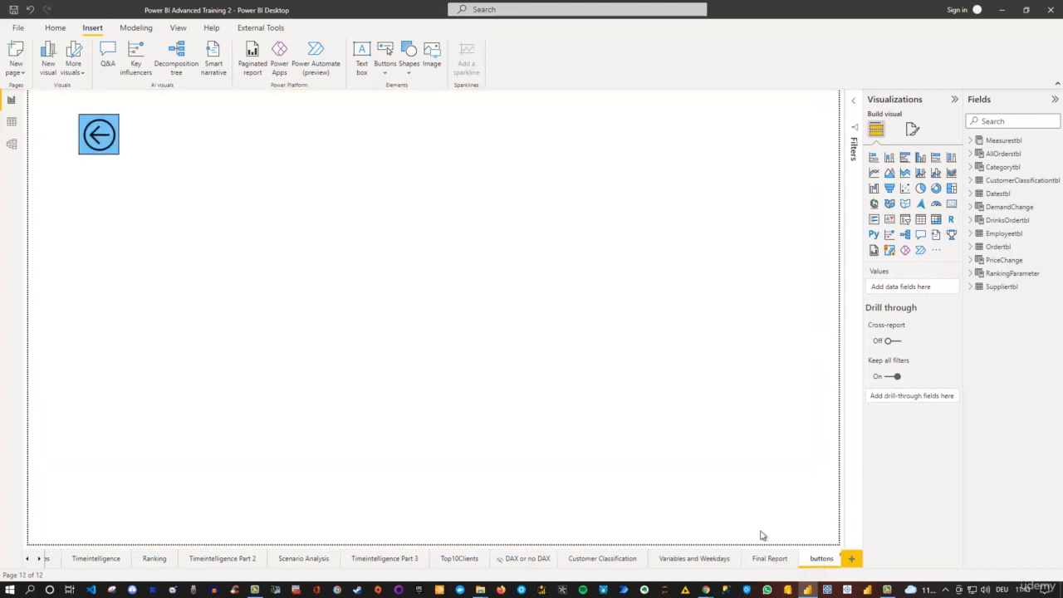
Expand all general format categories of the Back button and turn on its shadow effect
click(99, 135)
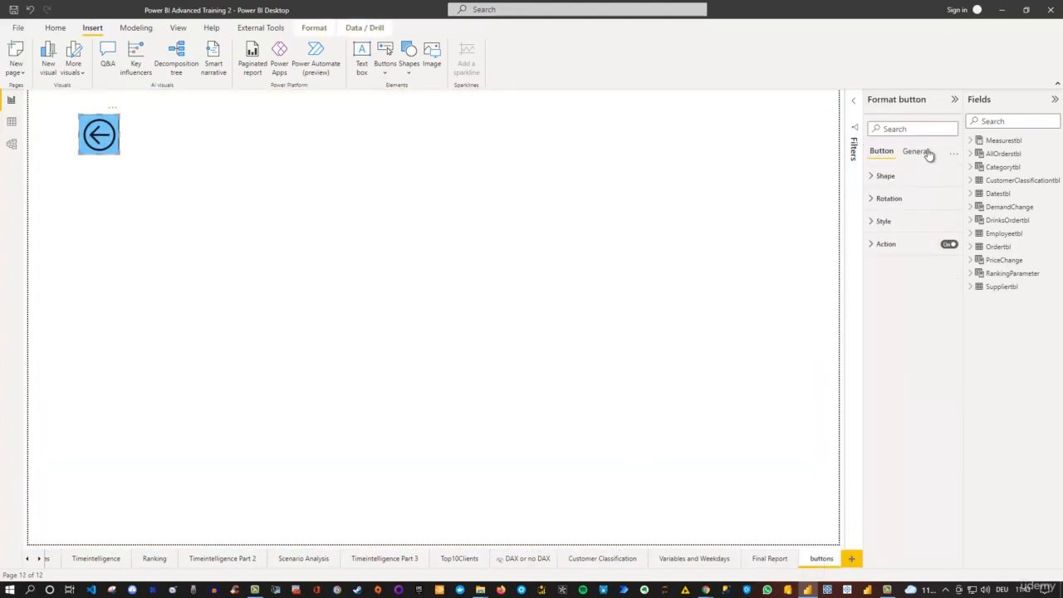
click(921, 155)
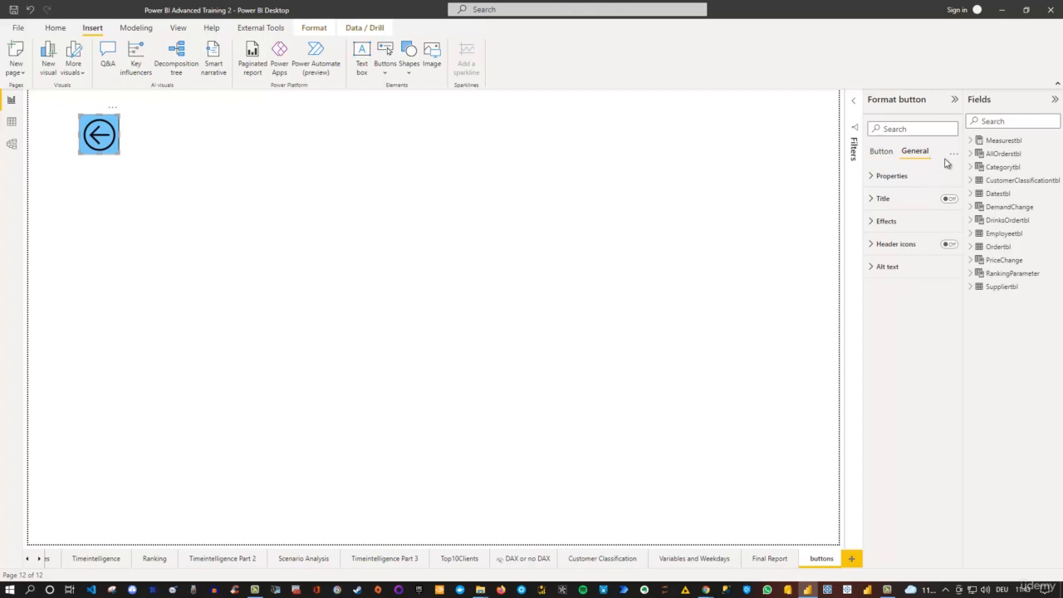
click(953, 156)
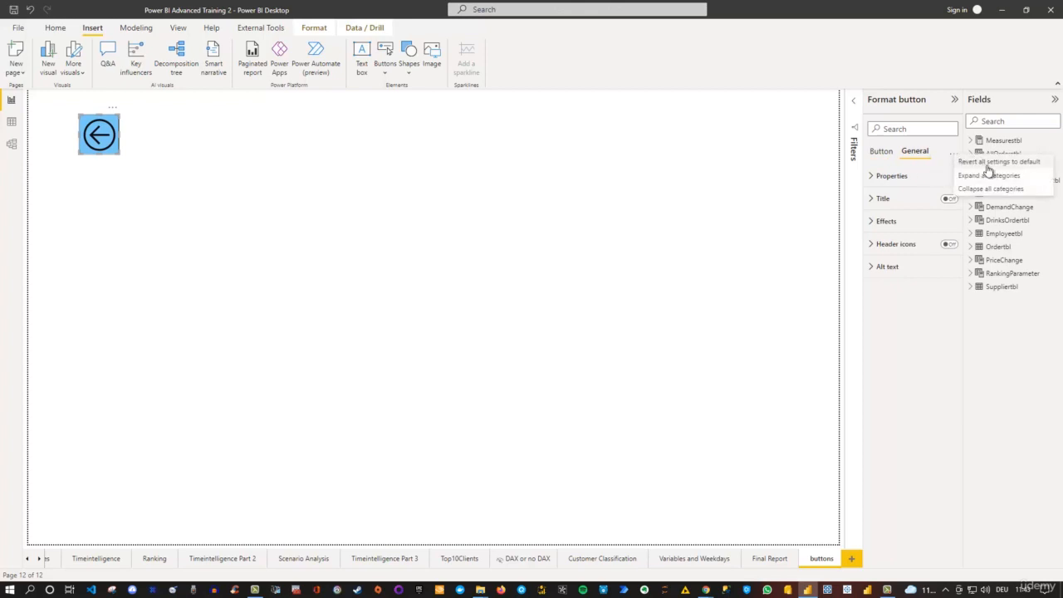
click(988, 176)
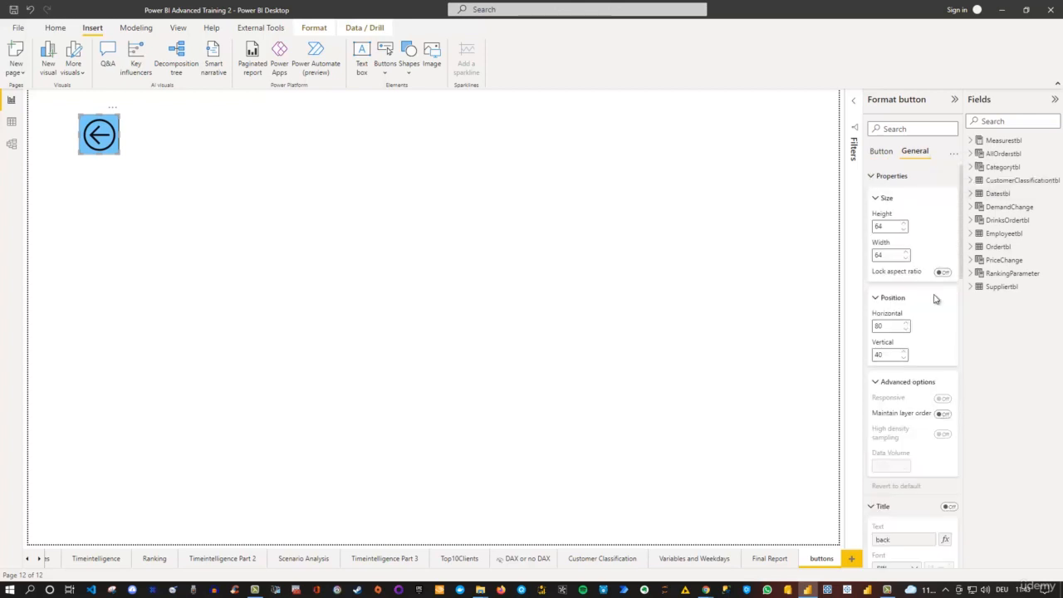
scroll(925, 357, down, 5)
scroll(936, 399, down, 10)
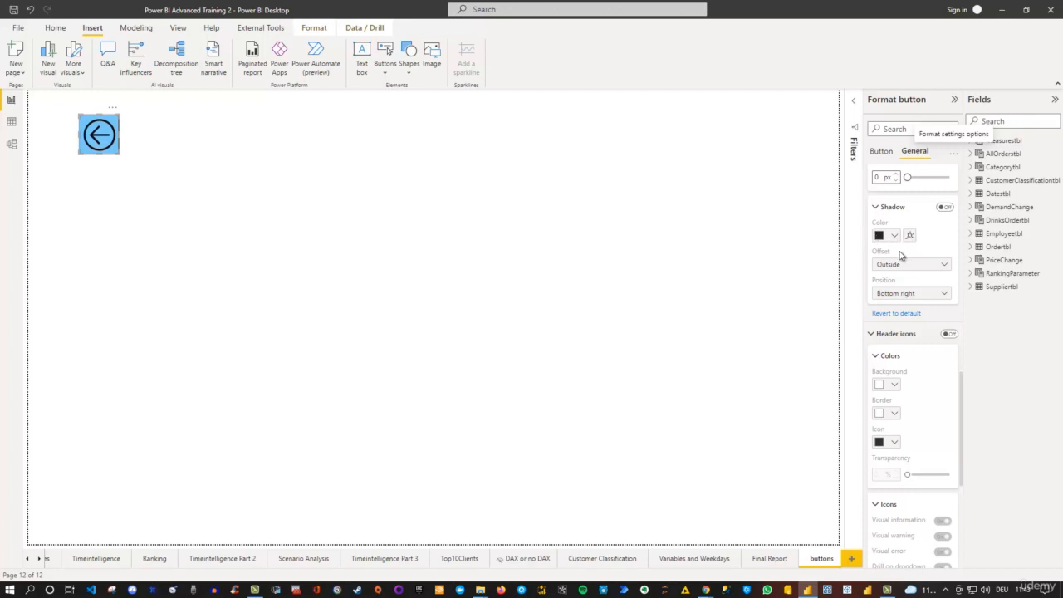
scroll(901, 255, up, 1)
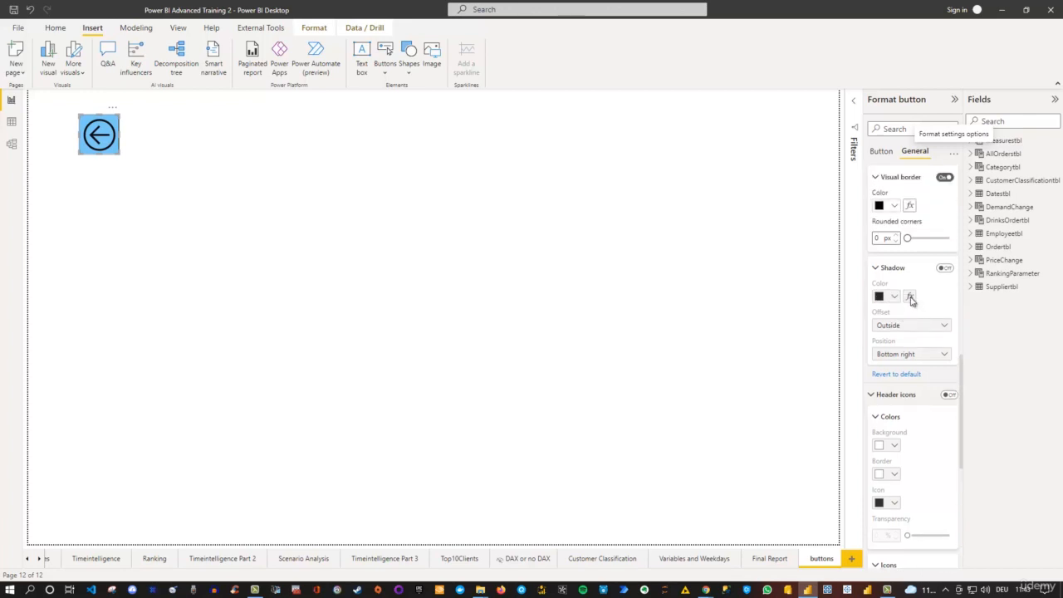
click(945, 268)
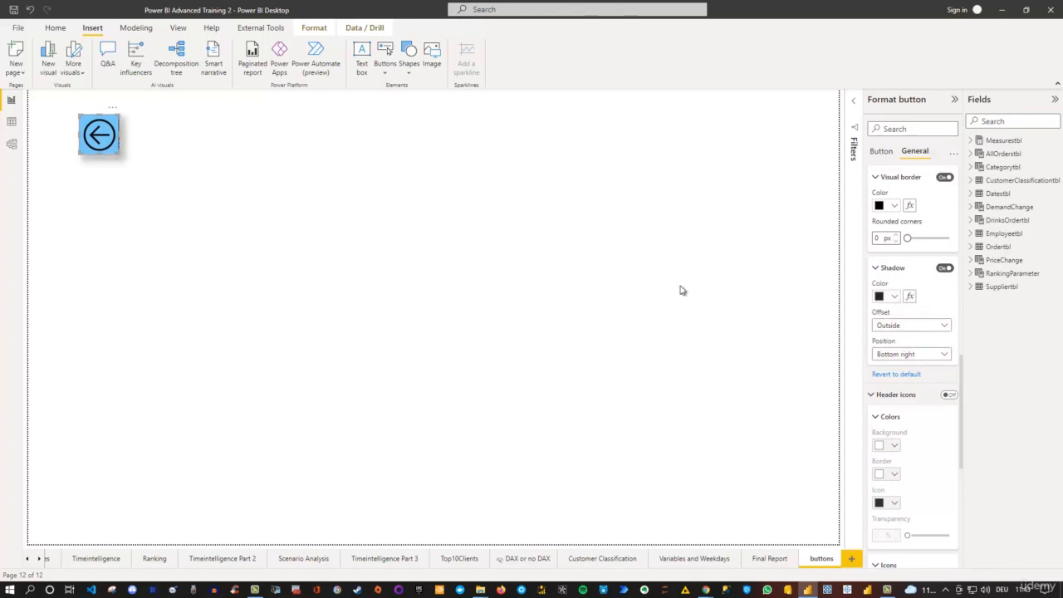
Open the shadow colour's conditional formatting, try the Field value format style, and switch back to Gradient
click(909, 296)
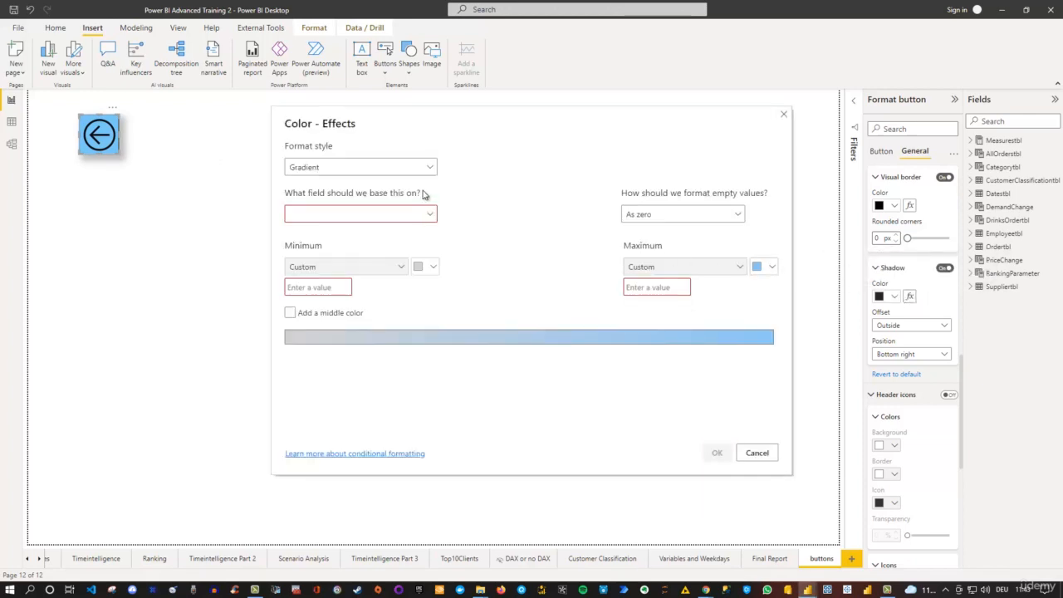
click(337, 170)
click(316, 218)
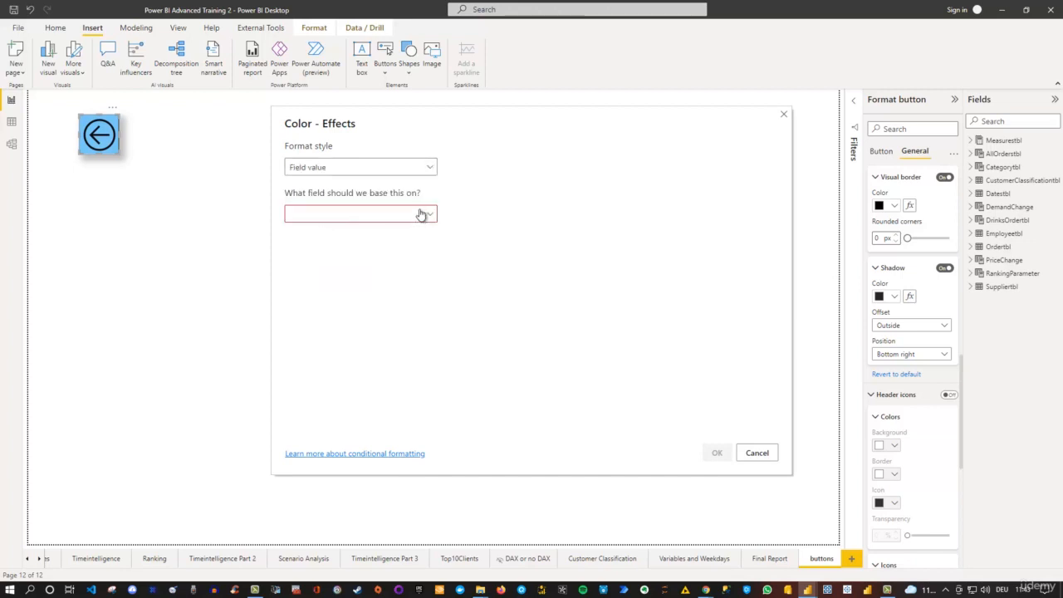
click(429, 170)
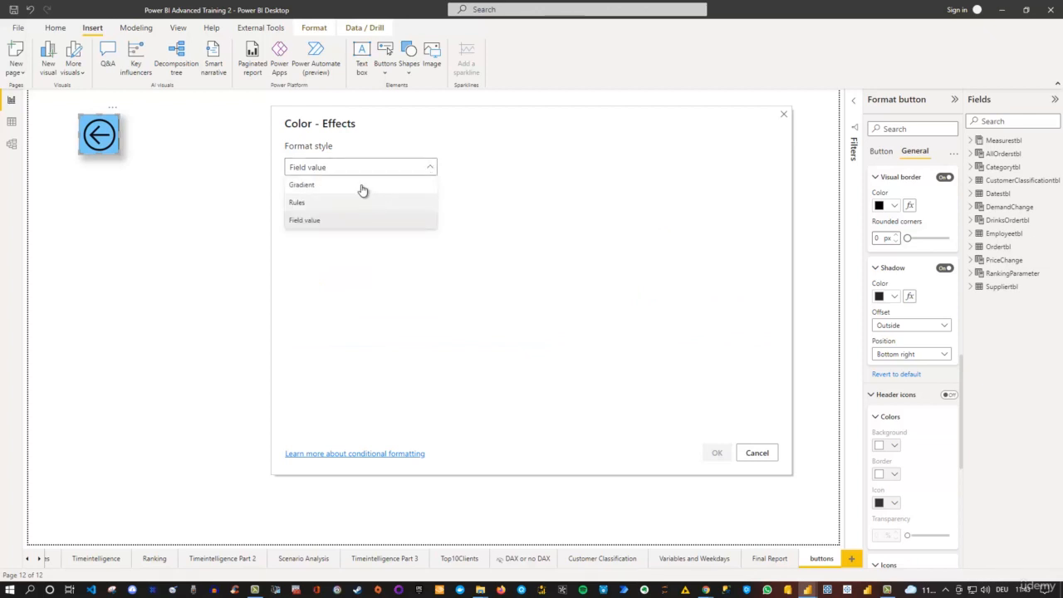
click(362, 185)
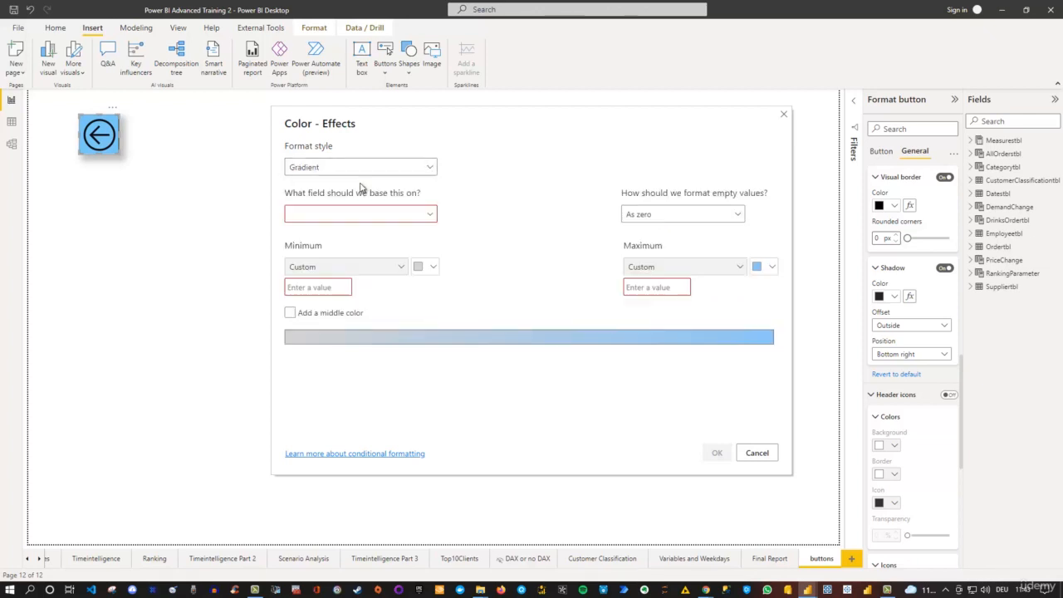
Pick the custom orange #F48600 as the gradient's minimum colour, copy its hex code, and cancel the conditional formatting
click(431, 267)
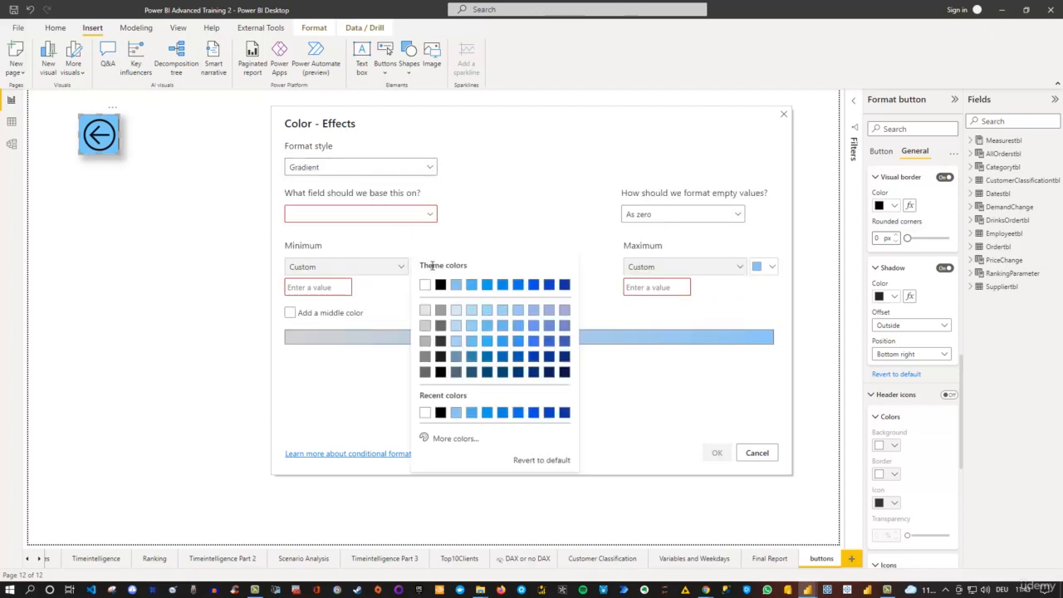
click(455, 438)
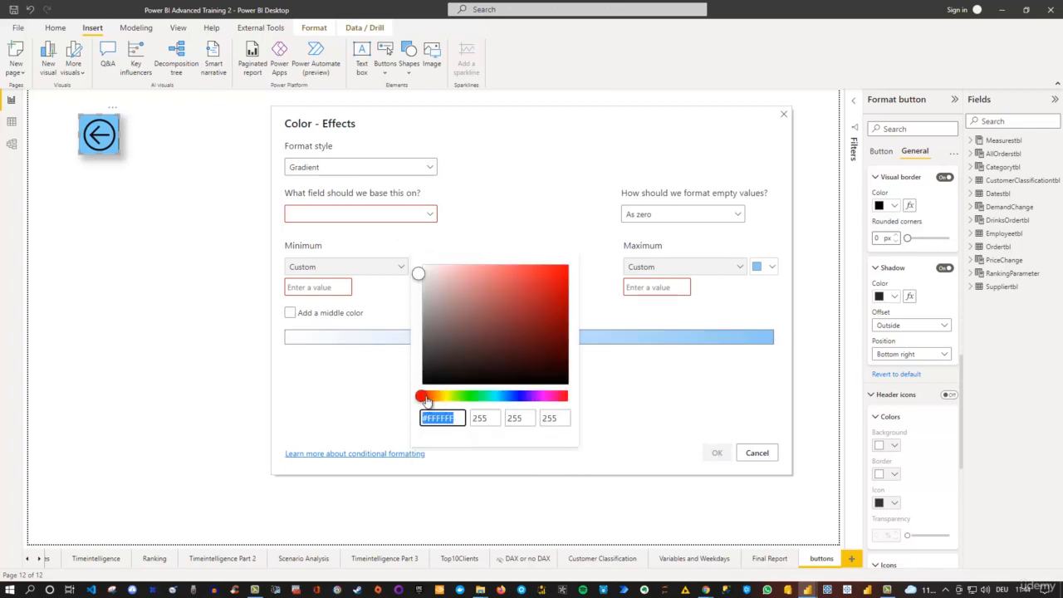
drag(426, 399, 429, 399)
drag(431, 400, 435, 397)
click(520, 307)
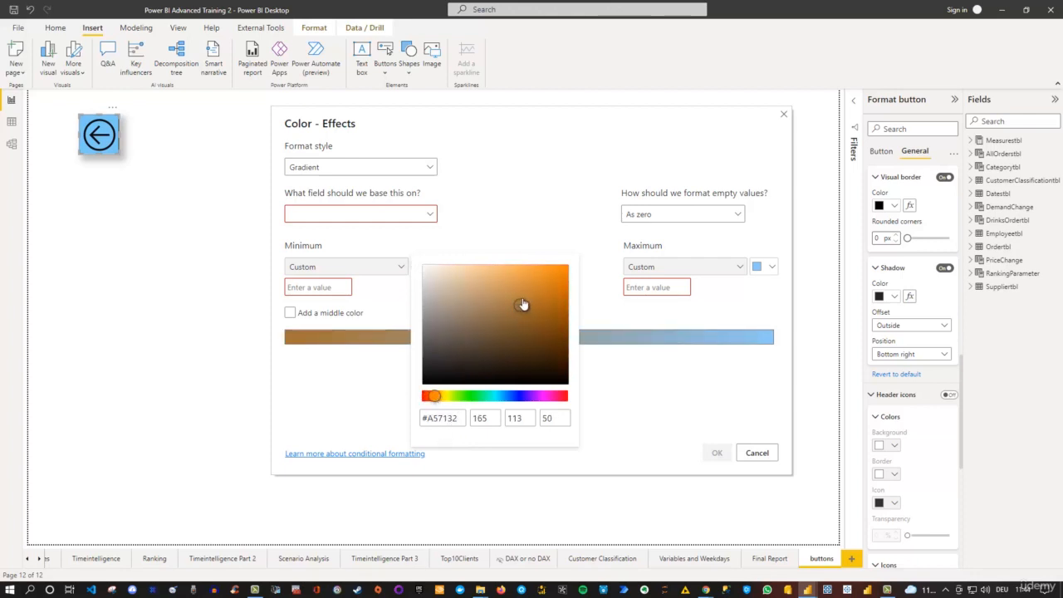
drag(521, 304, 569, 266)
click(564, 271)
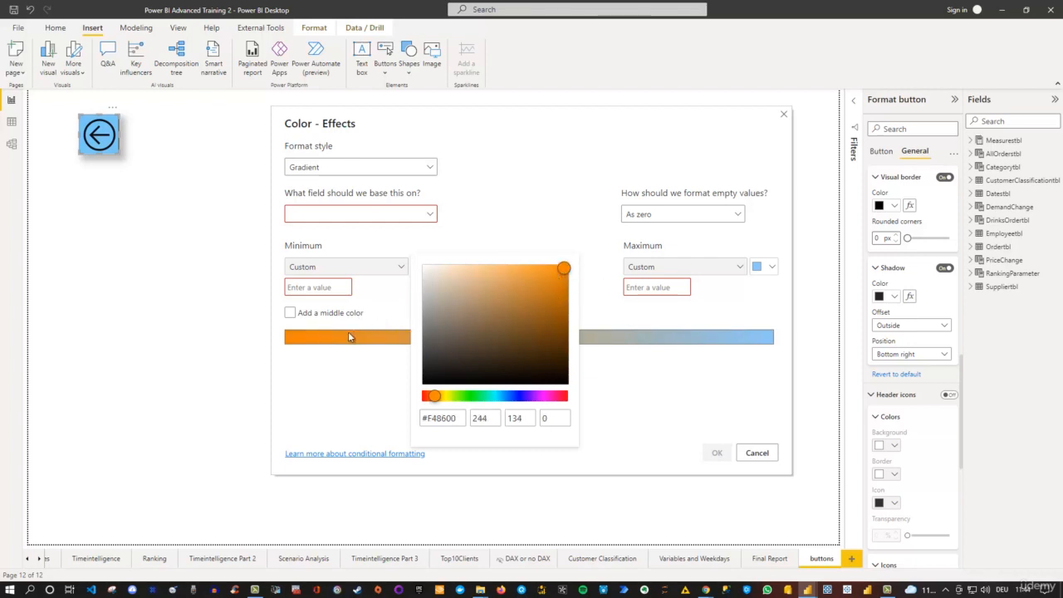
drag(460, 419, 436, 417)
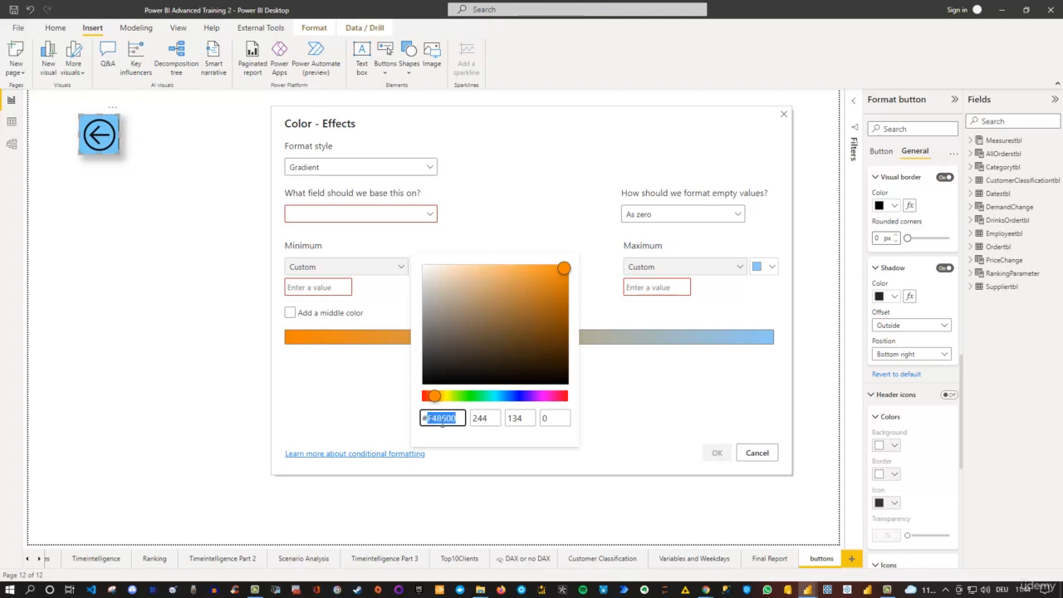
click(762, 453)
click(760, 453)
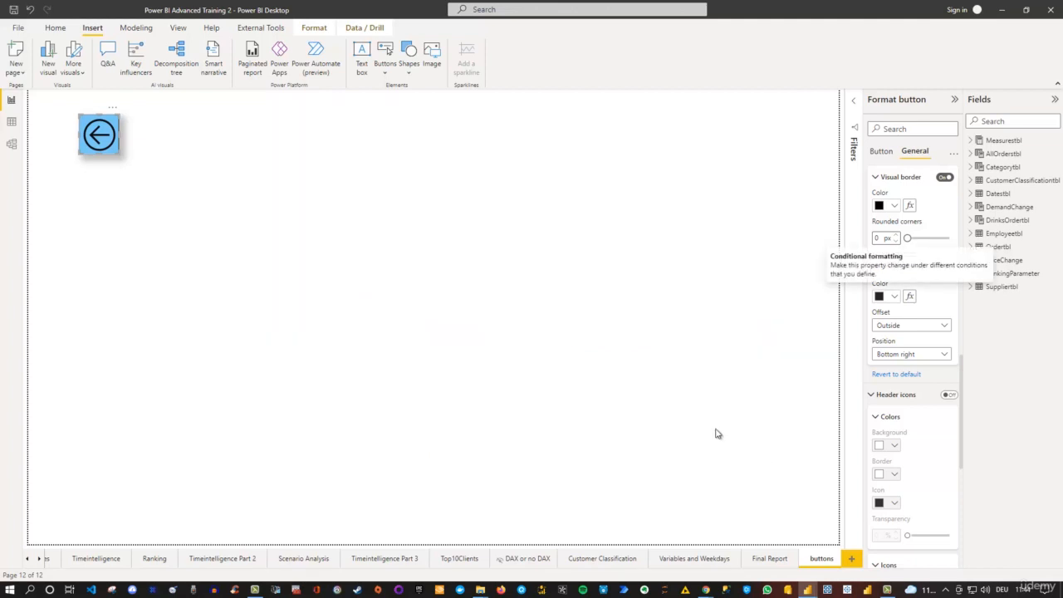
Add a new measure named buttoncolor to the Measurestbl table
click(971, 141)
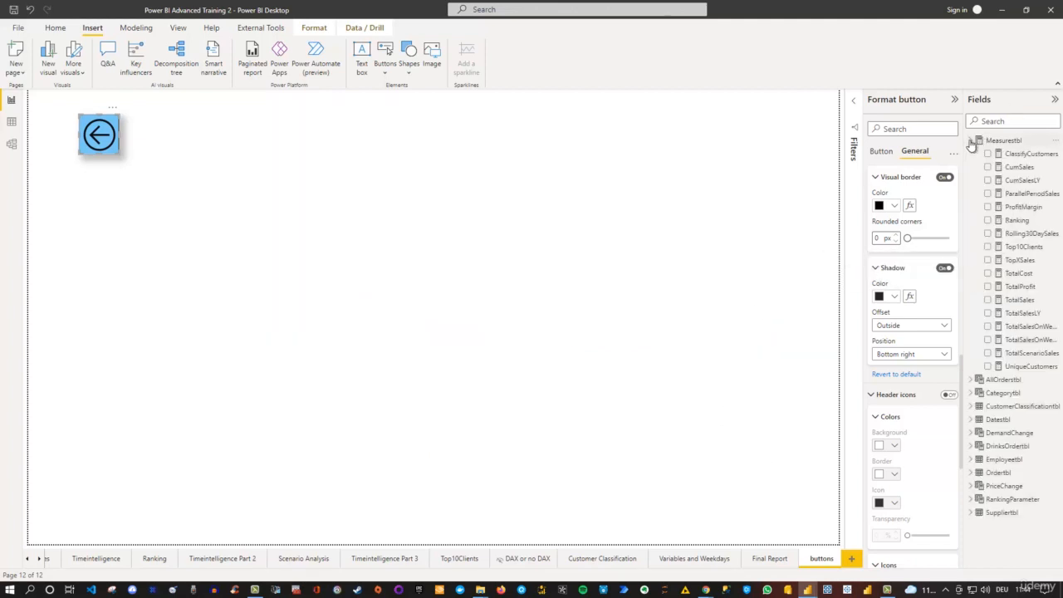
right_click(973, 146)
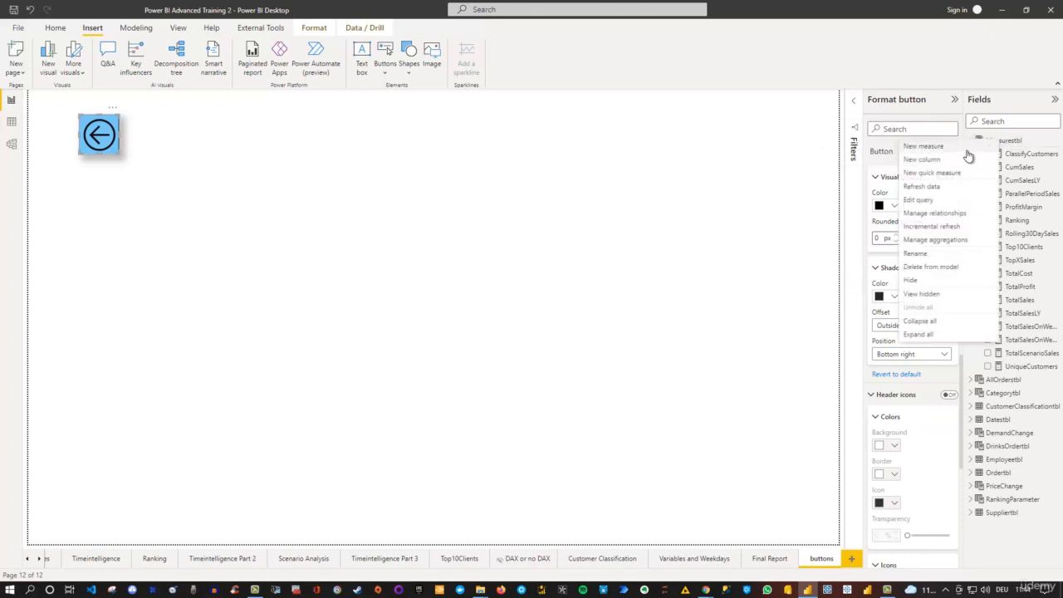
key(Escape)
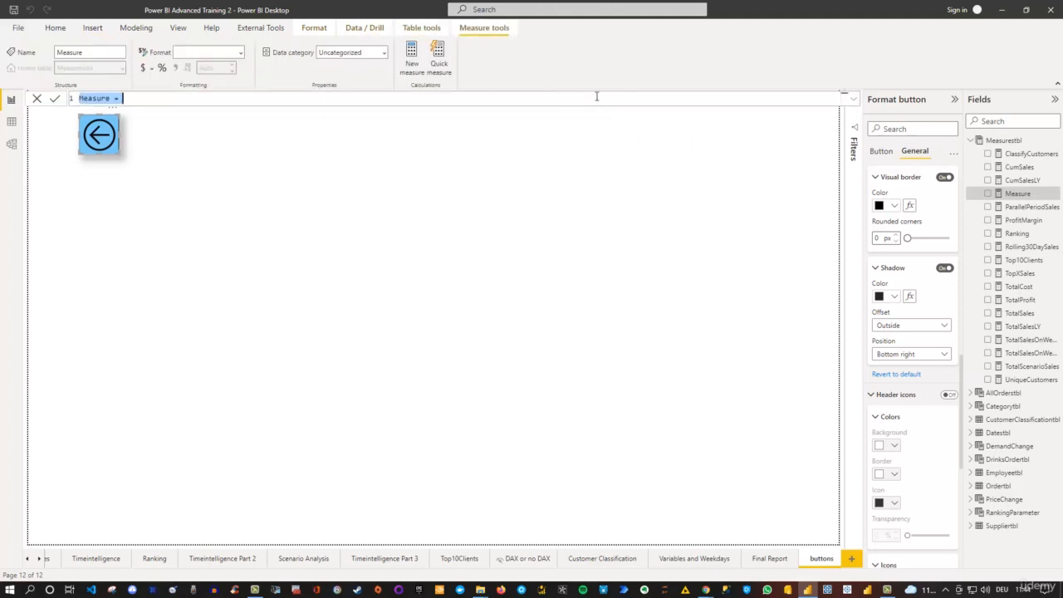
ctrl+scroll(596, 97, up, 5)
ctrl+scroll(596, 96, up, 2)
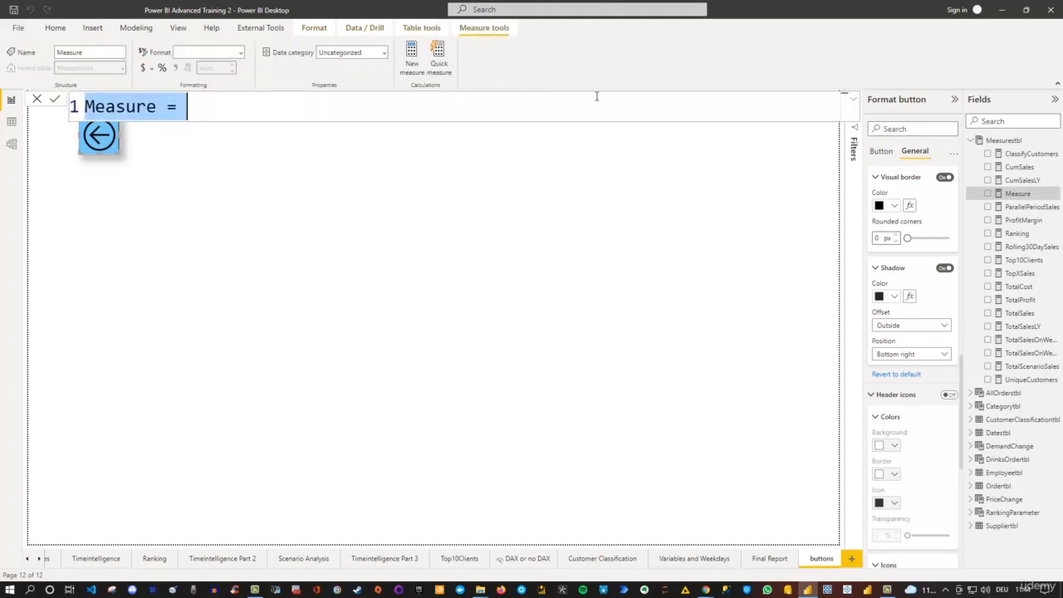
text(butt)
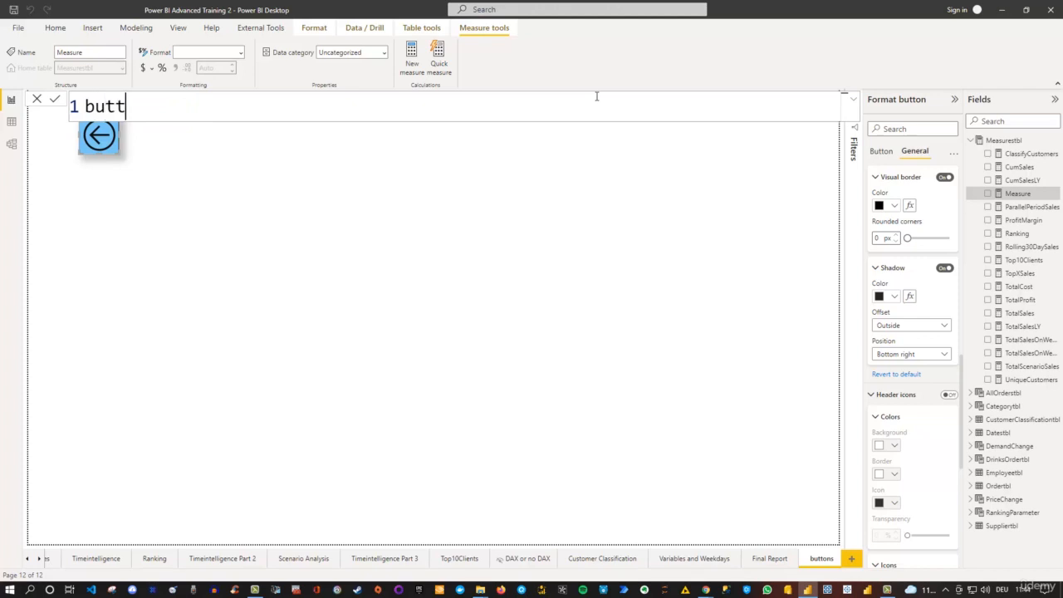
text(oncolor = )
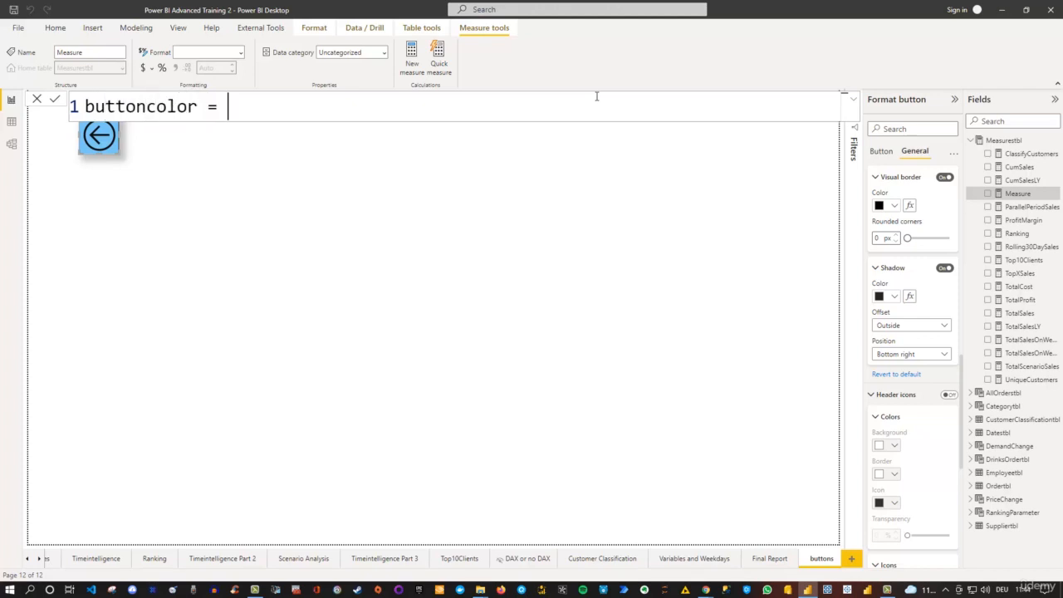
Define the buttoncolor measure as the text "#F48600" and commit the formula
text("F48600)
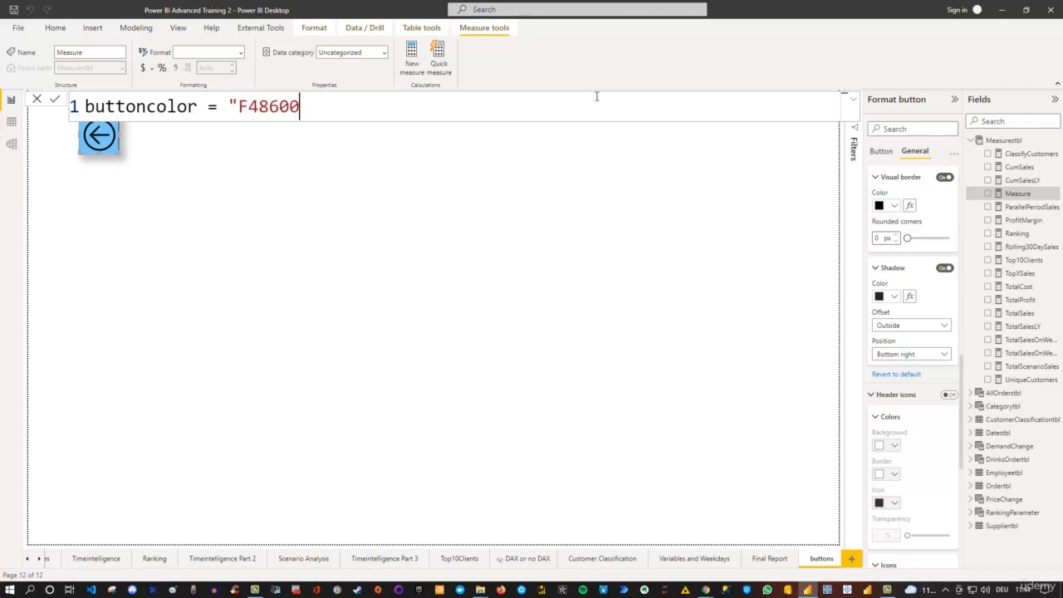
key(shift+Left)
key(shift+Left)
key(shift+Left)
key(shift+Left)
key(shift+Left)
key(shift+Left)
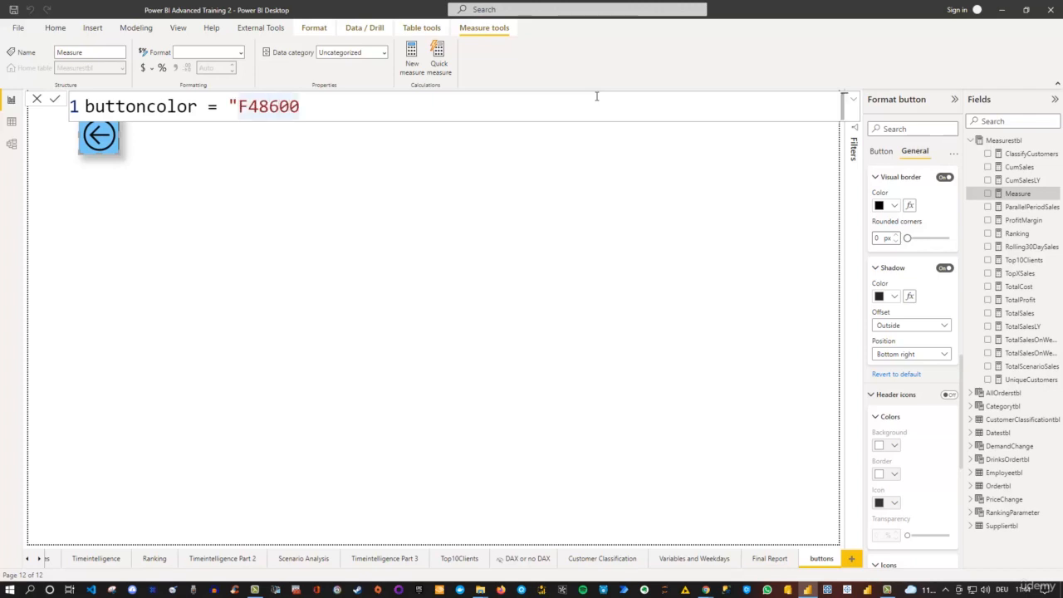
text(#)
key(End)
key(shift+Left)
key(shift+Left)
key(shift+Left)
key(shift+Left)
key(shift+Left)
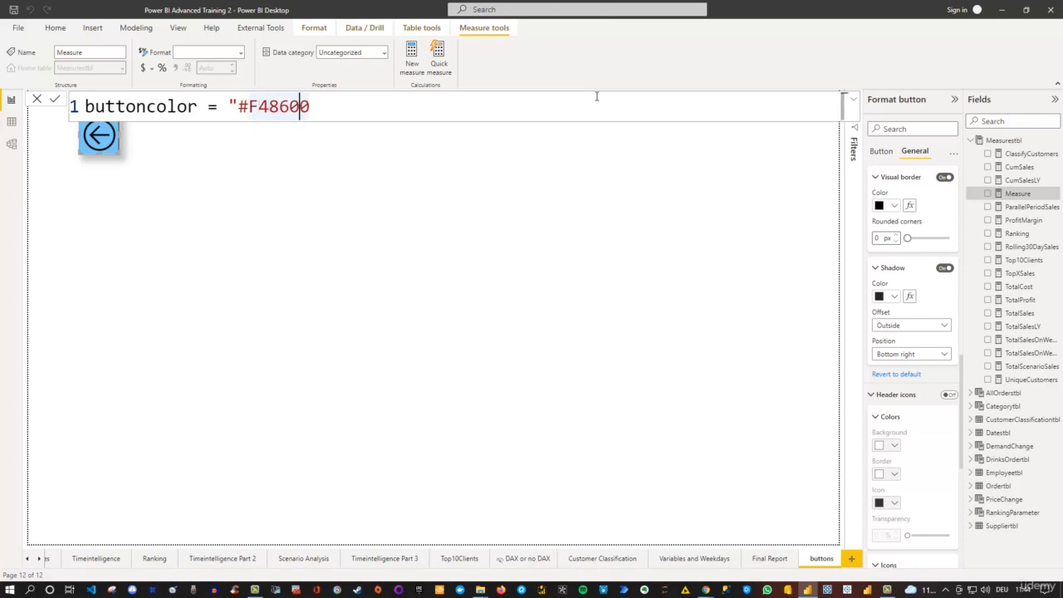
key(Right)
text(")
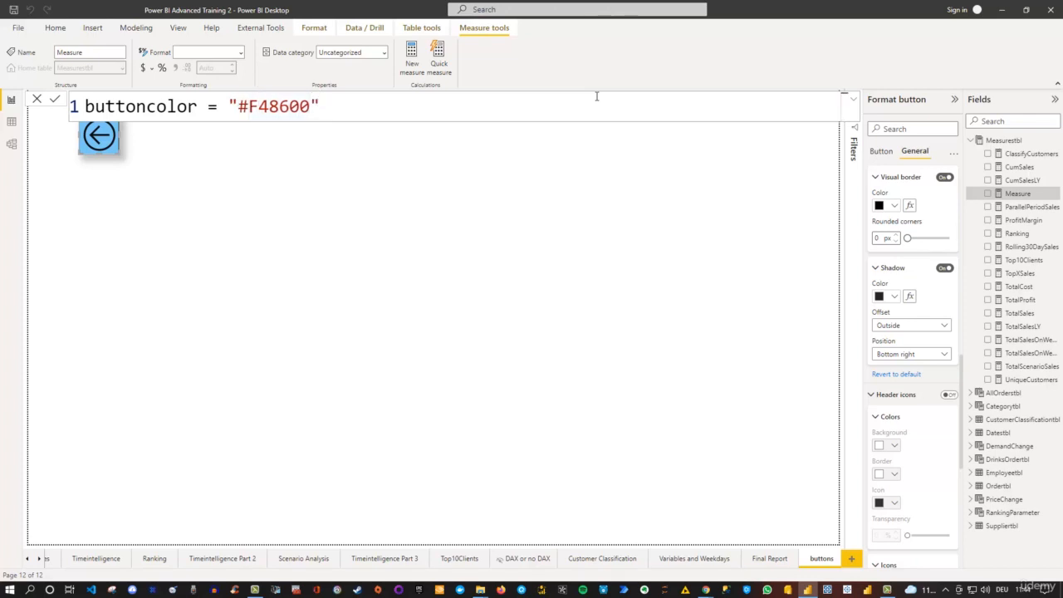
key(Return)
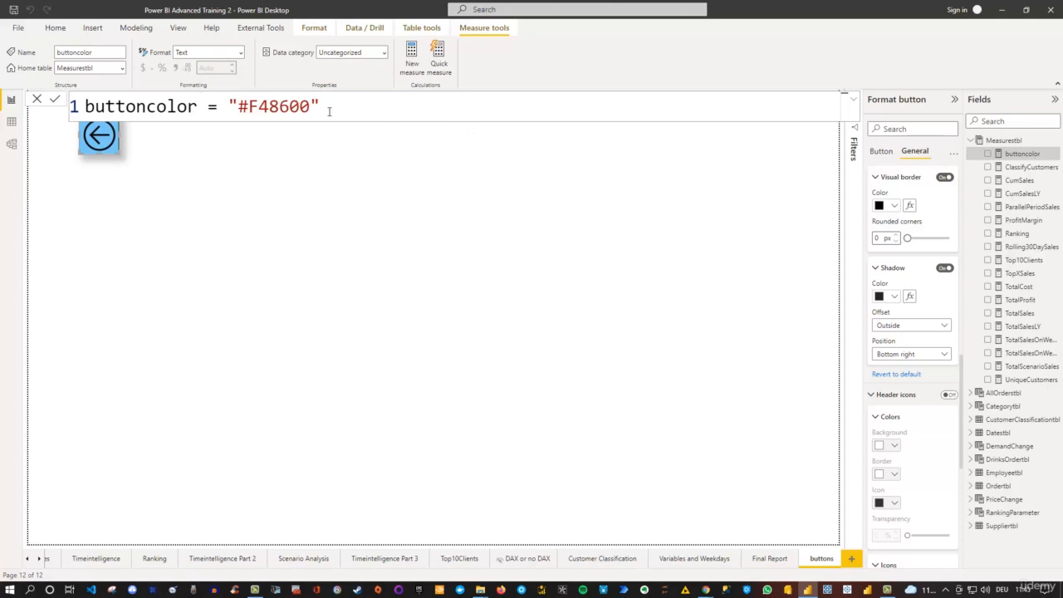
Open the conditional formatting for the shadow colour of the existing Back button
click(328, 164)
click(109, 125)
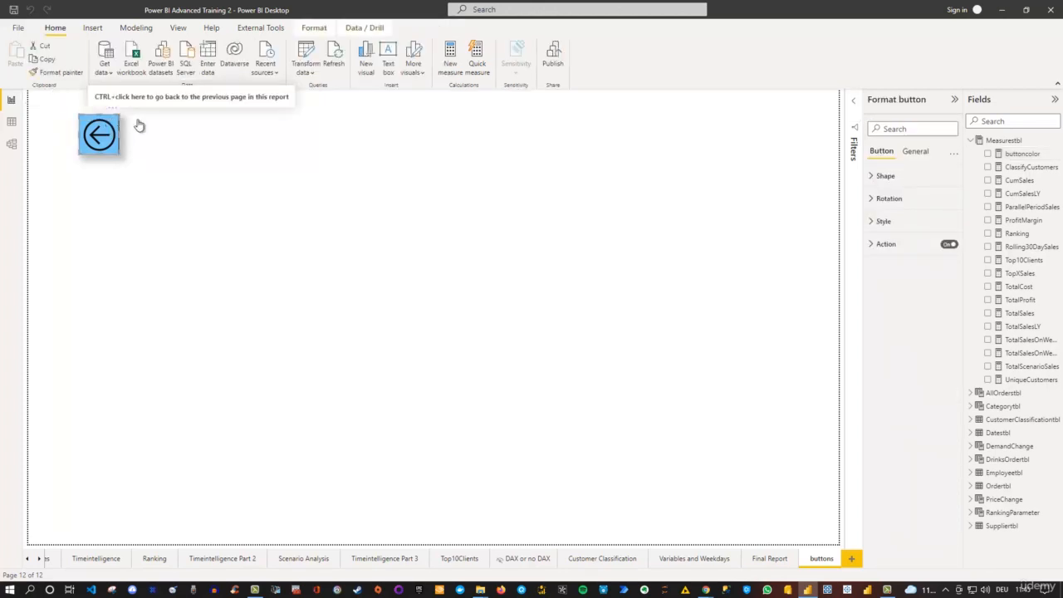
click(916, 152)
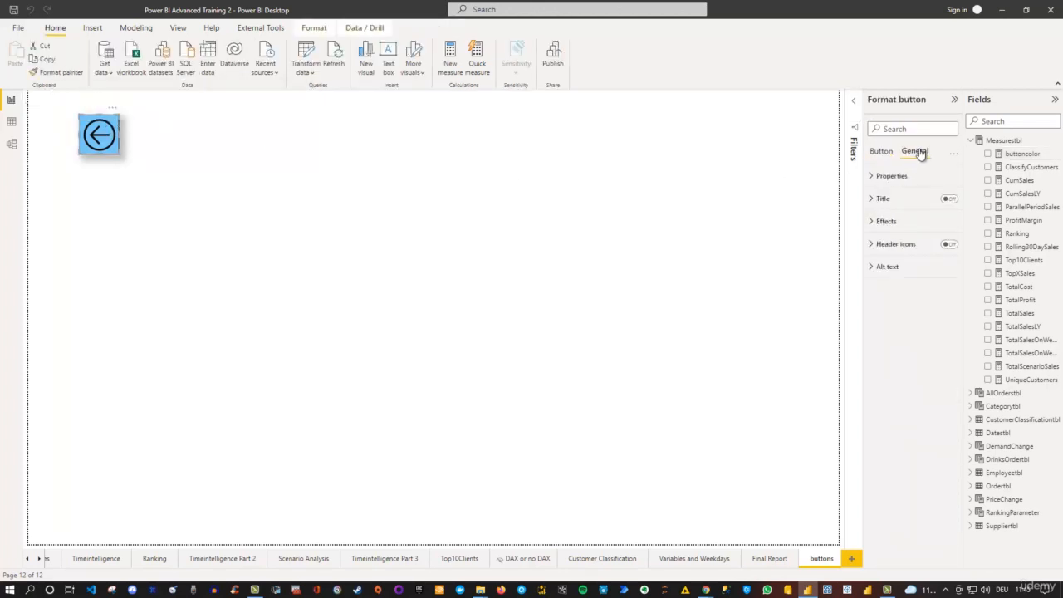
click(876, 221)
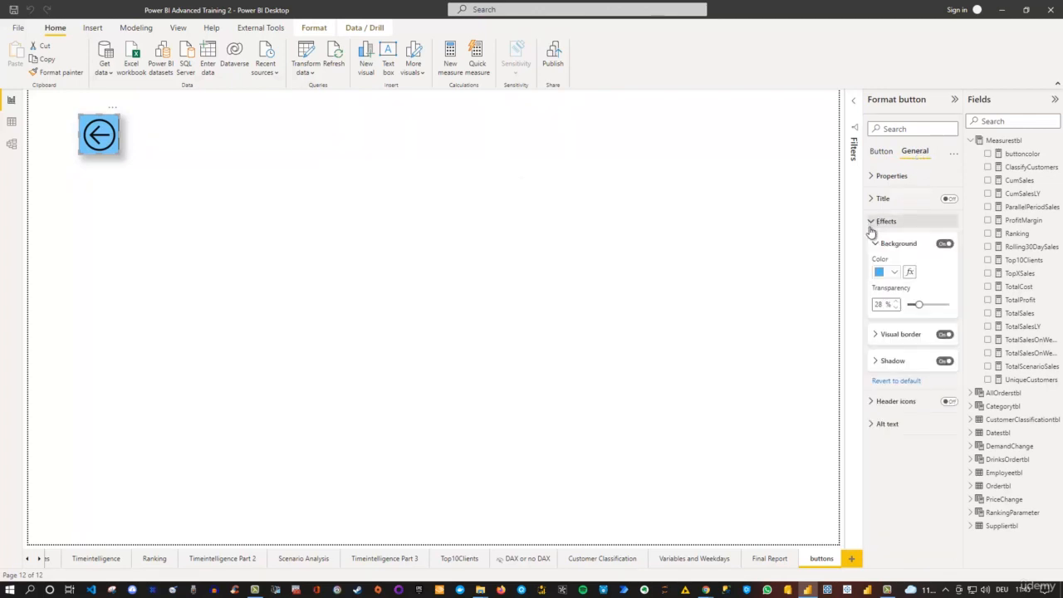
click(876, 360)
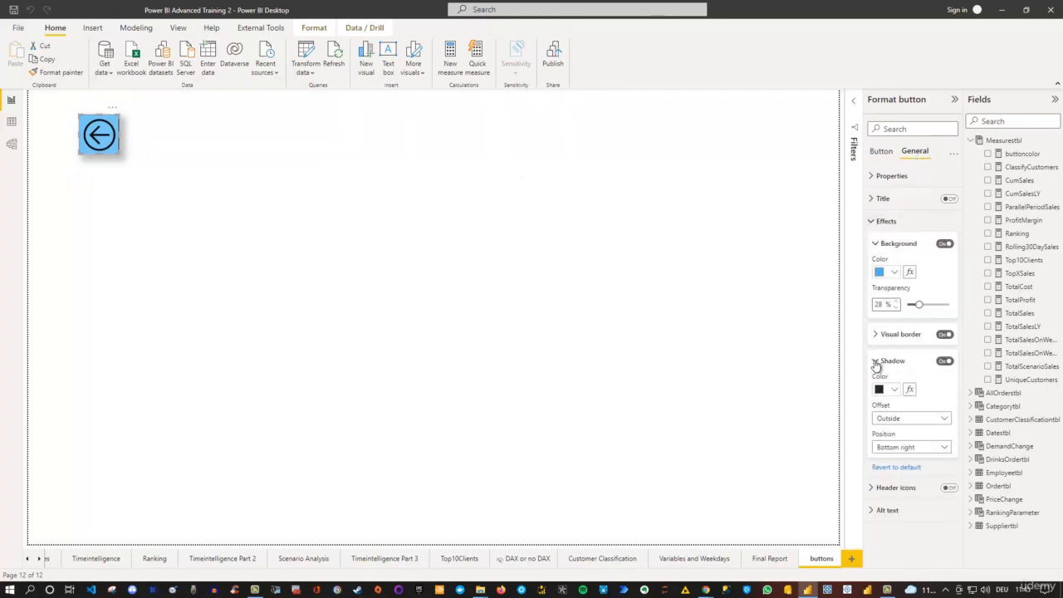
click(910, 391)
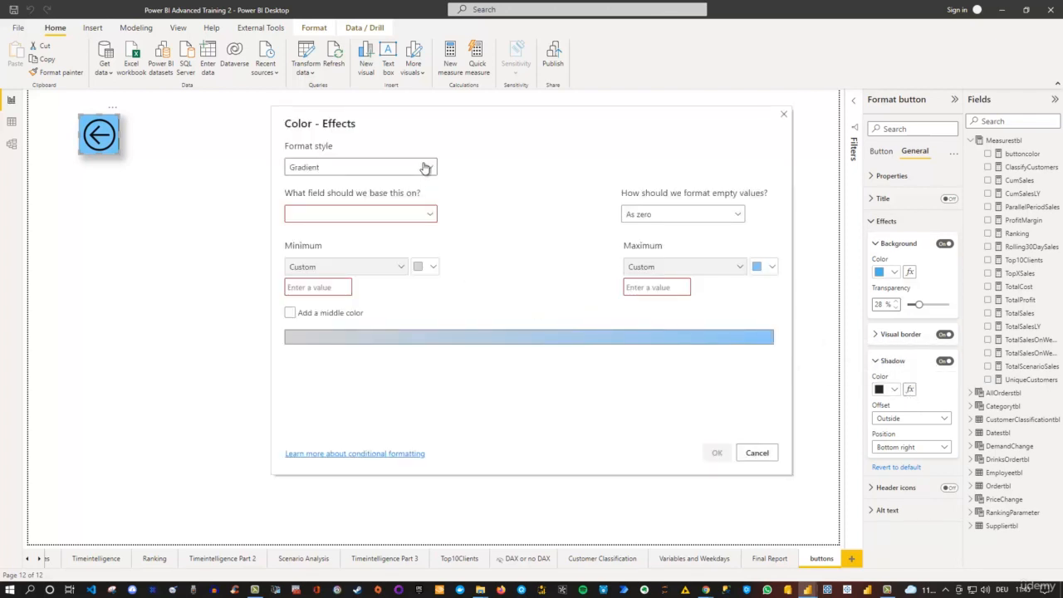
Apply the Field value format style to the shadow colour, based on the buttoncolor measure
click(426, 167)
click(321, 221)
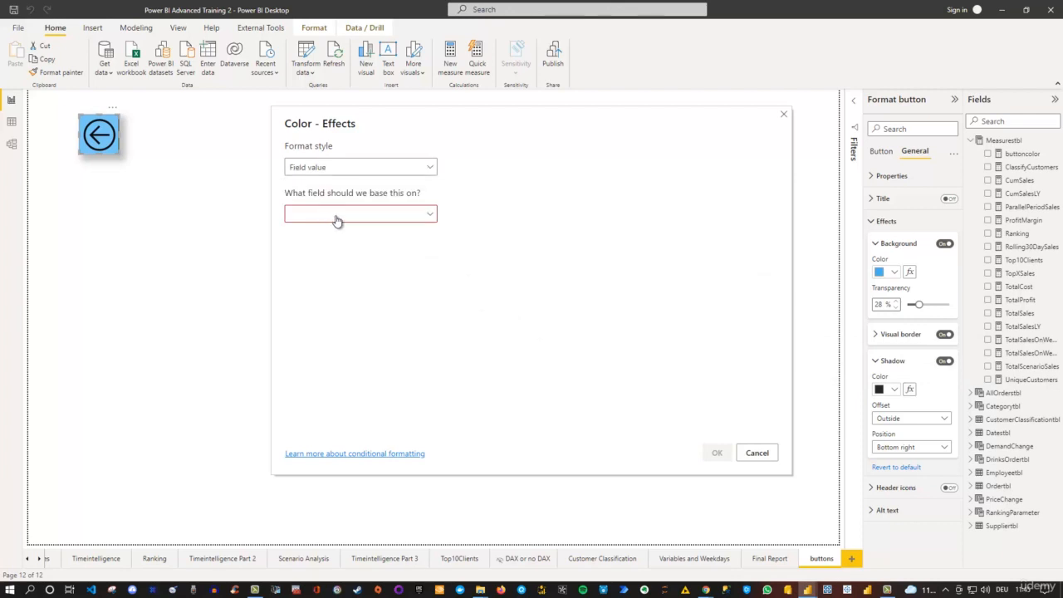
click(429, 214)
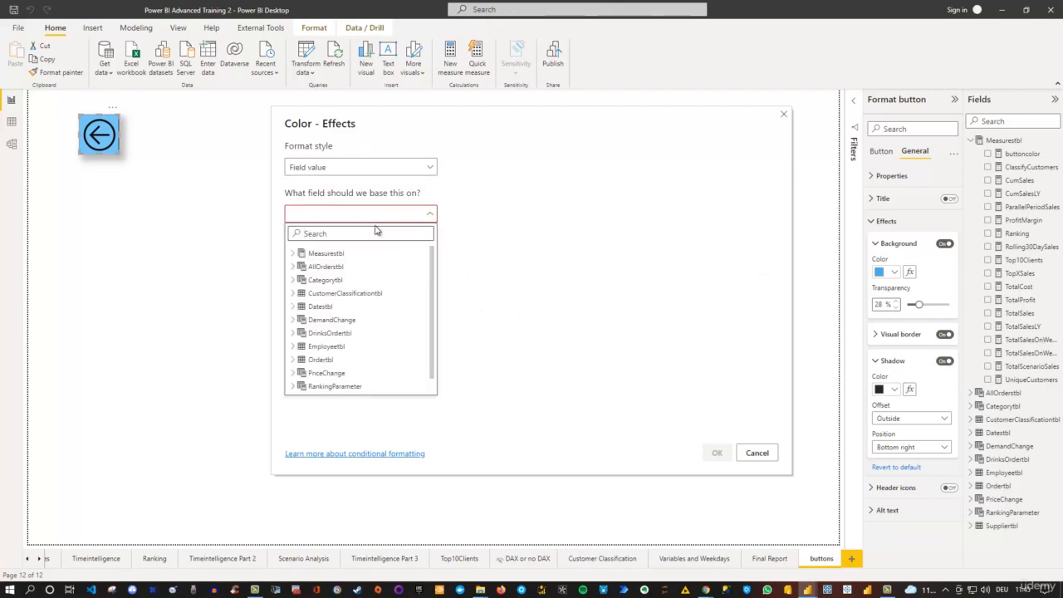
text(c)
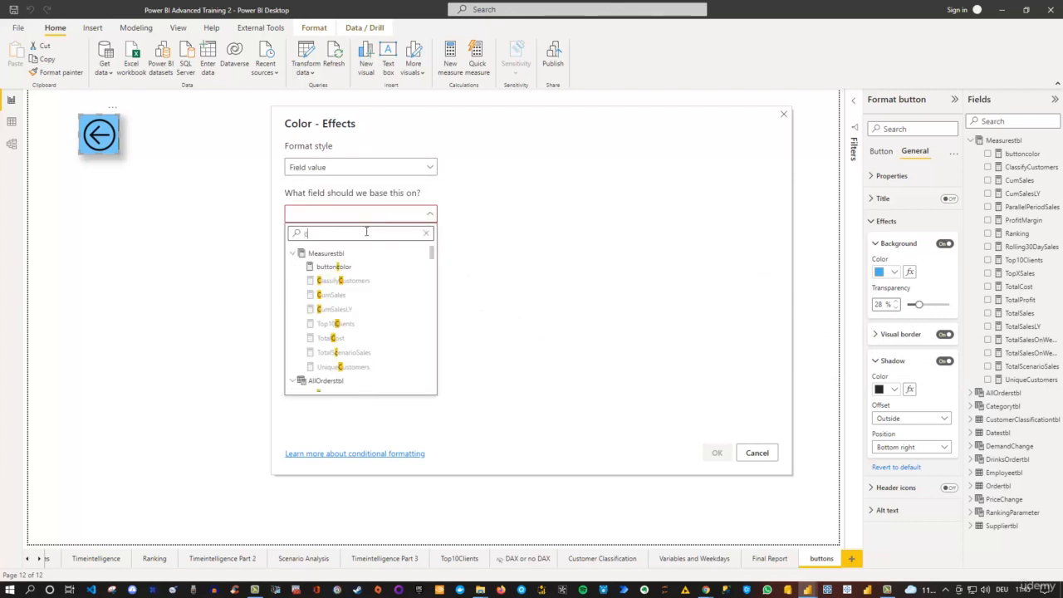
click(328, 266)
click(716, 453)
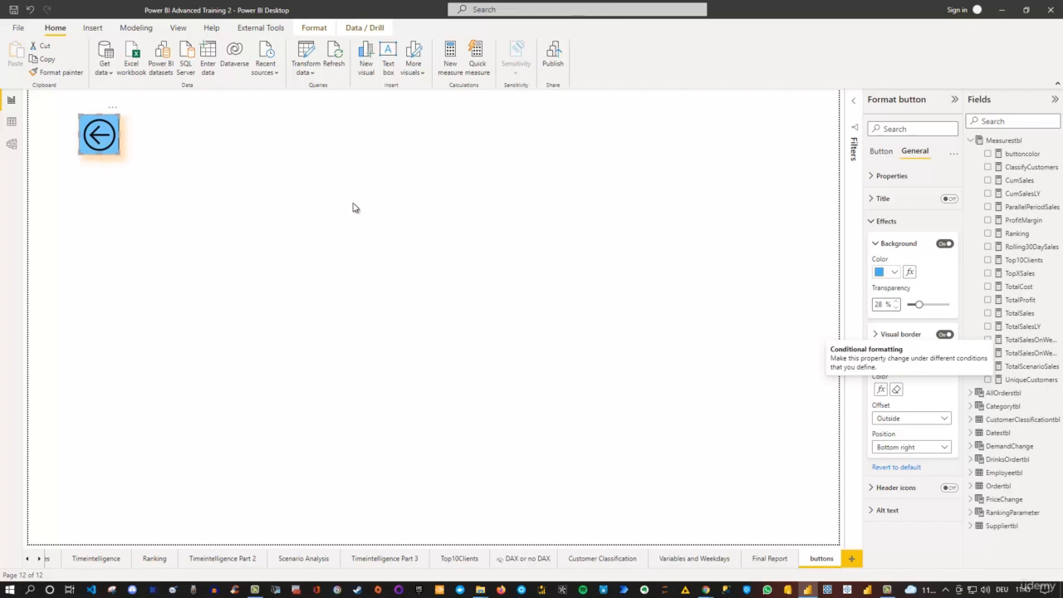
click(415, 236)
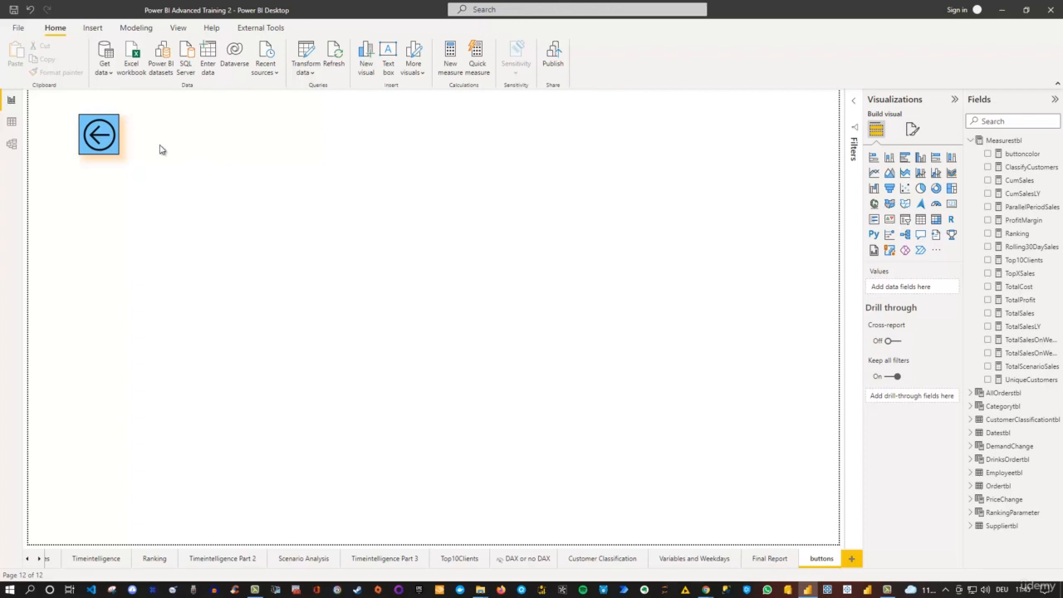
Insert a second Back button, move it to the upper middle of the page and resize it to a near-square frame
click(101, 137)
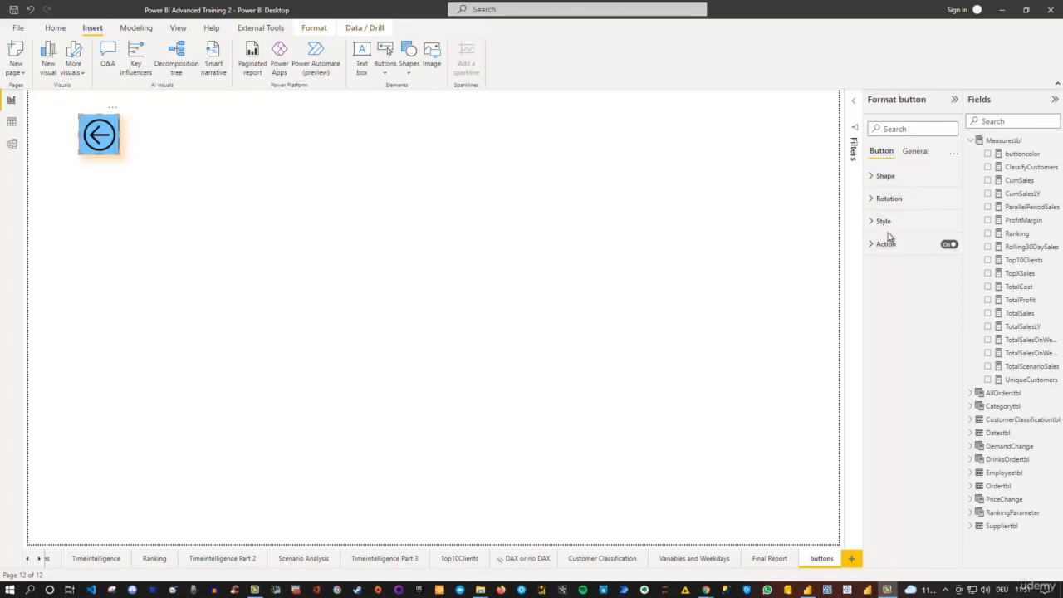
click(341, 172)
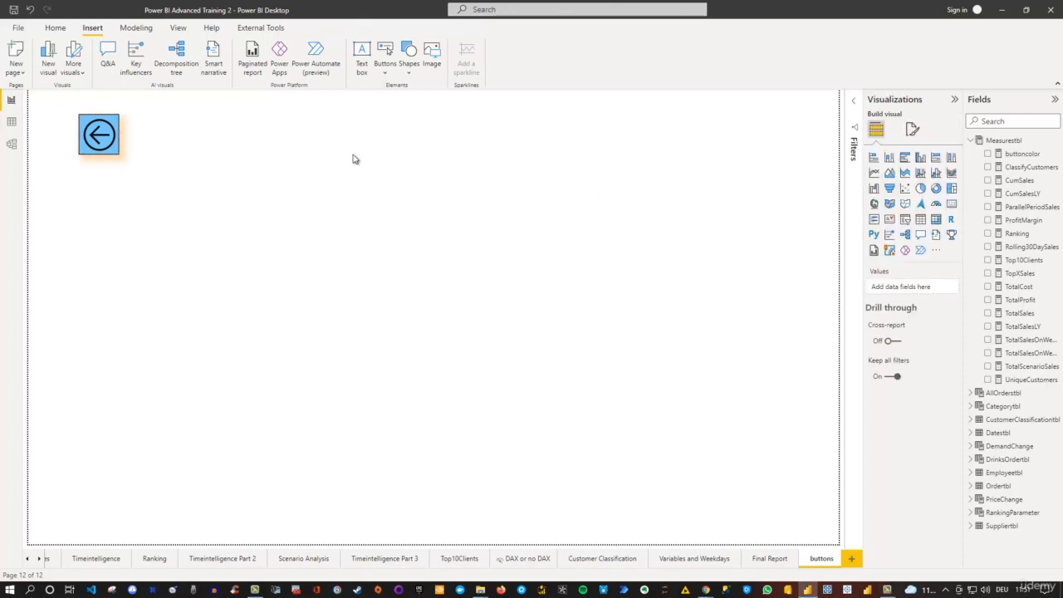
click(409, 73)
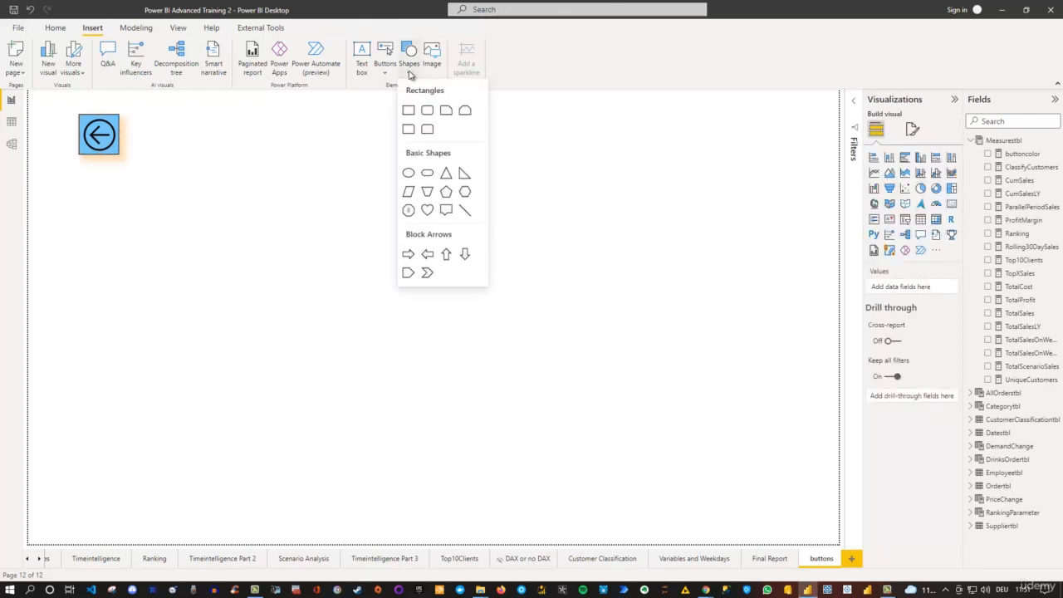
click(383, 76)
click(381, 76)
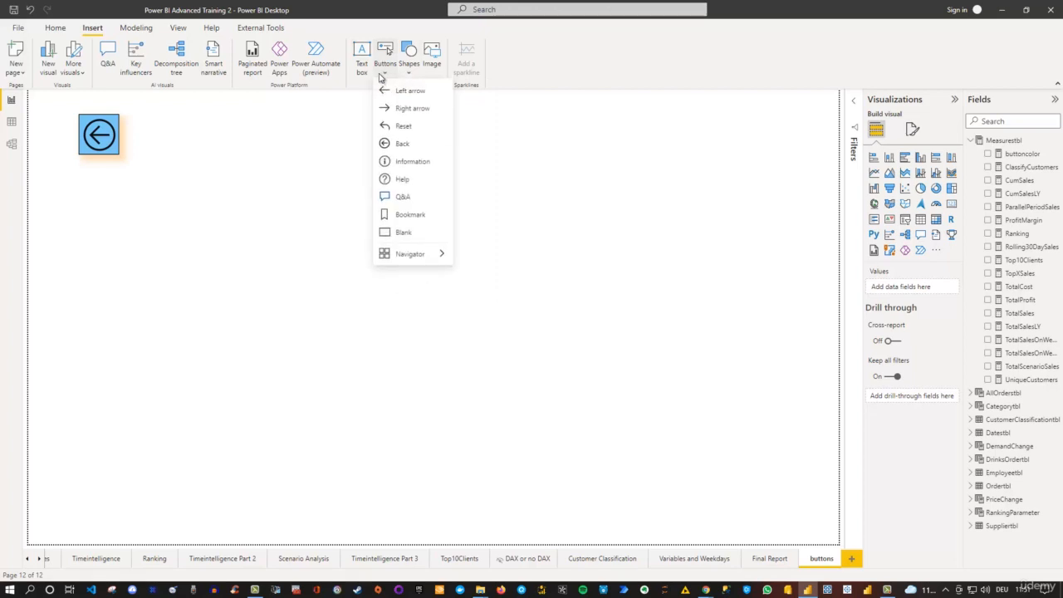
click(401, 146)
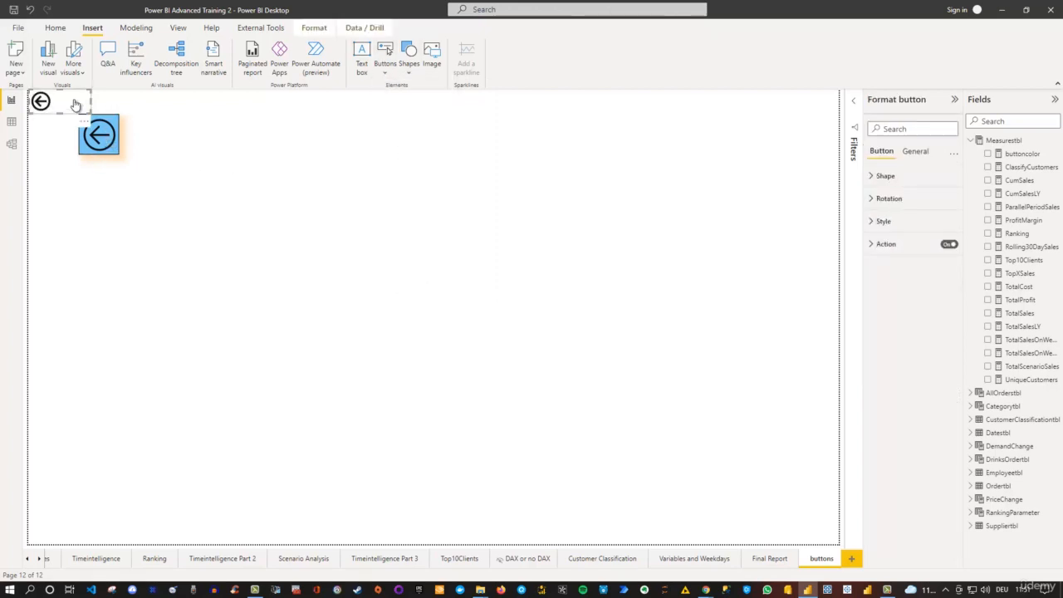
drag(62, 103, 404, 215)
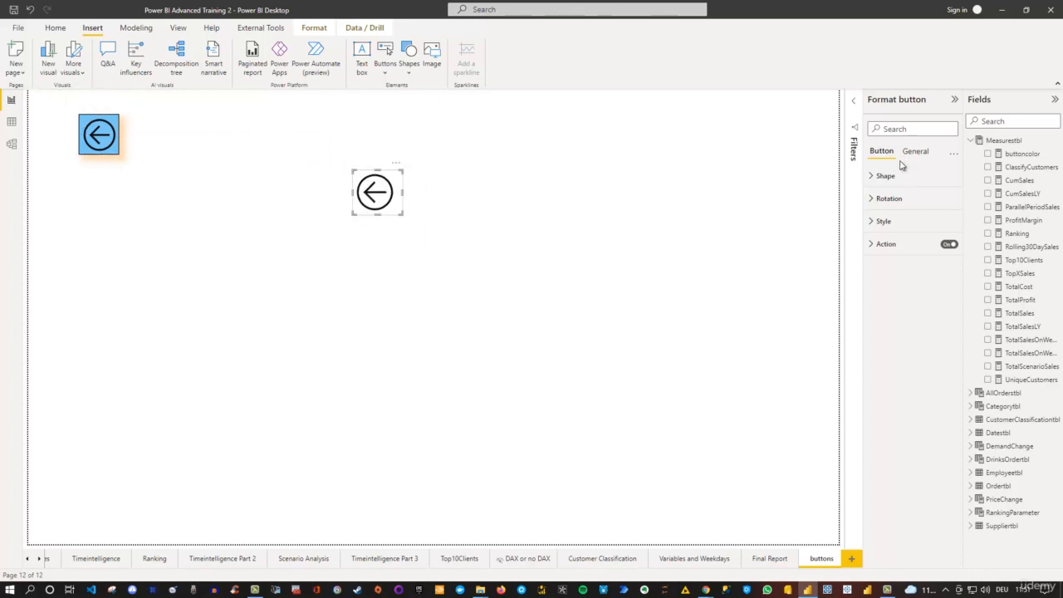
Expand all format categories of the new Back button and review its states, rotation and style options, plus the available button types
click(954, 156)
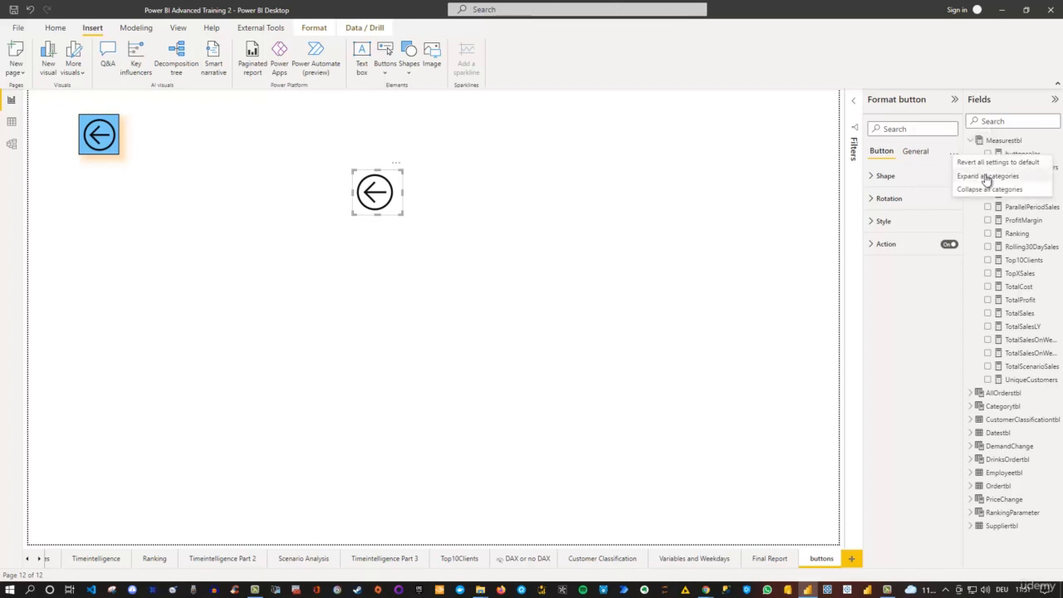
click(986, 178)
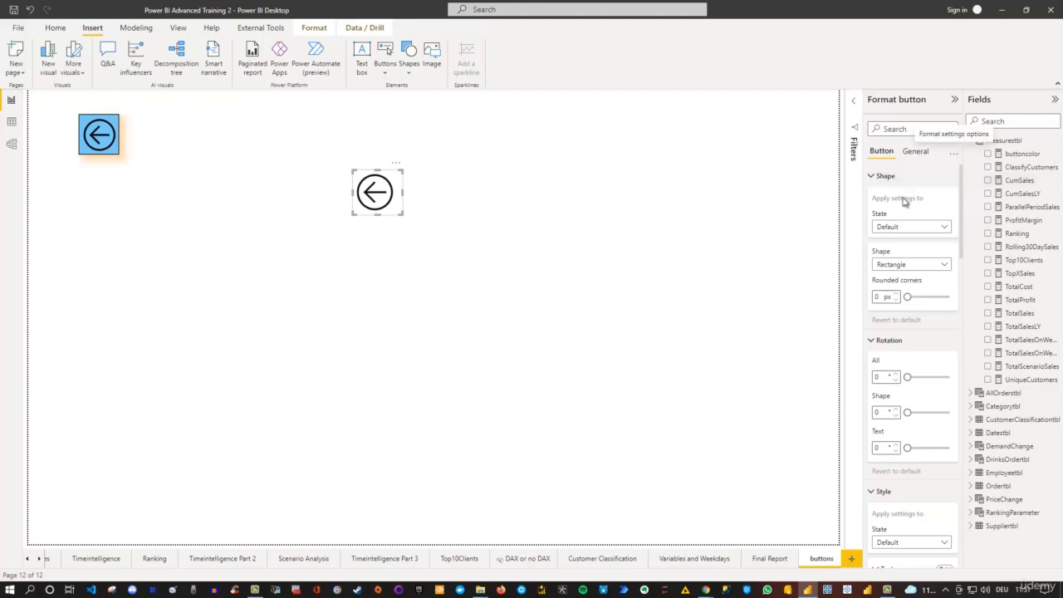
mouse_move(962, 193)
mouse_down()
mouse_move(962, 500)
mouse_move(985, 368)
mouse_move(979, 183)
mouse_up()
click(893, 229)
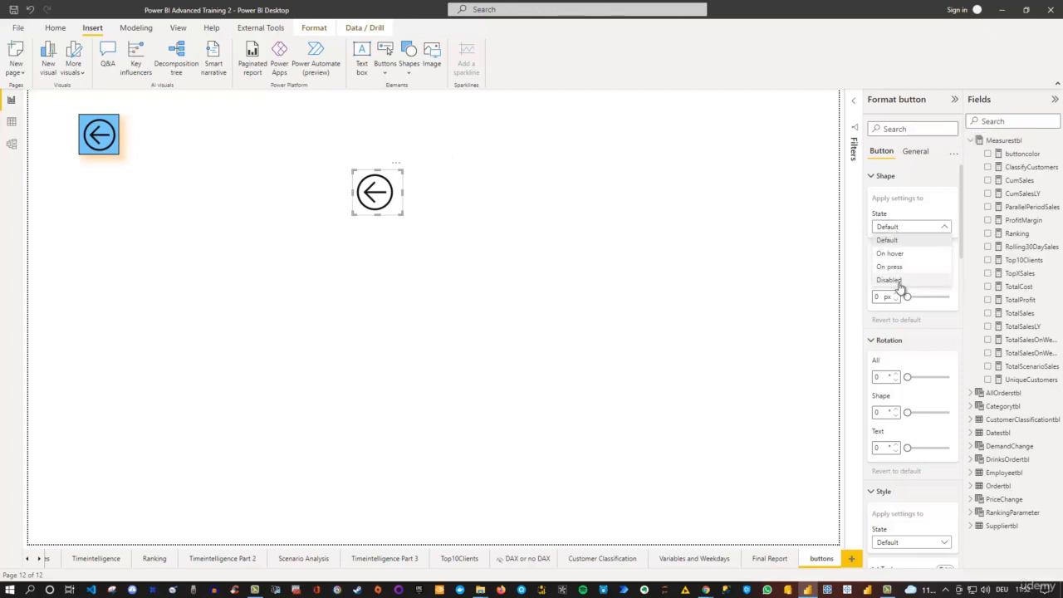
click(915, 237)
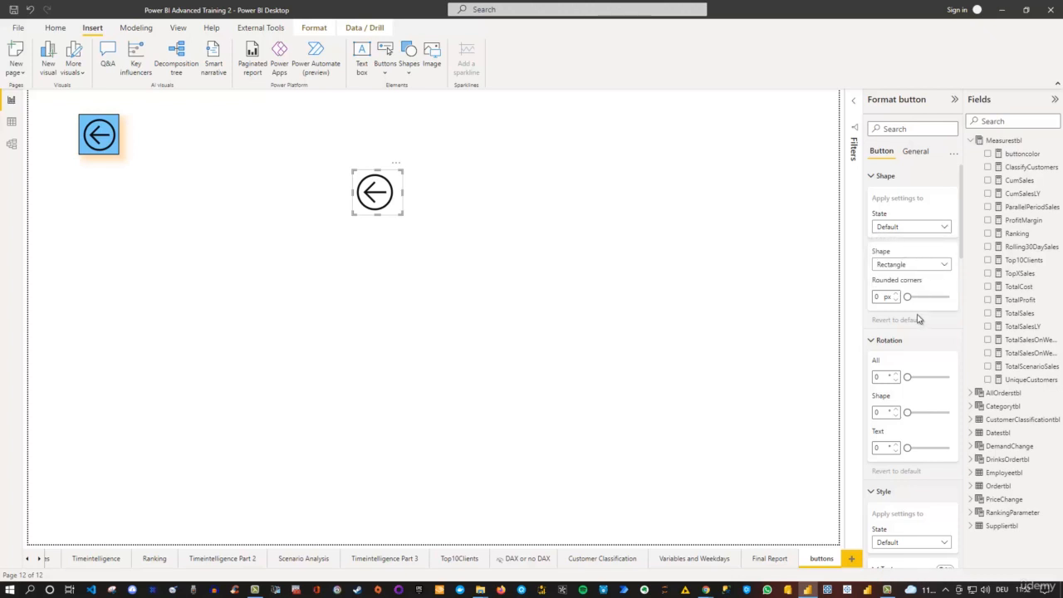
scroll(889, 353, down, 5)
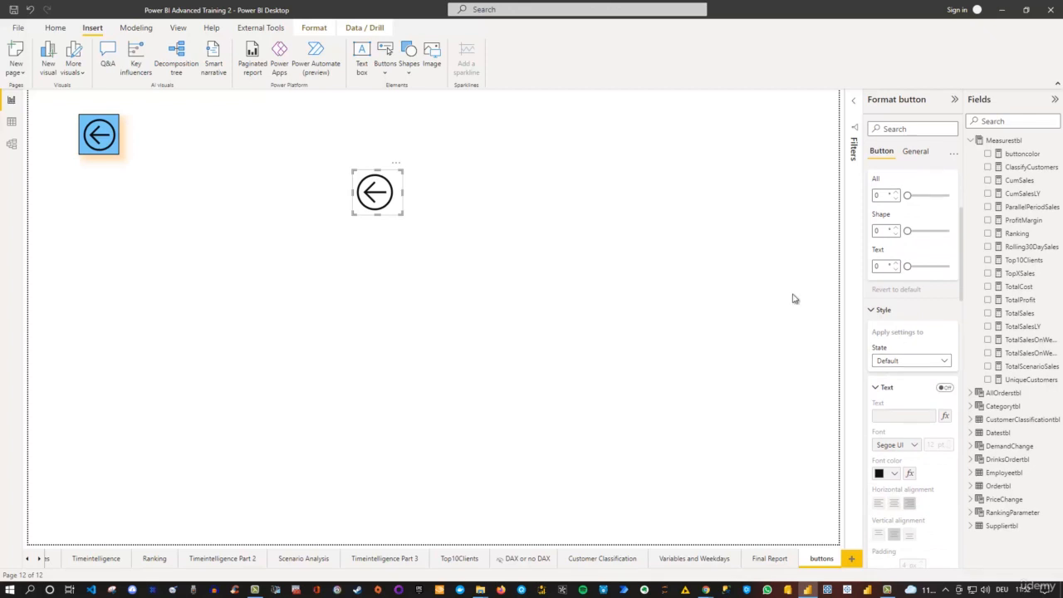
click(385, 65)
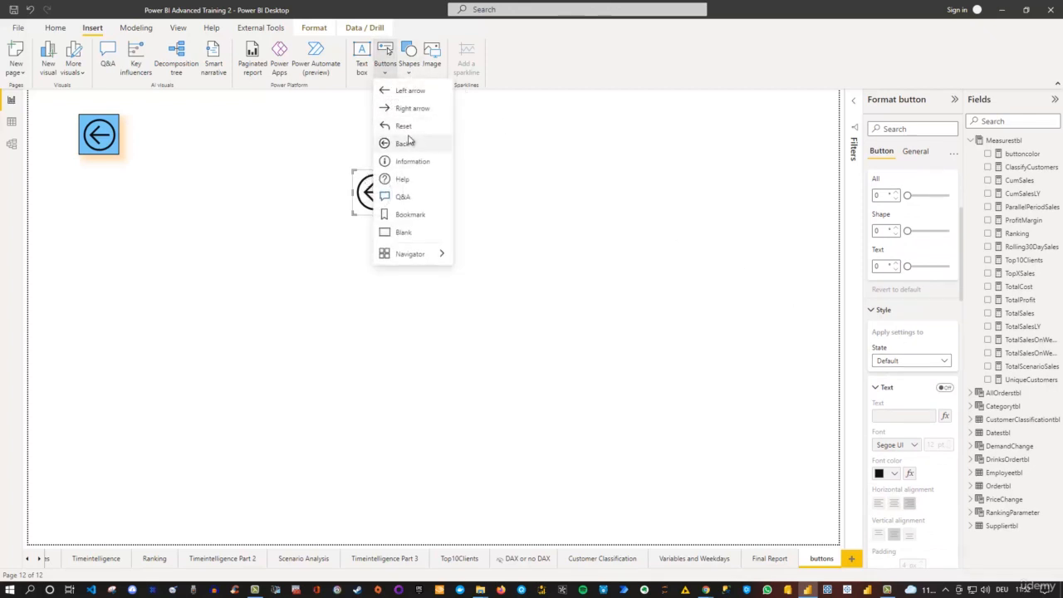
click(506, 211)
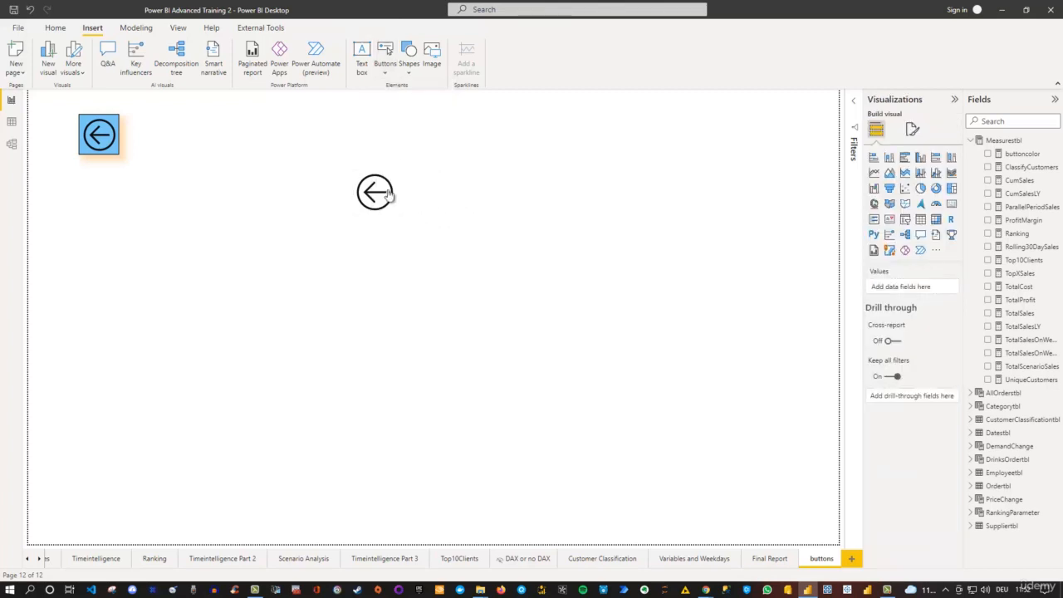
Try a blue icon line colour on the new Back button's Default state, then return it to black
click(397, 177)
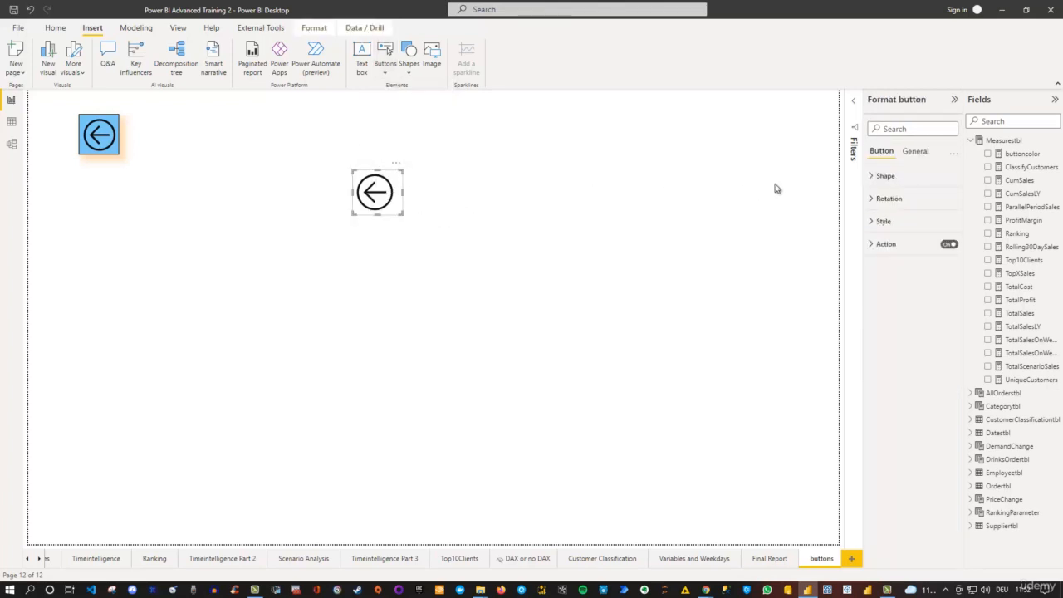
click(872, 222)
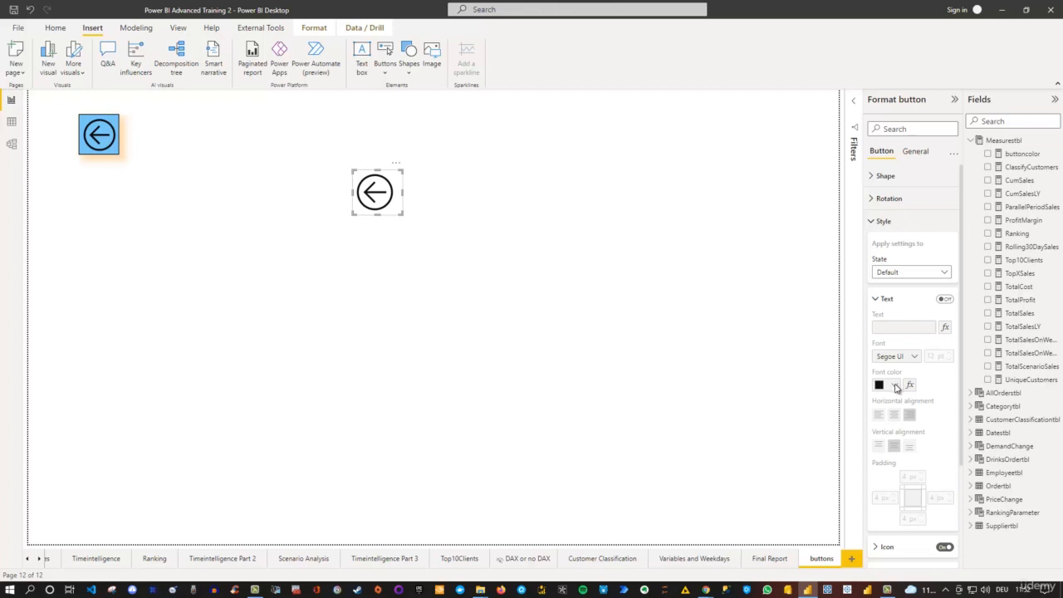
scroll(918, 401, down, 3)
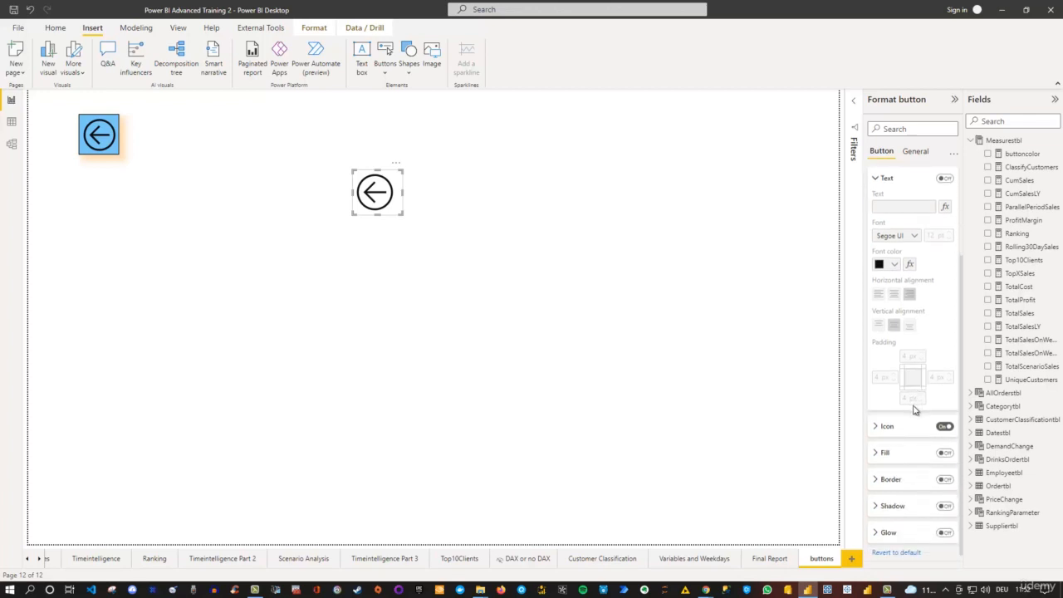
click(875, 427)
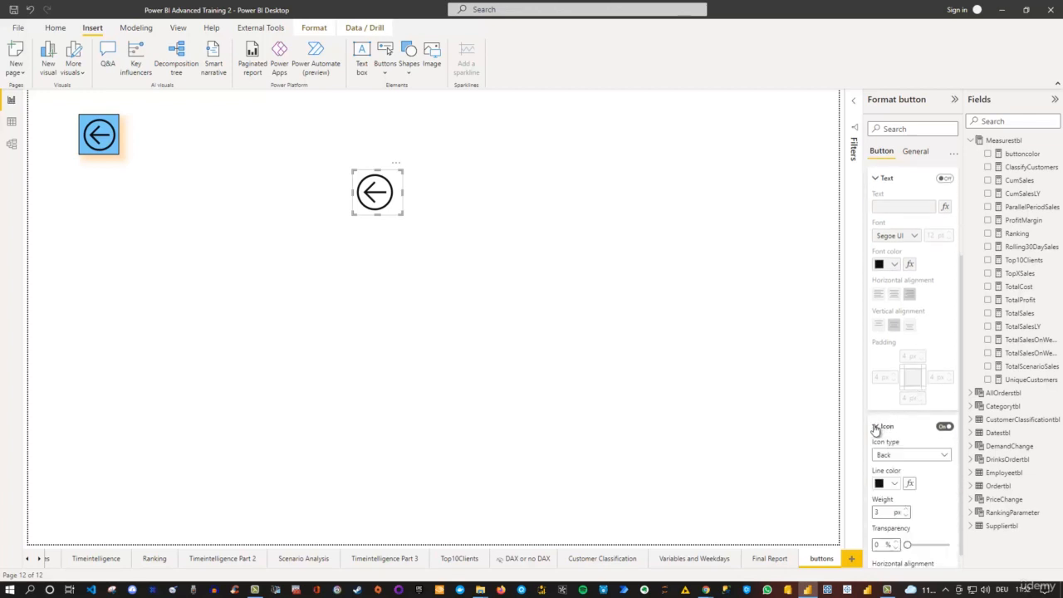
click(895, 486)
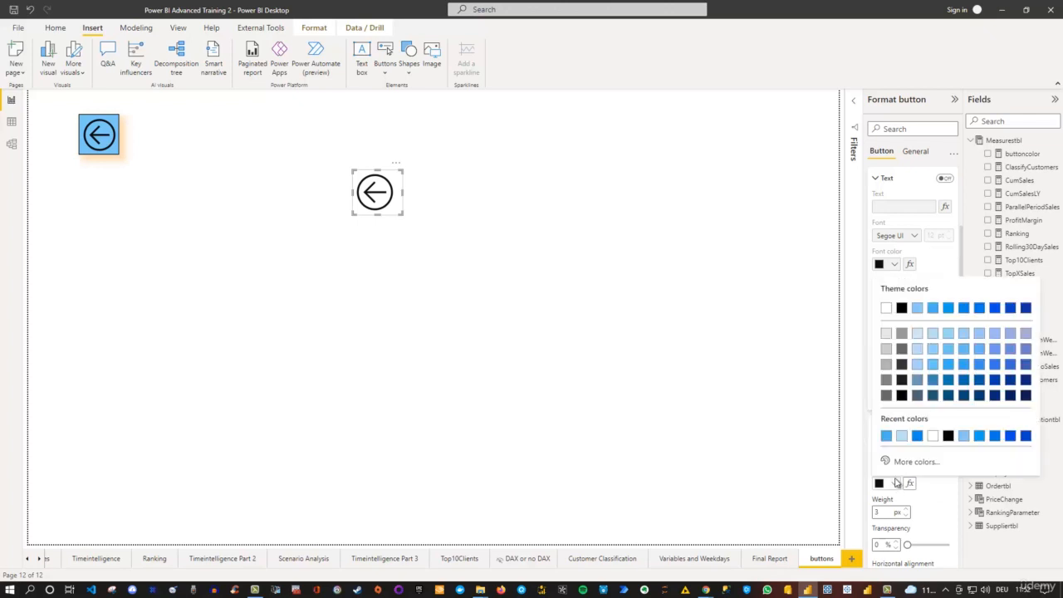
click(919, 437)
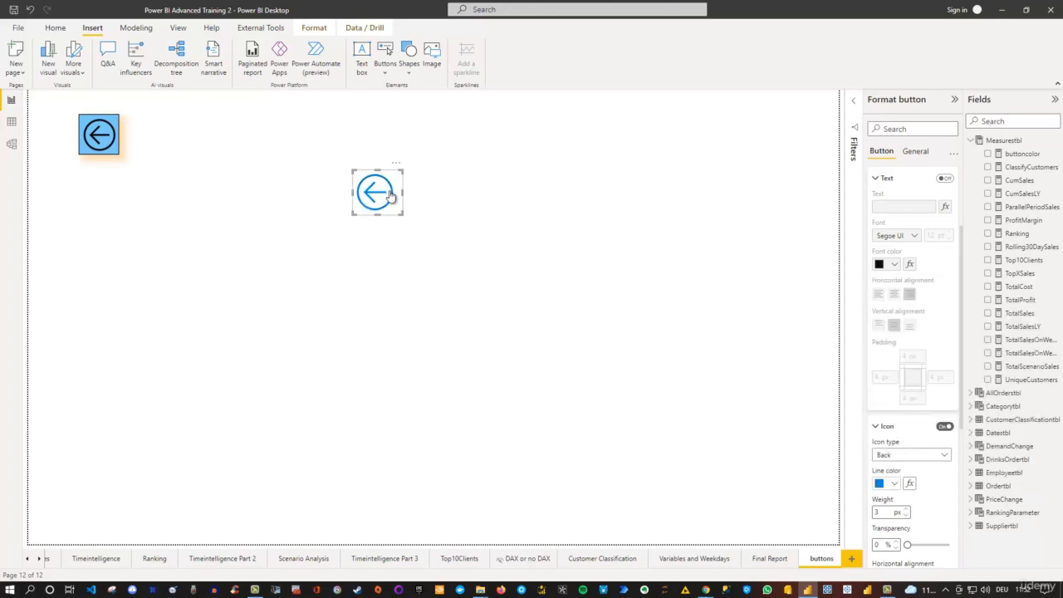
click(895, 485)
click(901, 307)
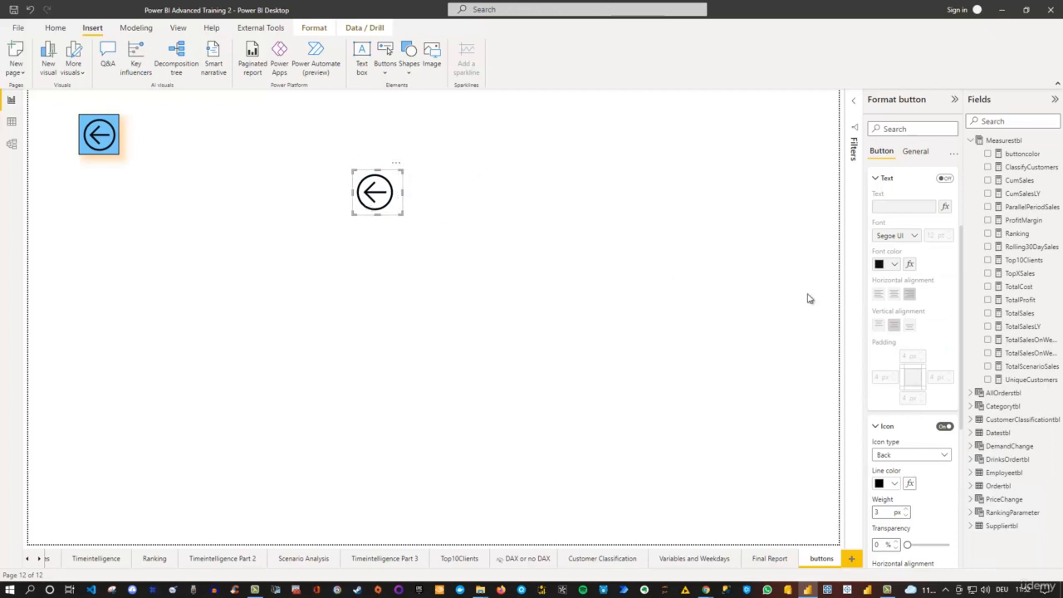
Set the new Back button's icon line colour to a medium blue for the On hover state
scroll(895, 292, up, 3)
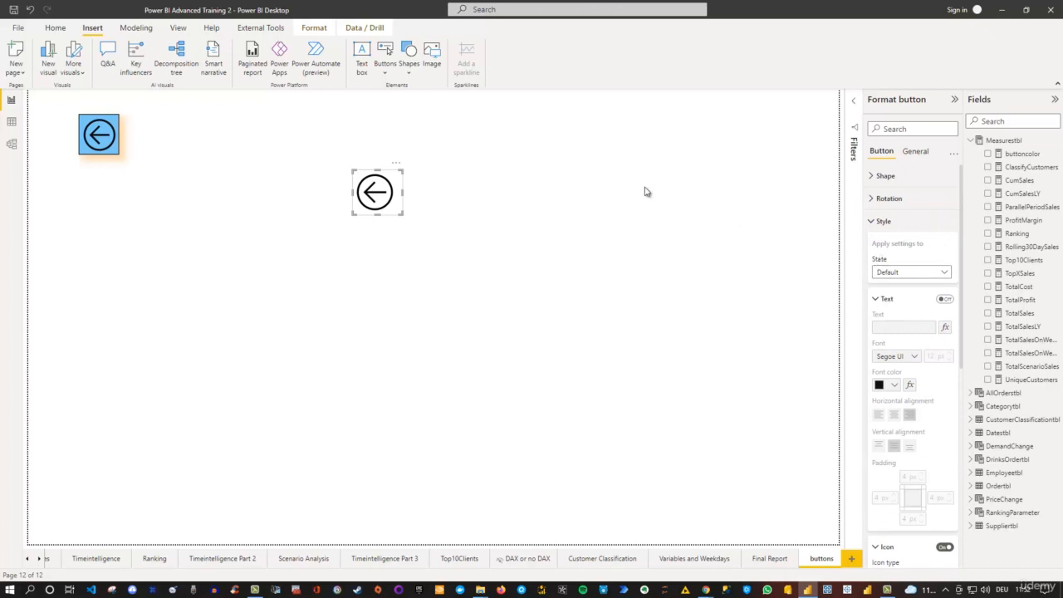
click(889, 273)
click(895, 300)
scroll(909, 399, down, 3)
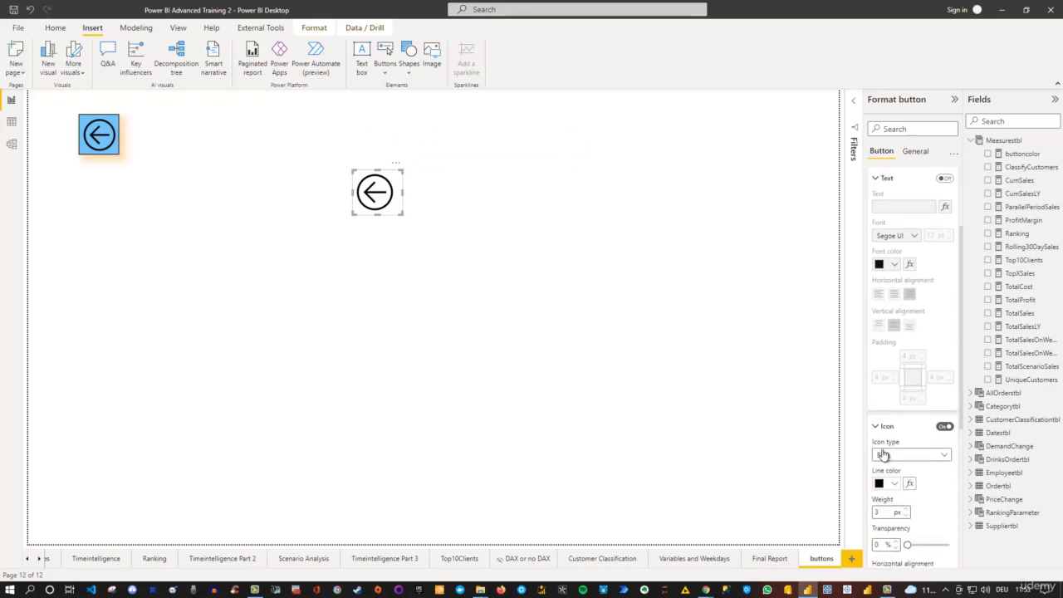
scroll(909, 440, down, 1)
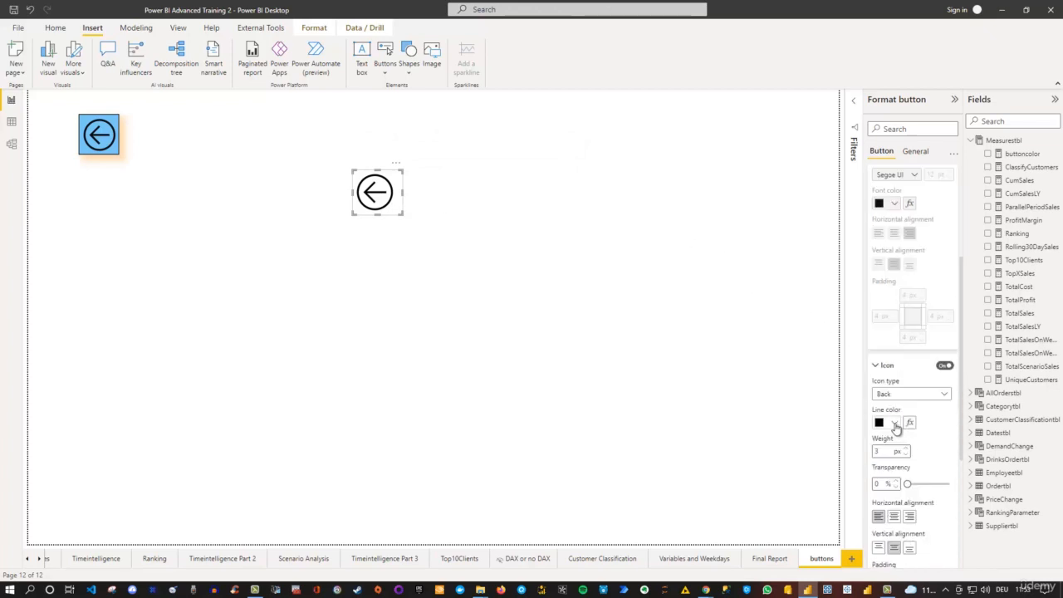
click(895, 424)
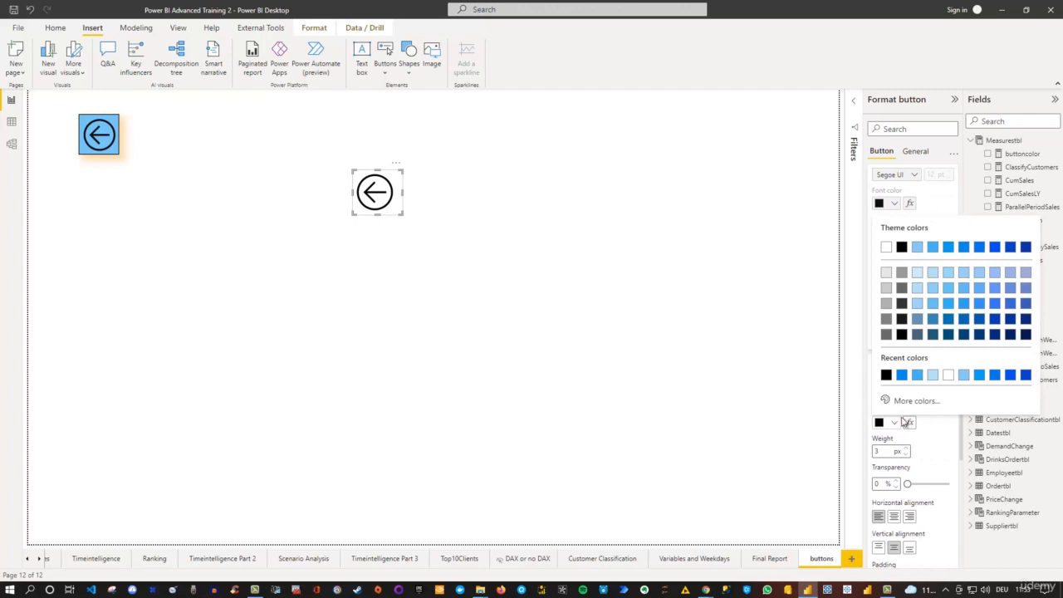
click(963, 304)
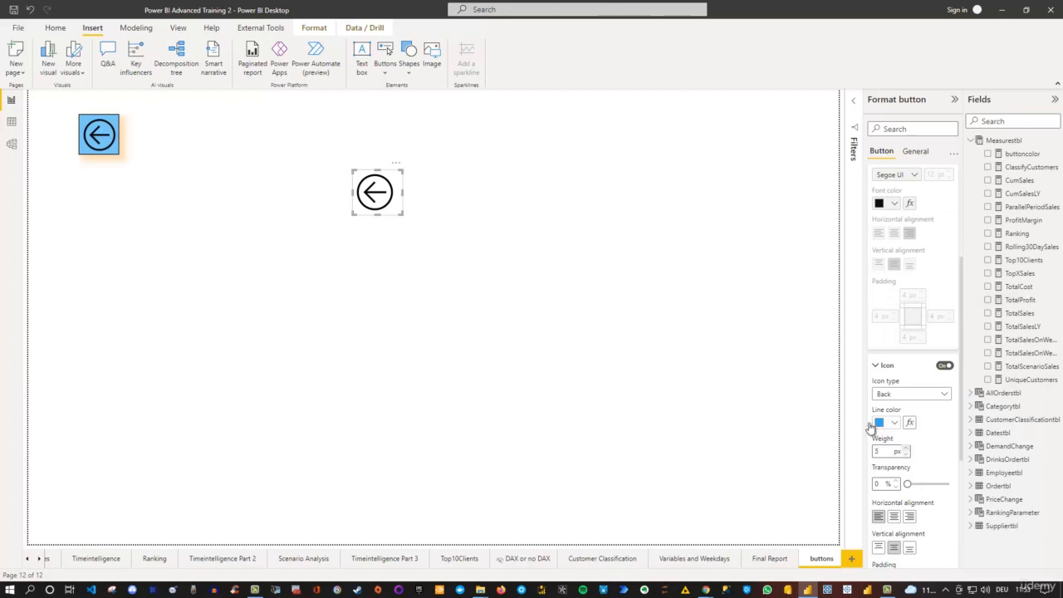
Set the second Back button's icon line weight to 5 px for the On hover state
click(597, 207)
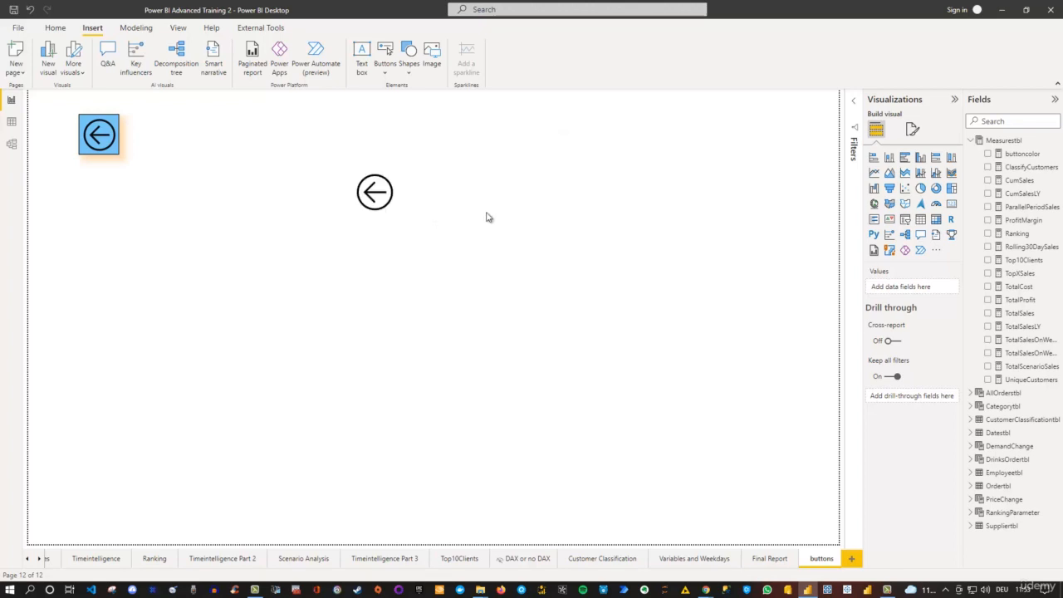
click(376, 192)
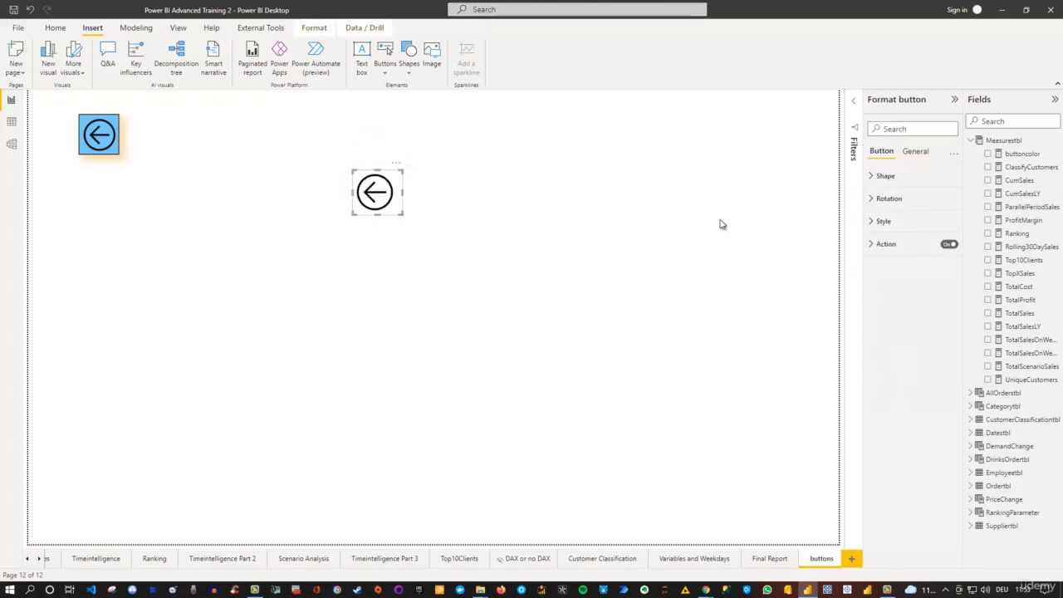
click(872, 222)
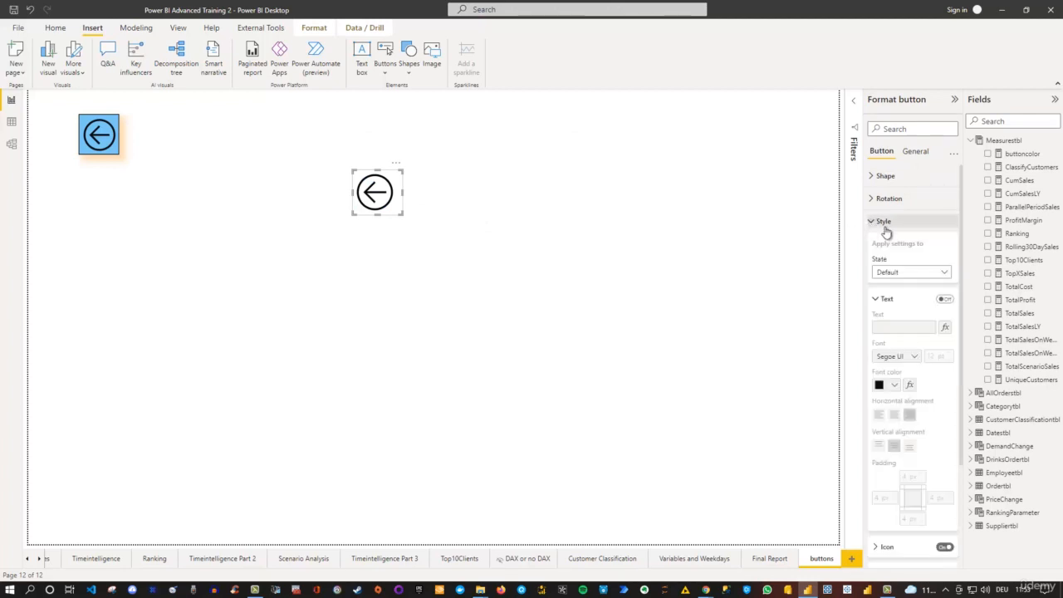
click(907, 272)
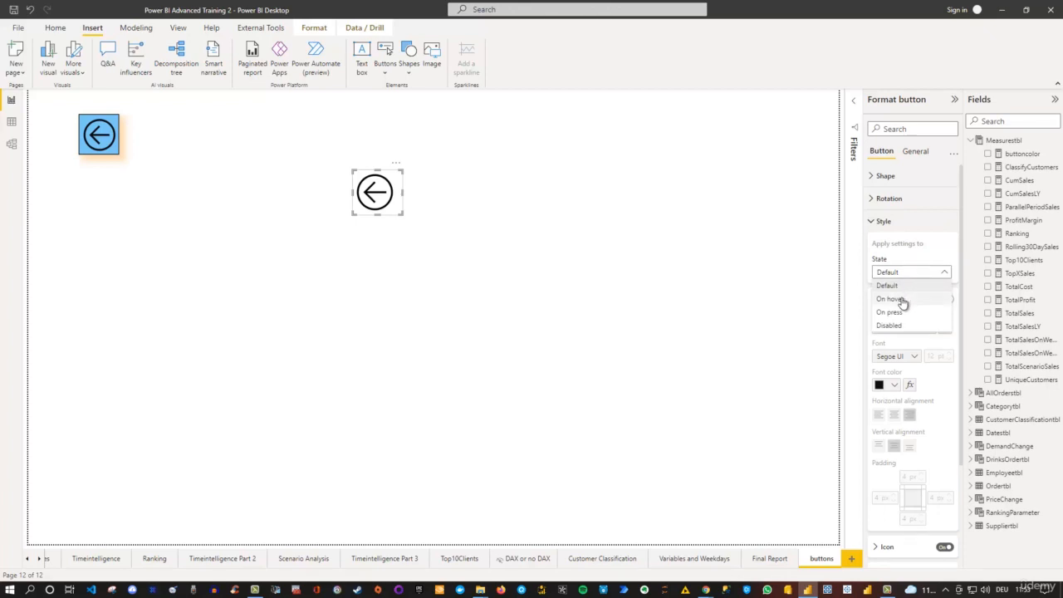
click(902, 300)
scroll(903, 379, down, 3)
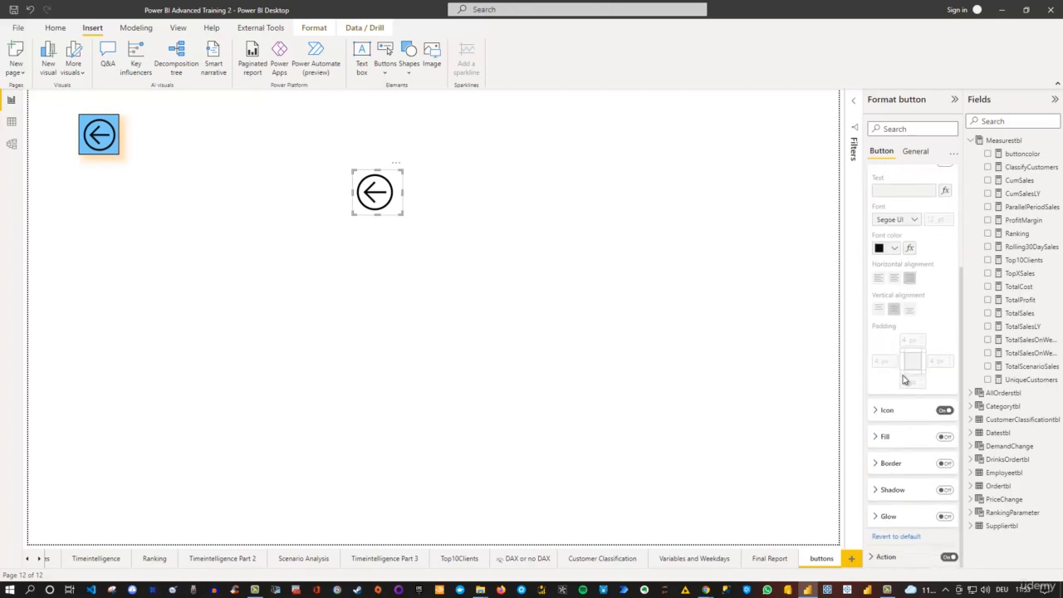
click(876, 413)
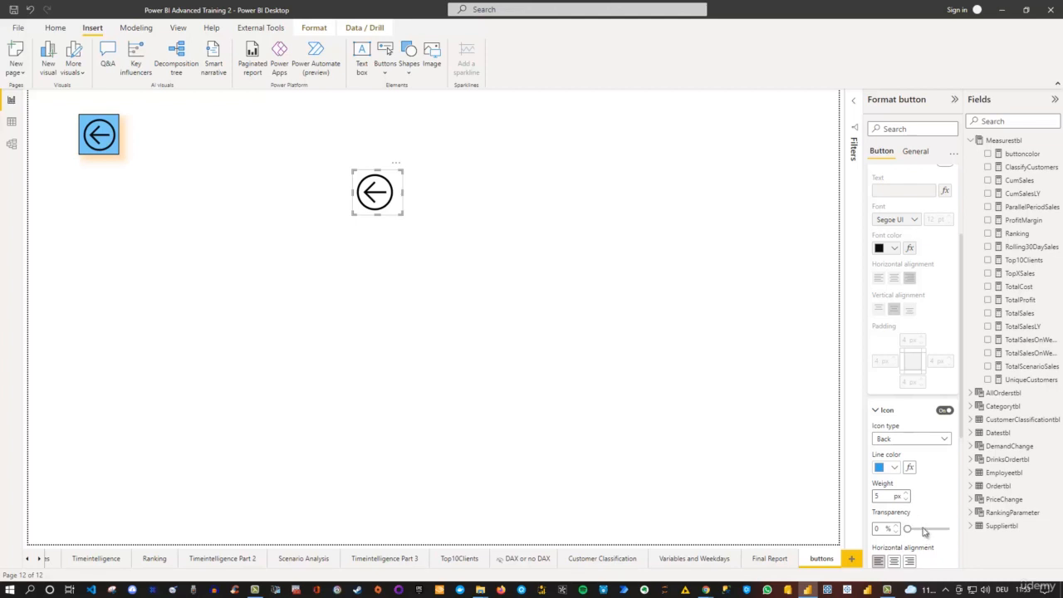
Turn on text for the Back button's On hover state, enter "hover" and preview it on the page
scroll(909, 348, up, 2)
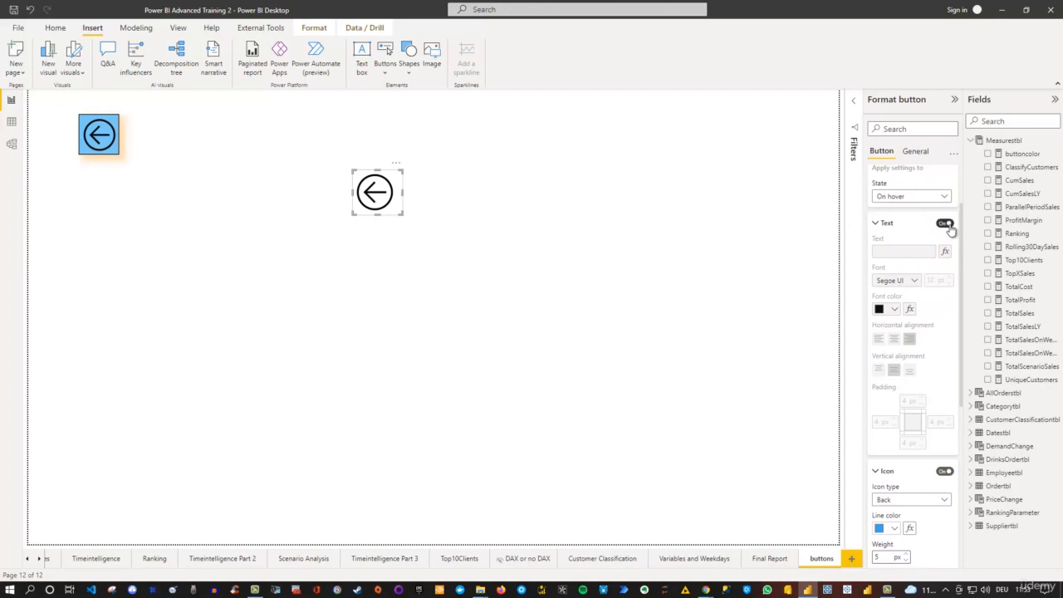
click(903, 250)
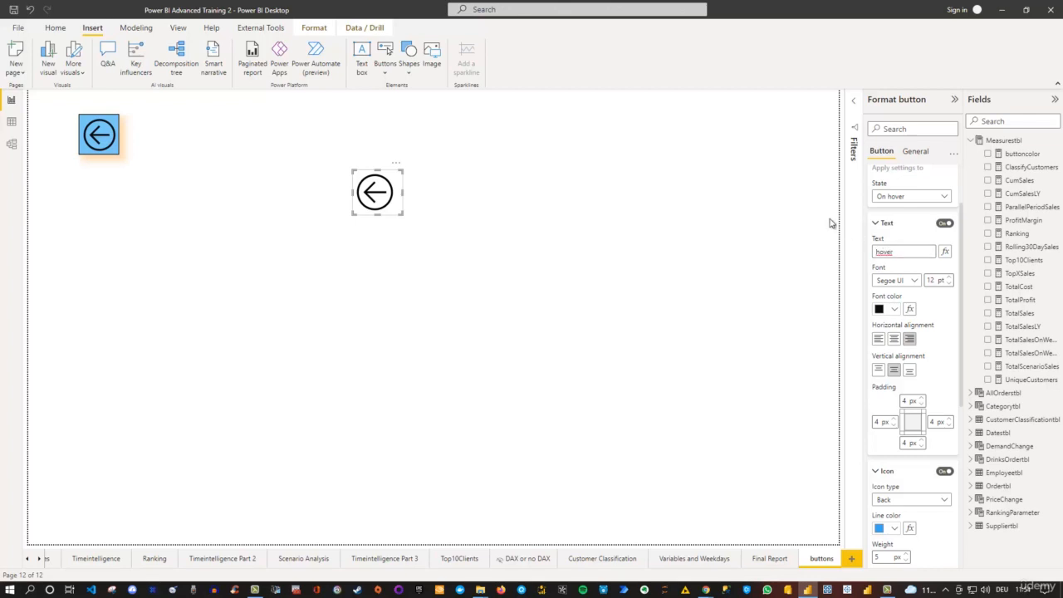
click(781, 204)
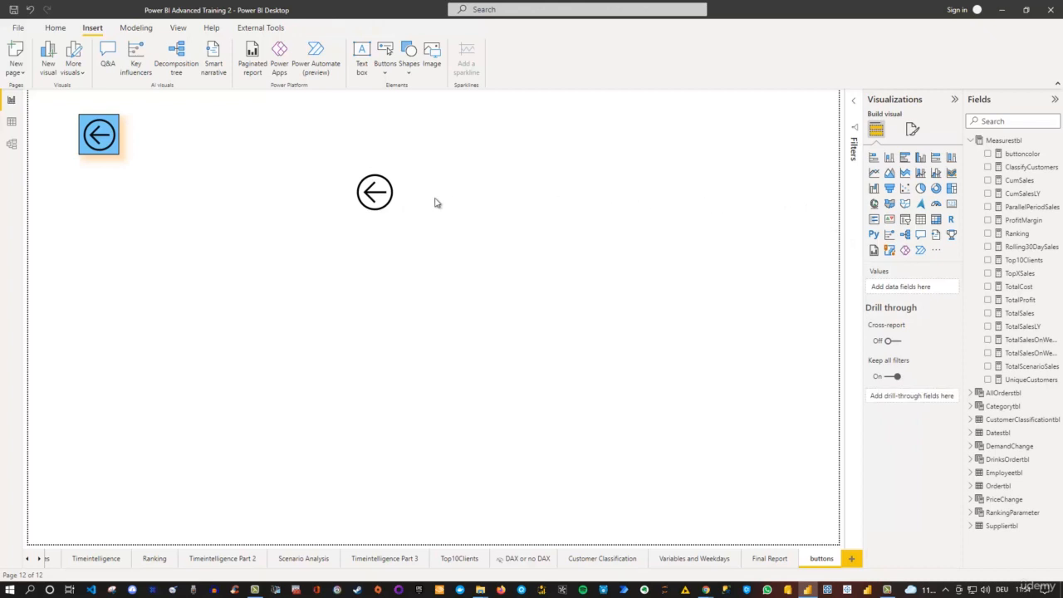
click(387, 207)
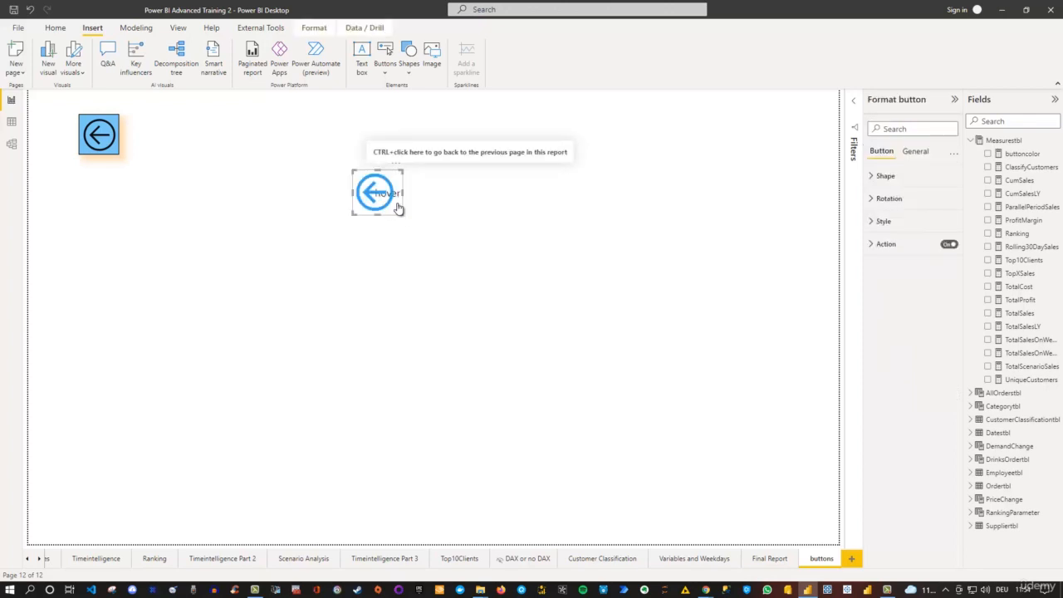
Clear the Back button's text for the On hover state
click(870, 223)
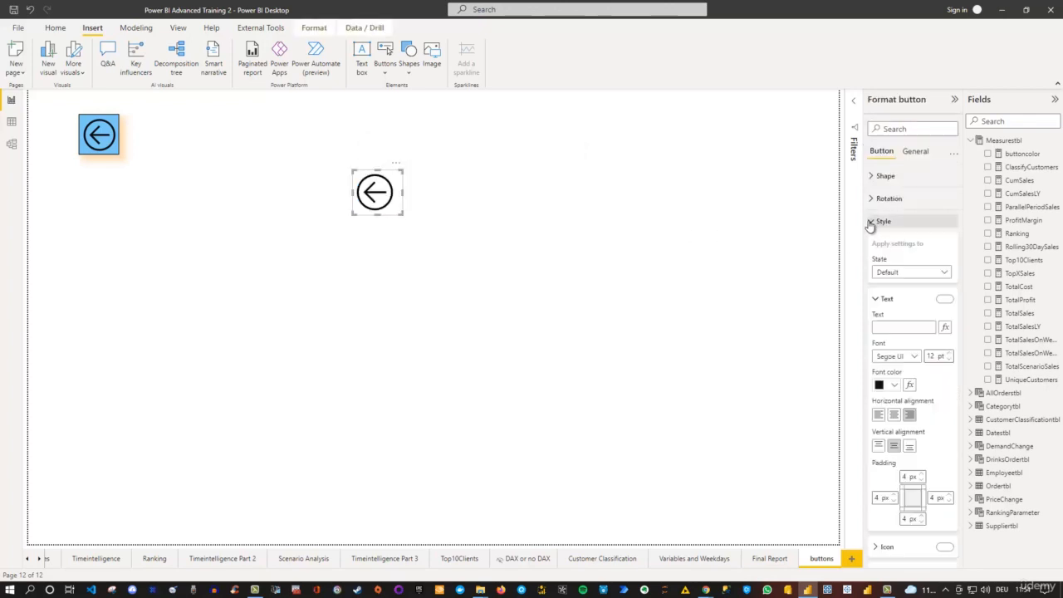
click(907, 274)
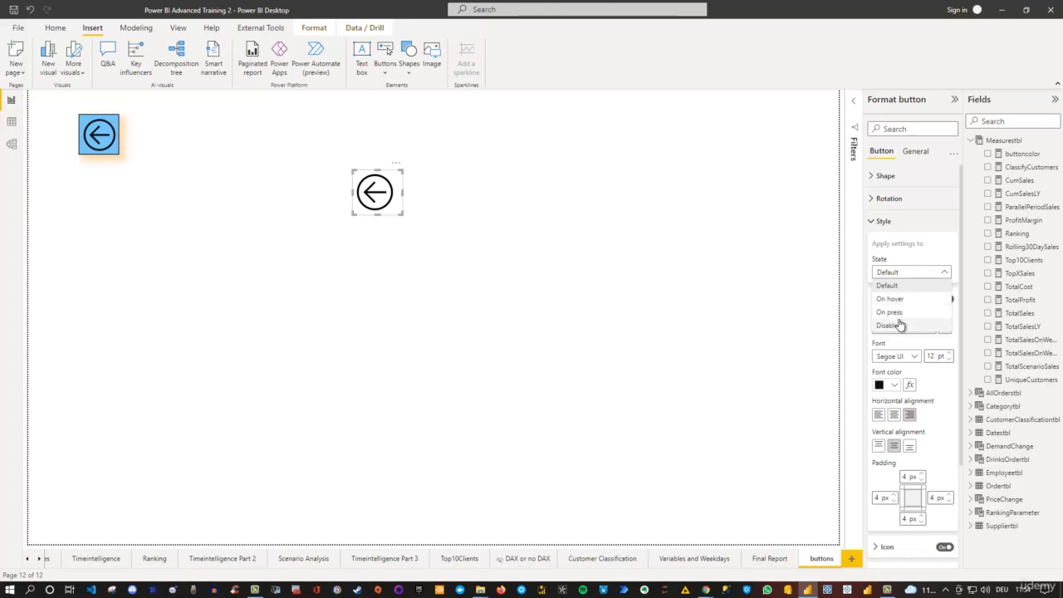
click(893, 300)
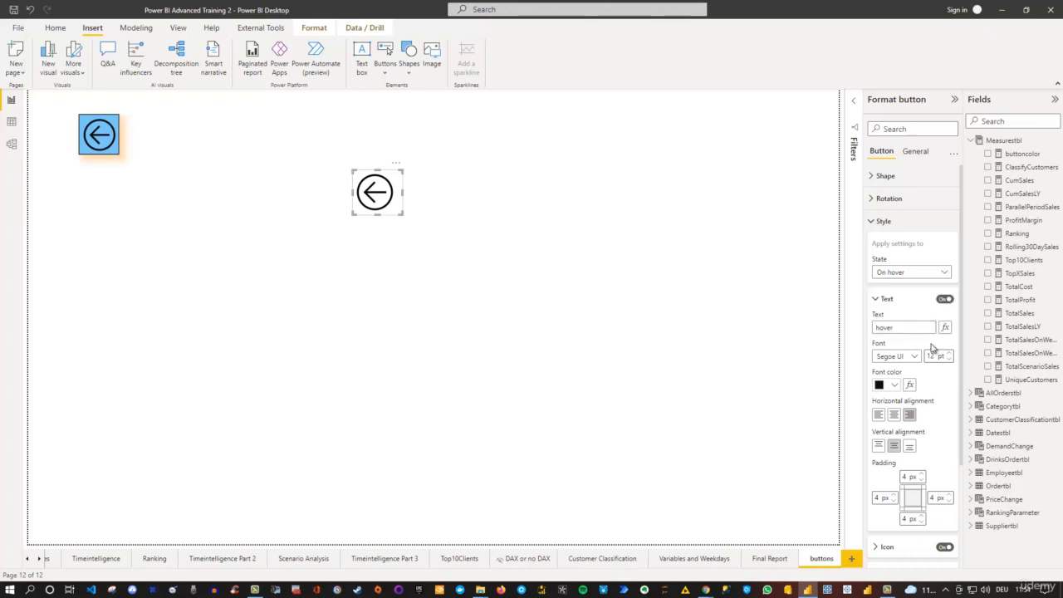
drag(893, 328, 873, 327)
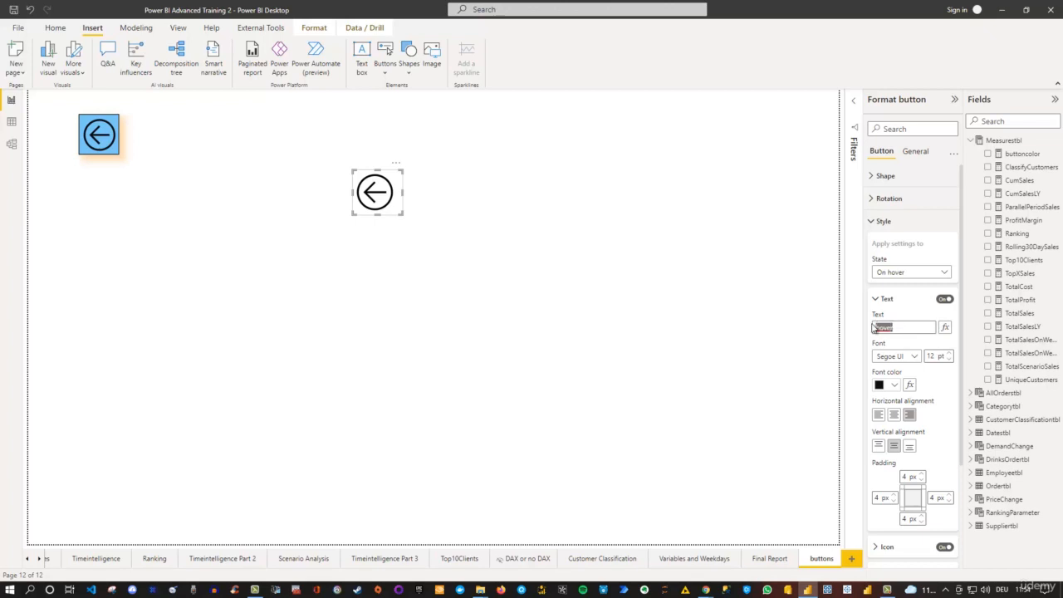
key(BackSpace)
Set the second Back button's icon line colour to the darkest blue of the main theme colours for the On press state
scroll(944, 500, down, 1)
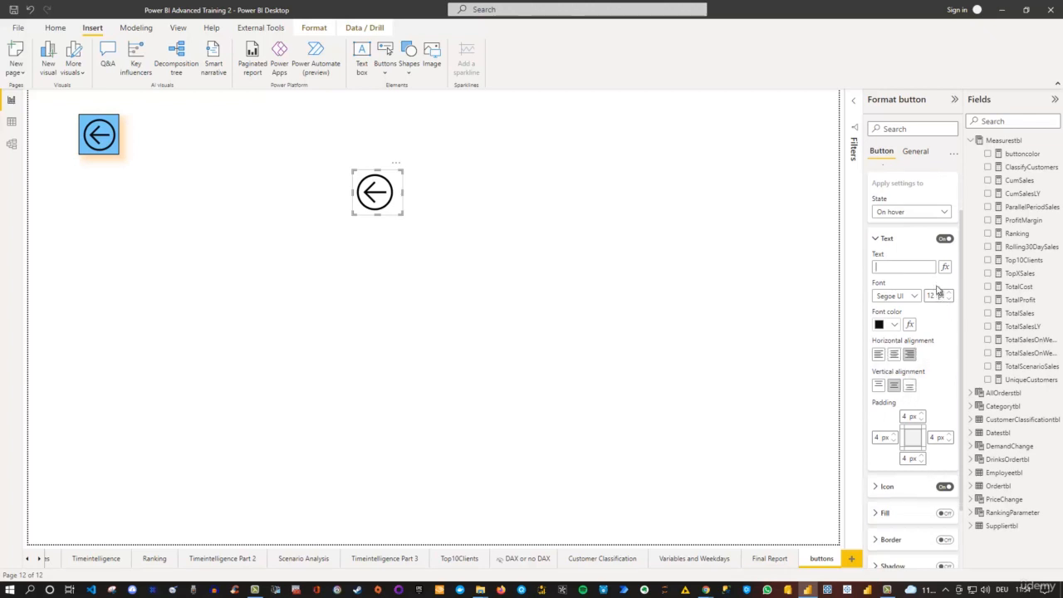
click(903, 214)
click(899, 238)
click(874, 491)
scroll(902, 421, down, 2)
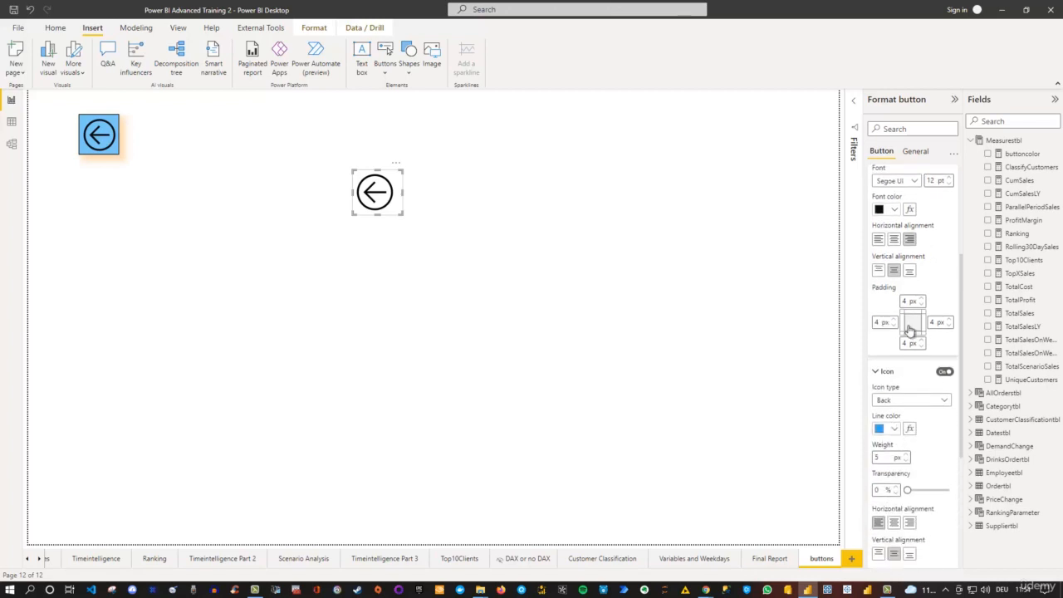
scroll(910, 330, up, 2)
click(905, 213)
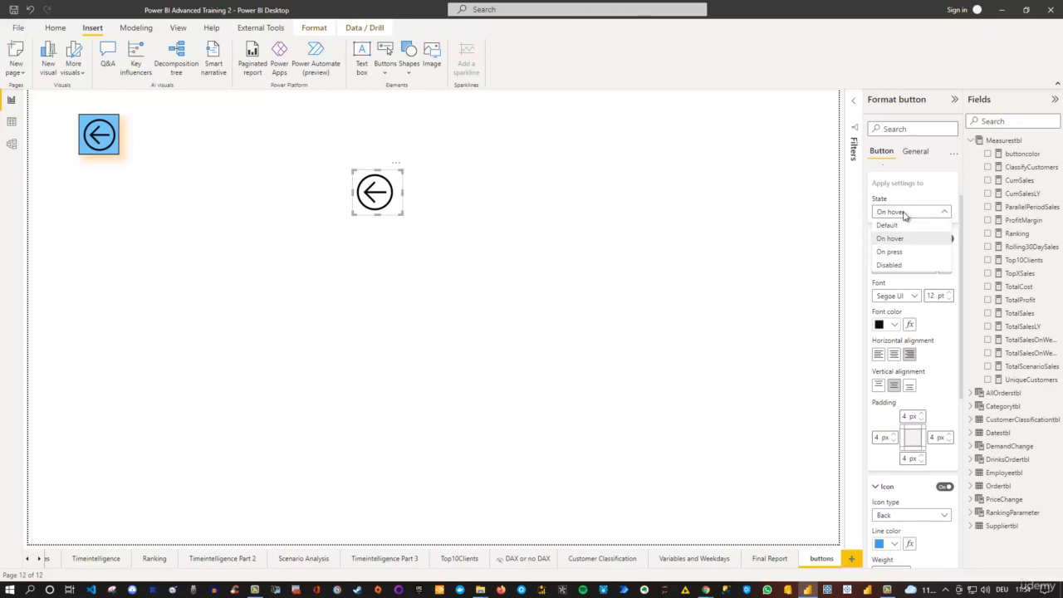
click(895, 252)
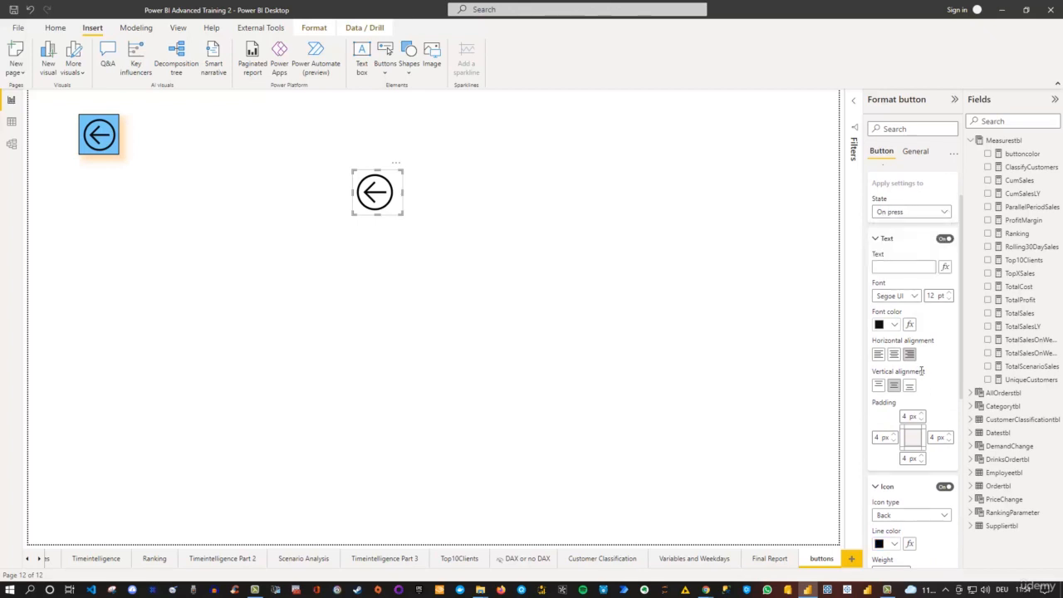
scroll(924, 402, down, 4)
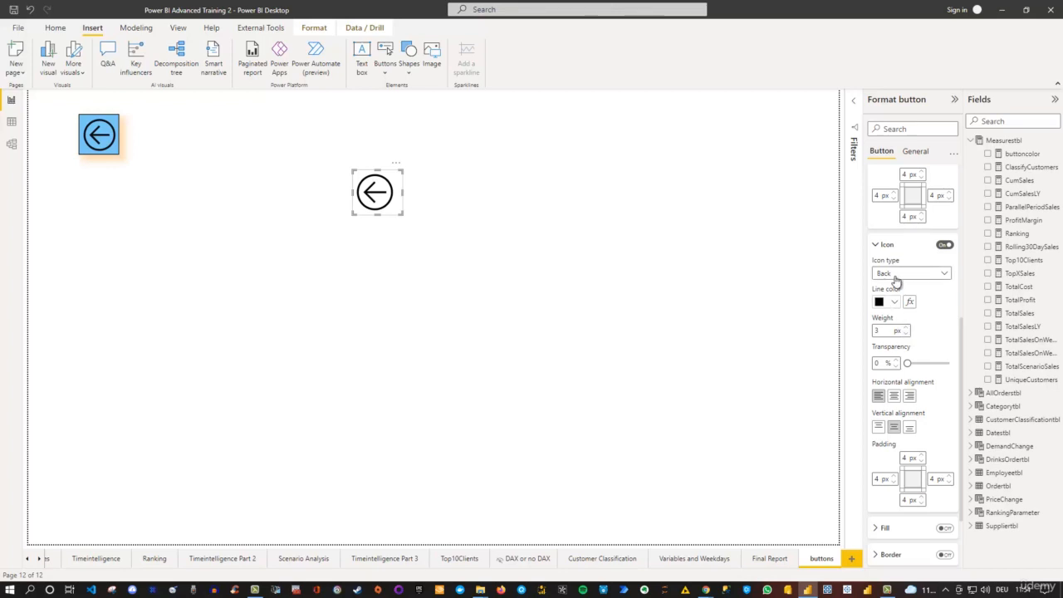
click(894, 303)
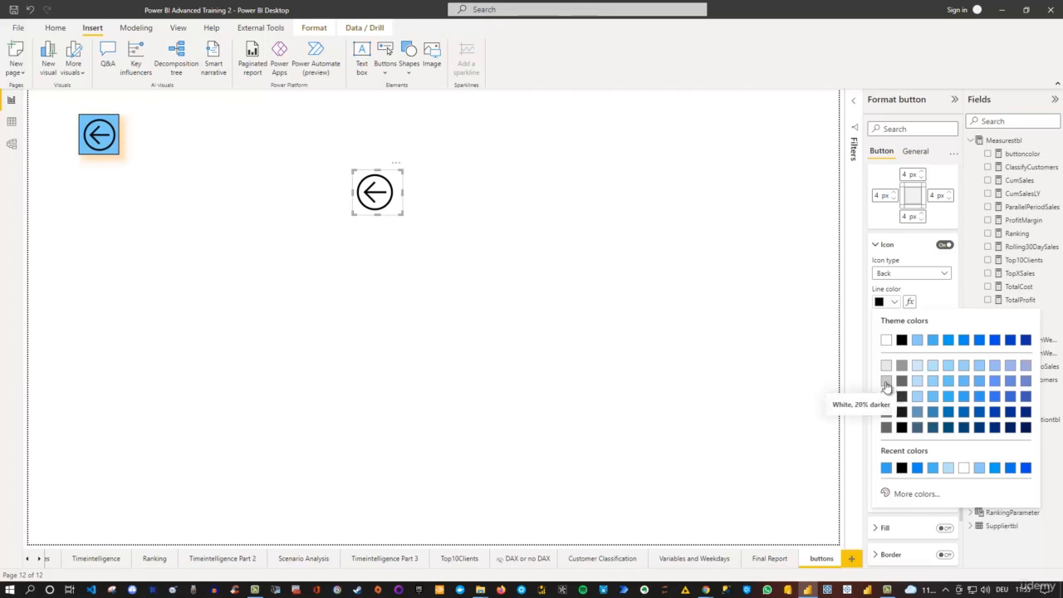
click(1026, 341)
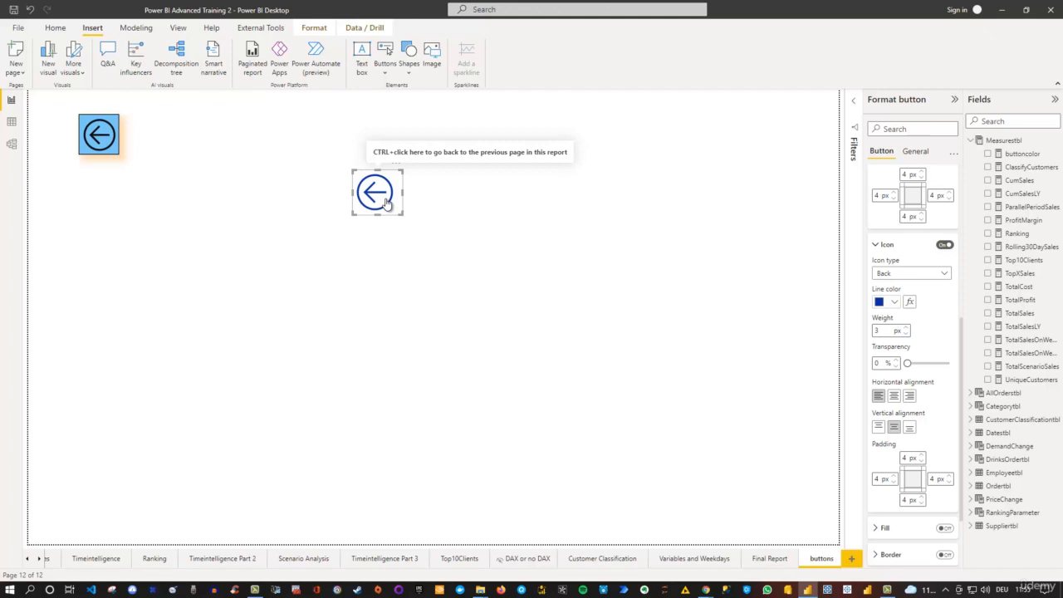
Test the second Back button's navigation, return to the buttons page and look over the button's style settings
ctrl+click(387, 202)
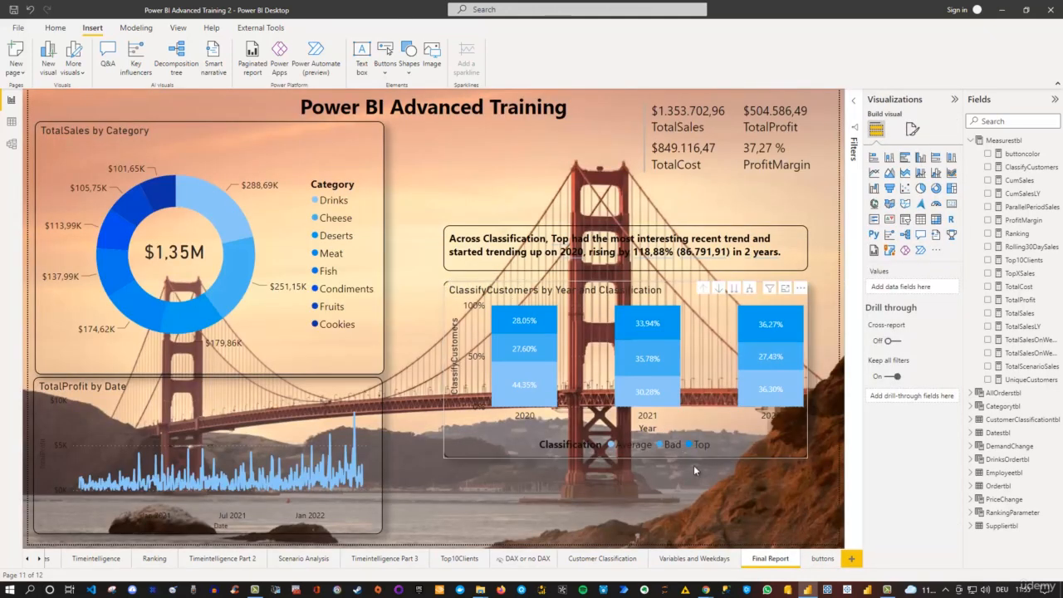
click(820, 557)
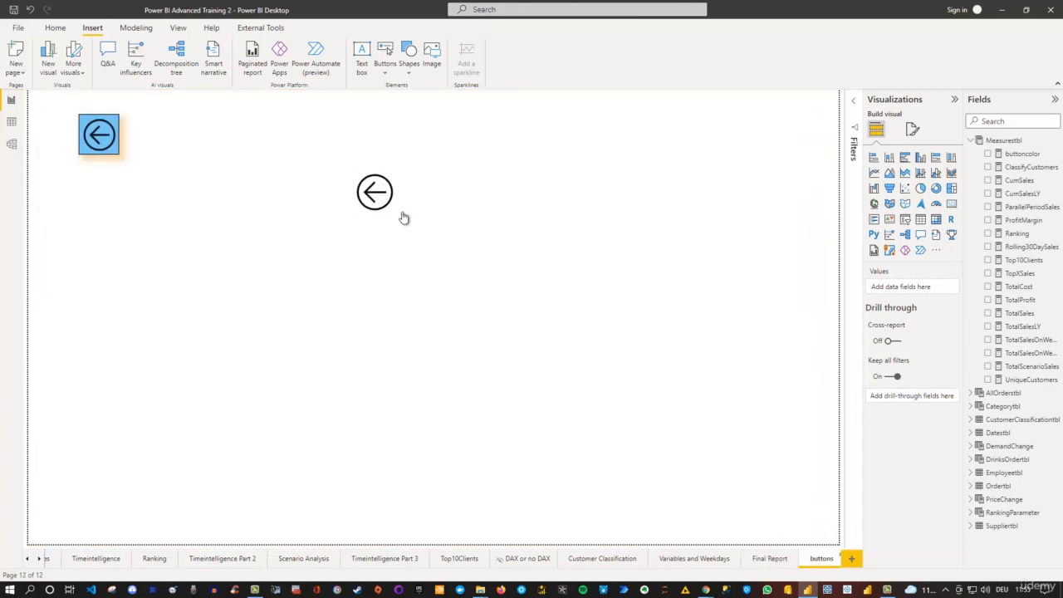
click(361, 178)
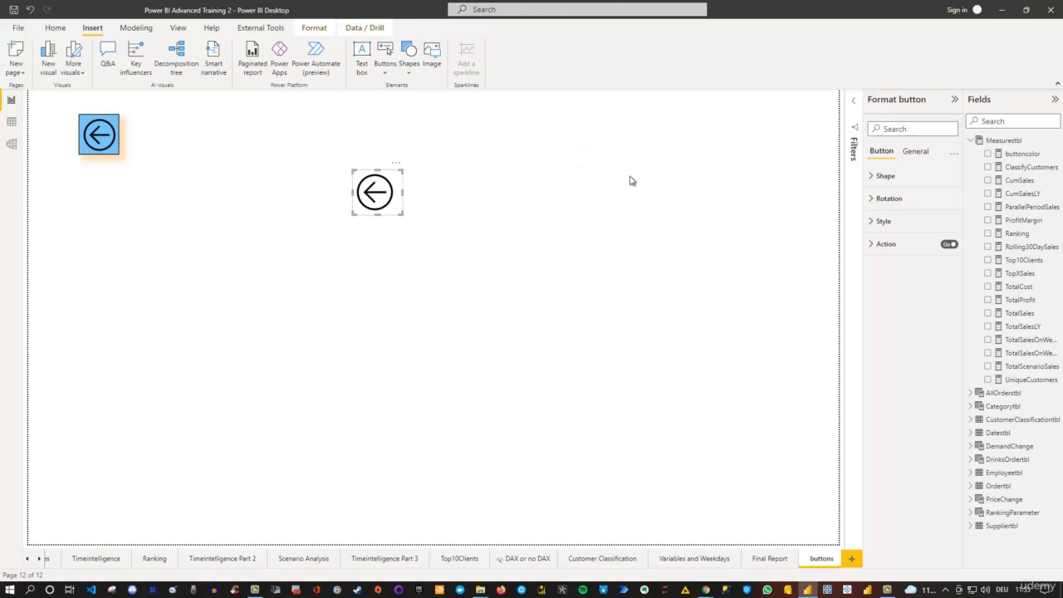
click(875, 223)
scroll(908, 365, down, 3)
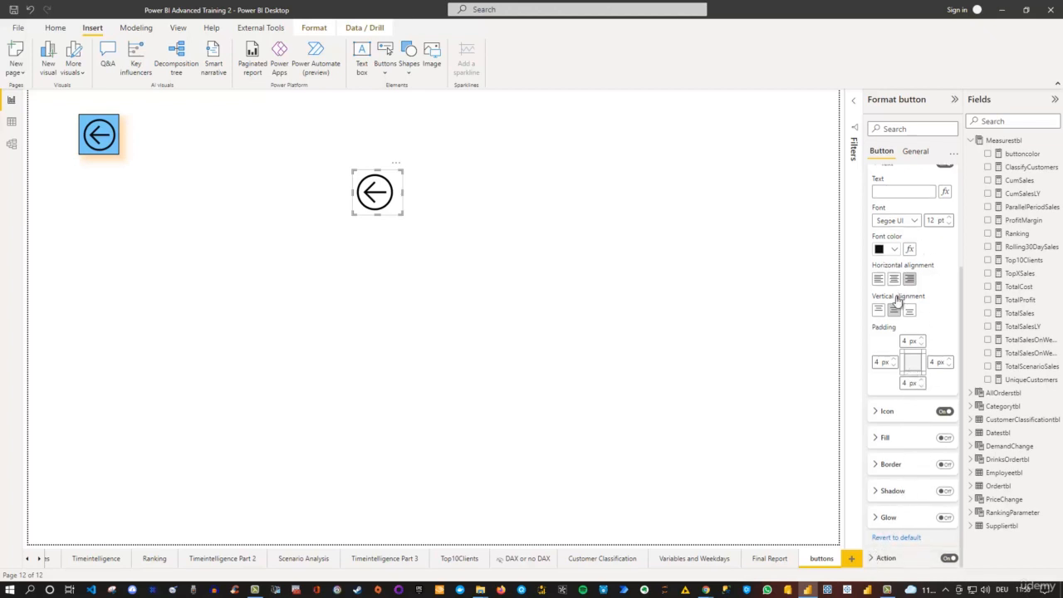
scroll(909, 274, up, 3)
click(874, 221)
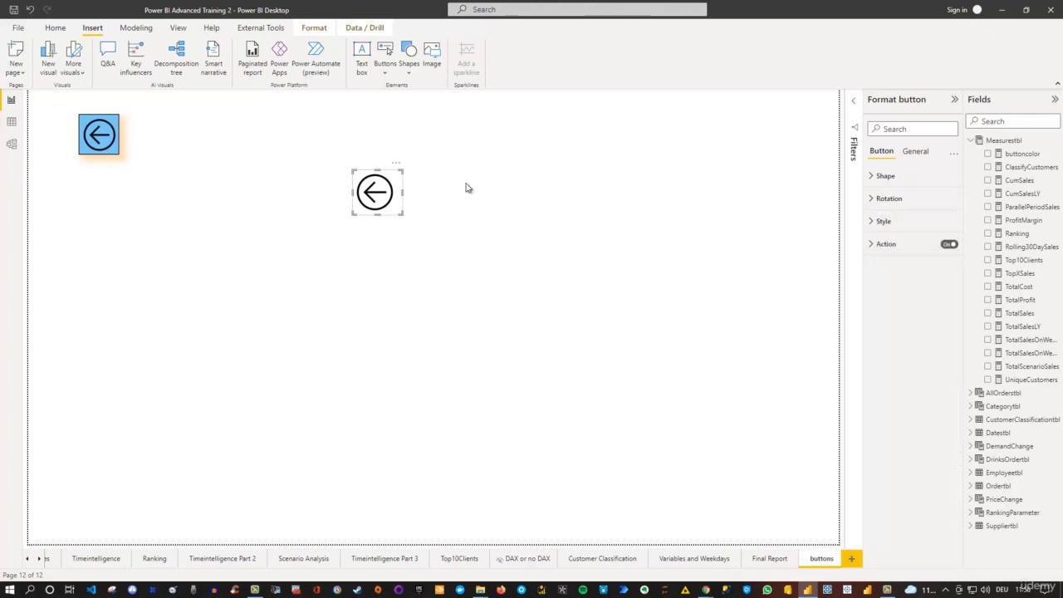
click(385, 237)
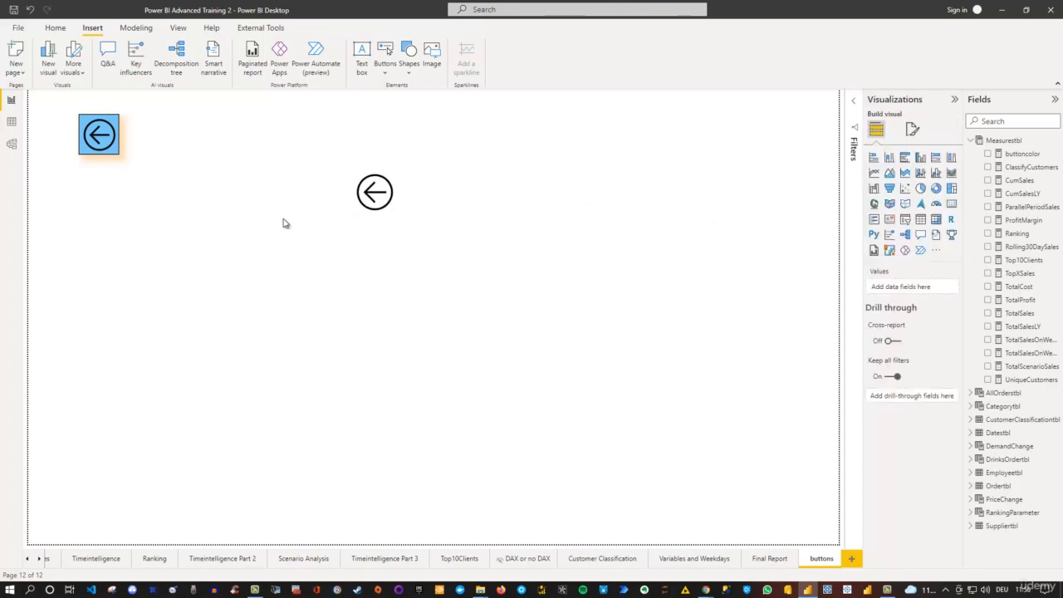
Insert a Left arrow button and move it below and to the left of the second Back button
click(381, 73)
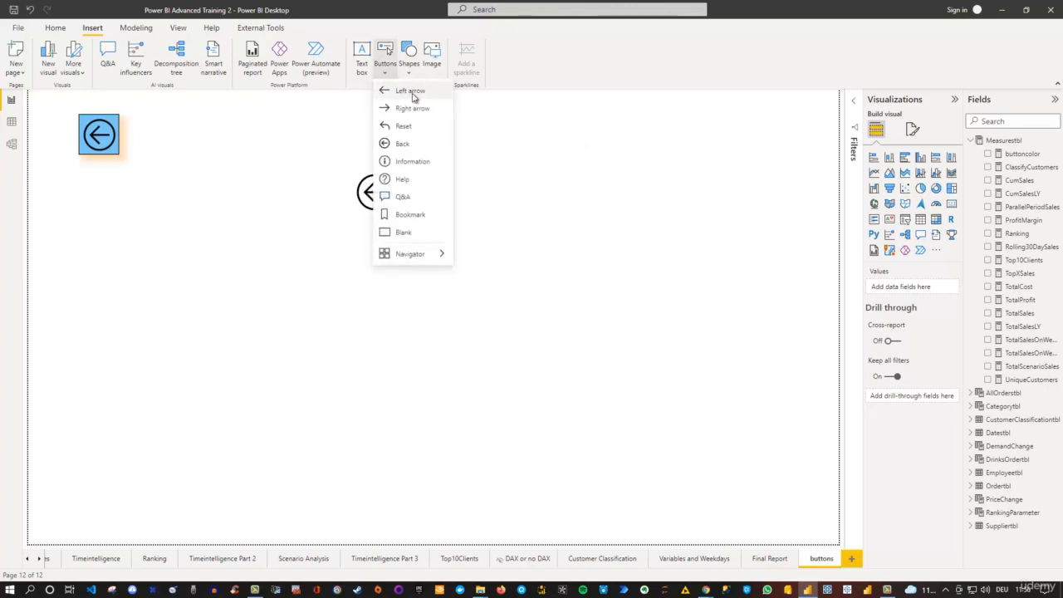
click(413, 93)
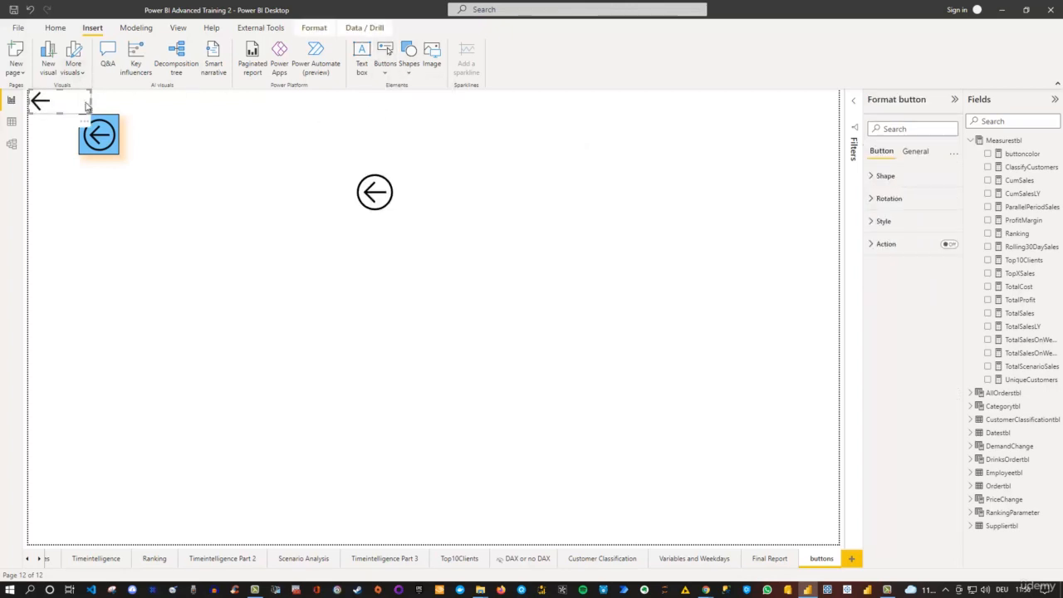
drag(87, 108, 257, 324)
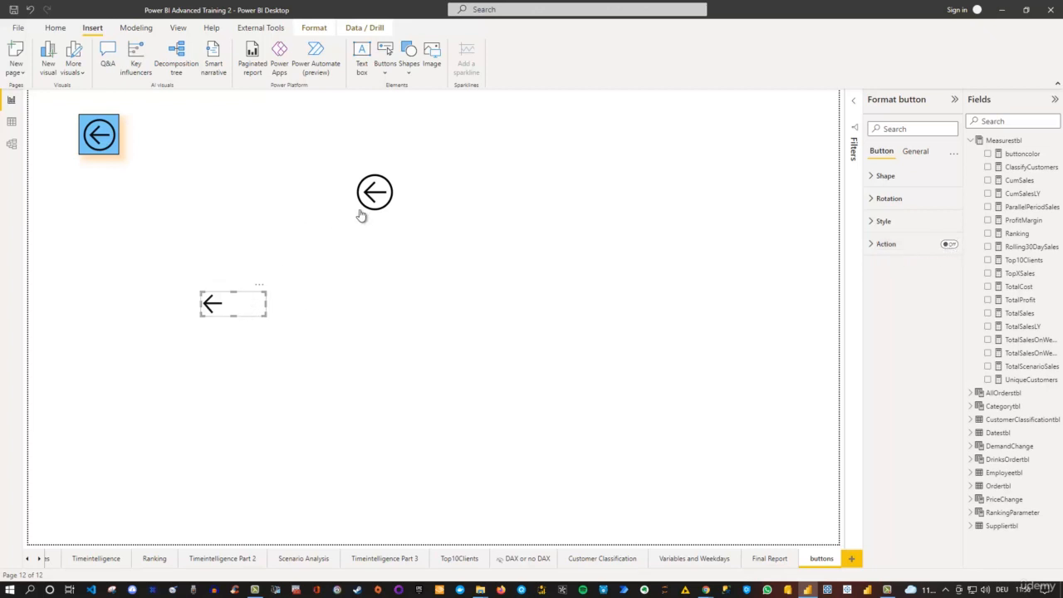
Review the action types available for the second Back button, and turn on the left arrow button's action
click(396, 212)
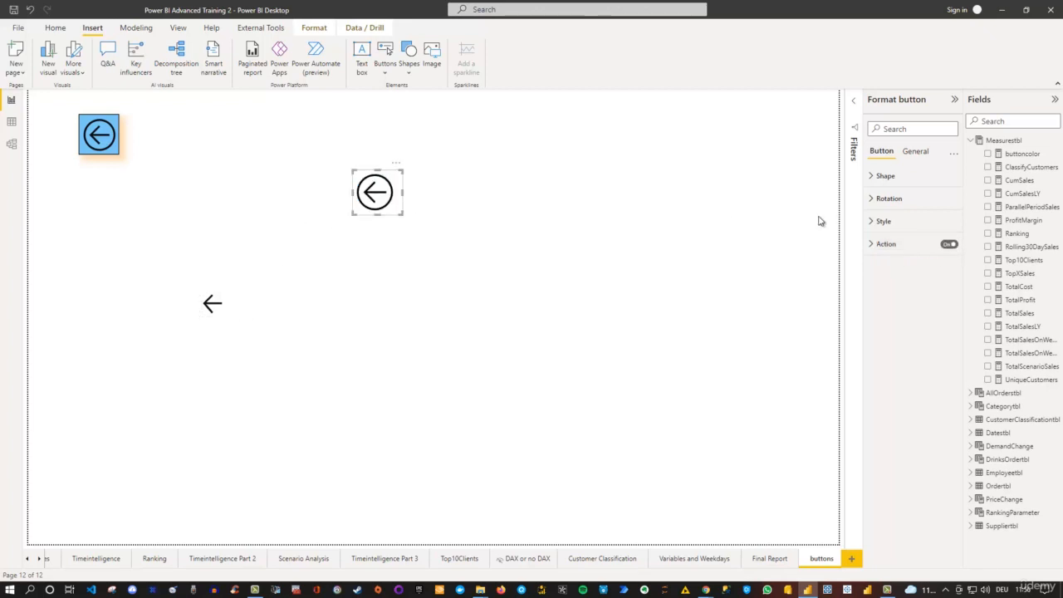
click(876, 244)
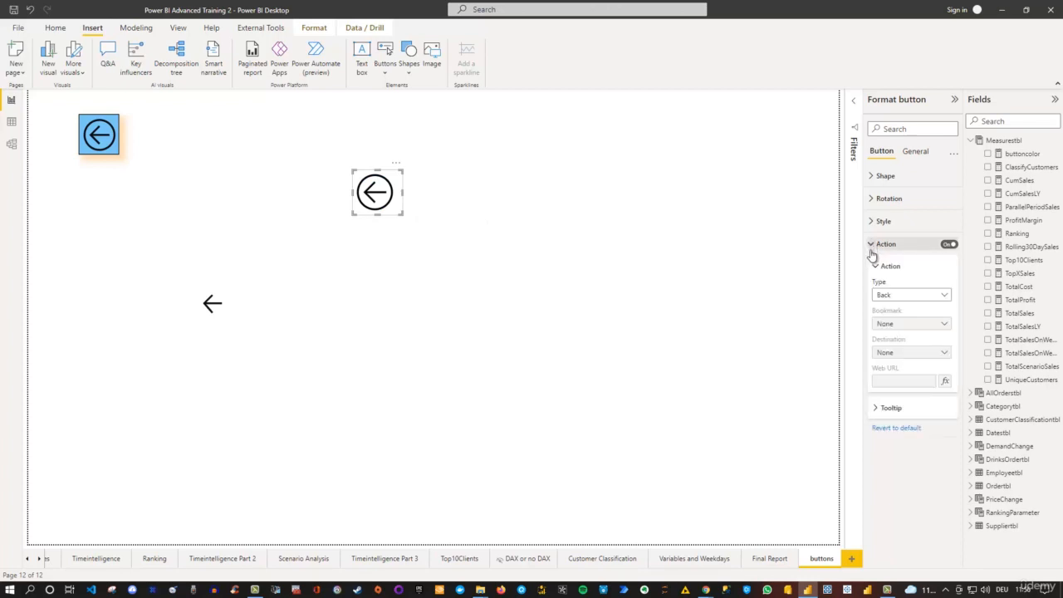
click(905, 296)
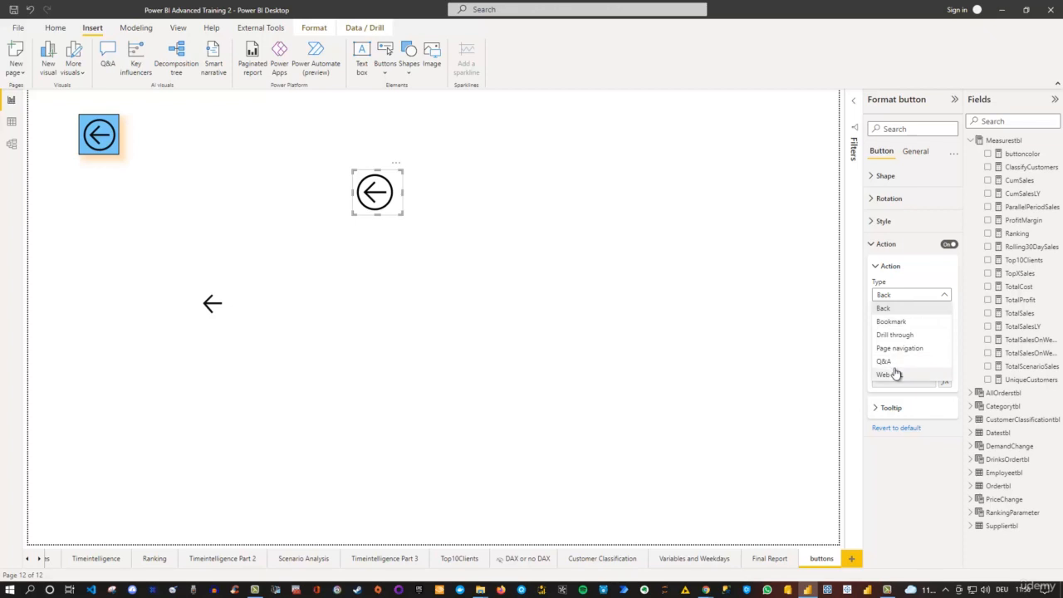
click(270, 330)
click(233, 307)
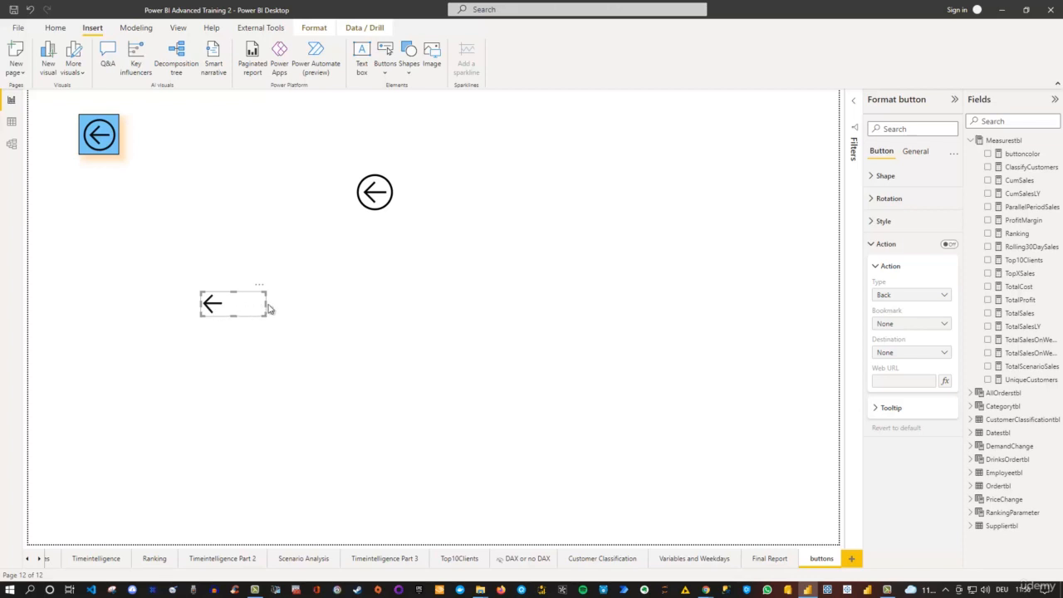
click(950, 244)
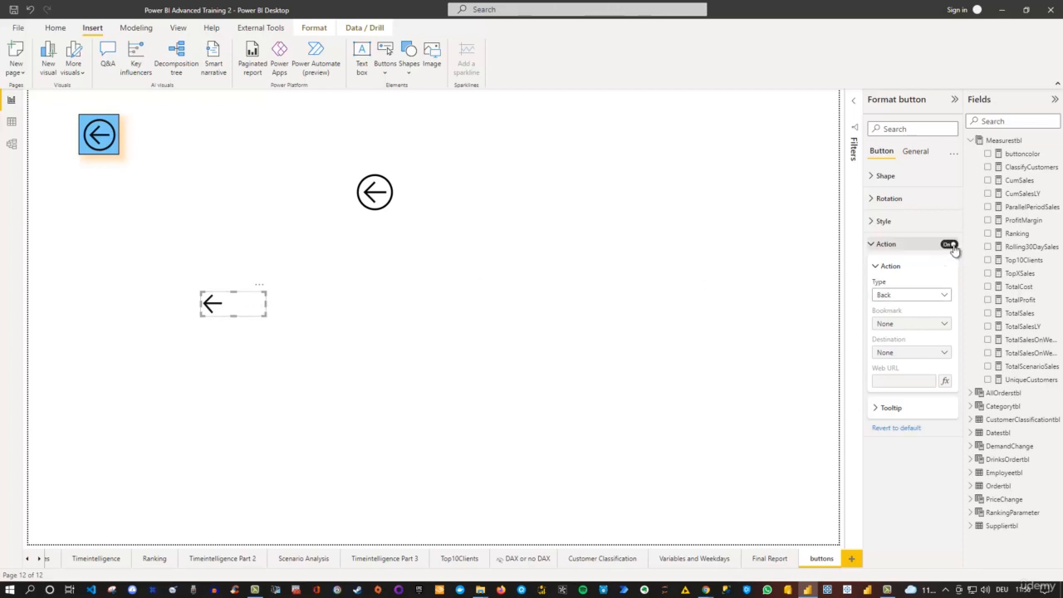
Look over the left arrow button's action types, keeping Back, and view the button types available for insertion
click(900, 296)
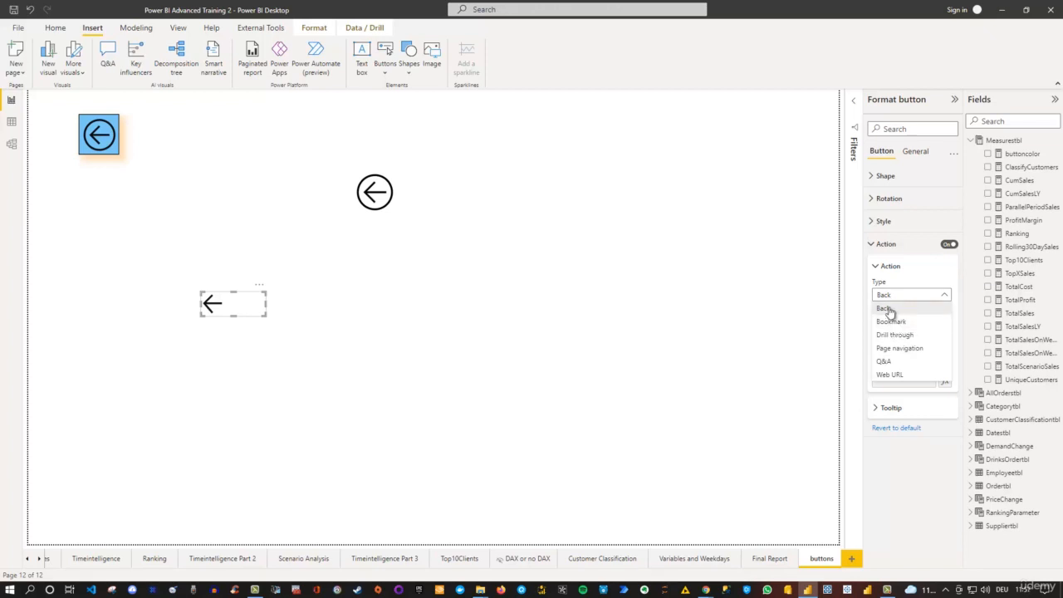
click(889, 309)
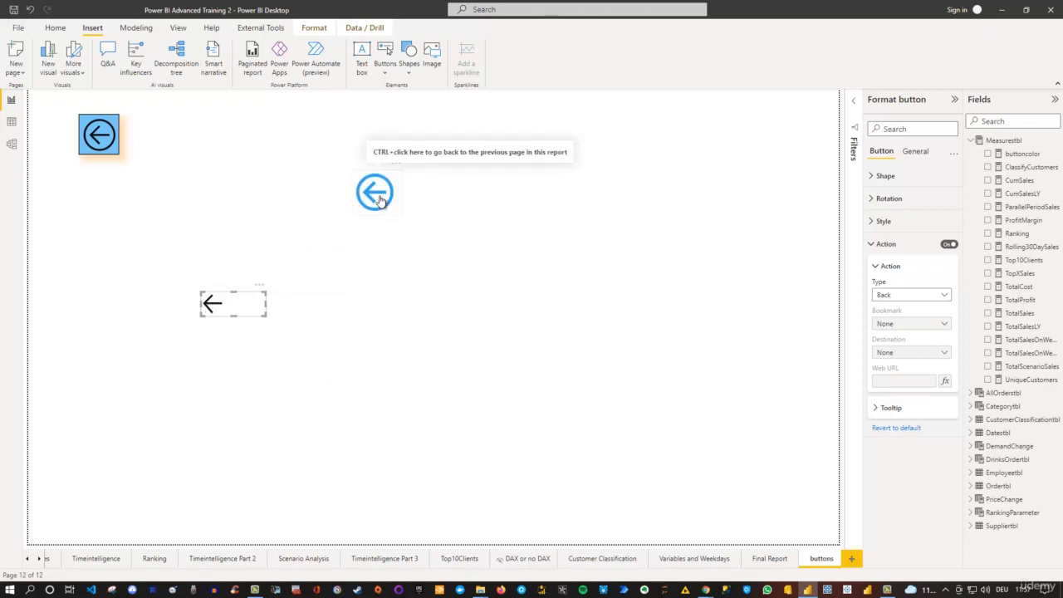
click(386, 74)
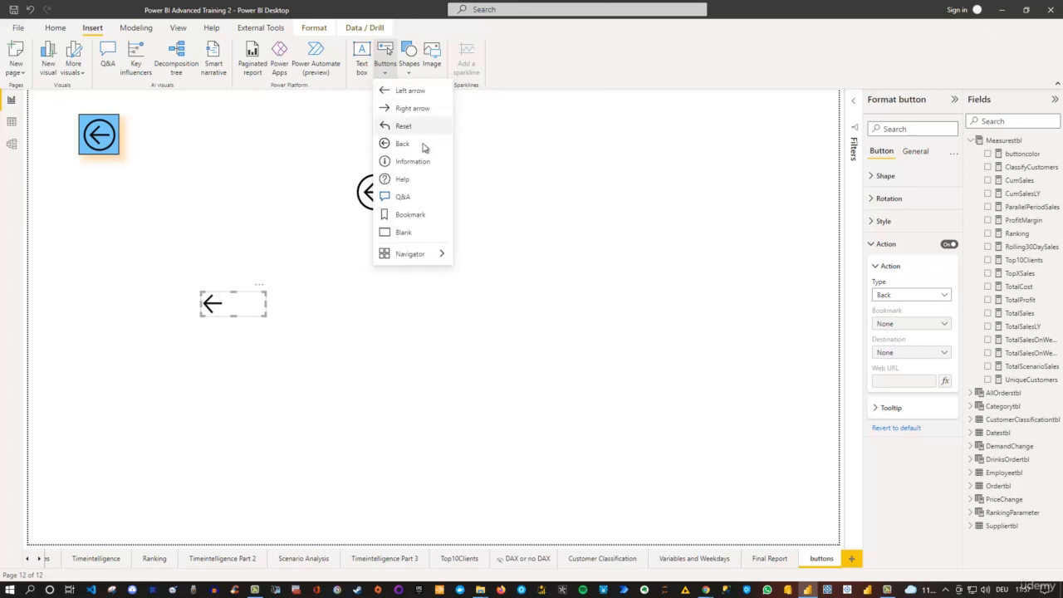
click(726, 240)
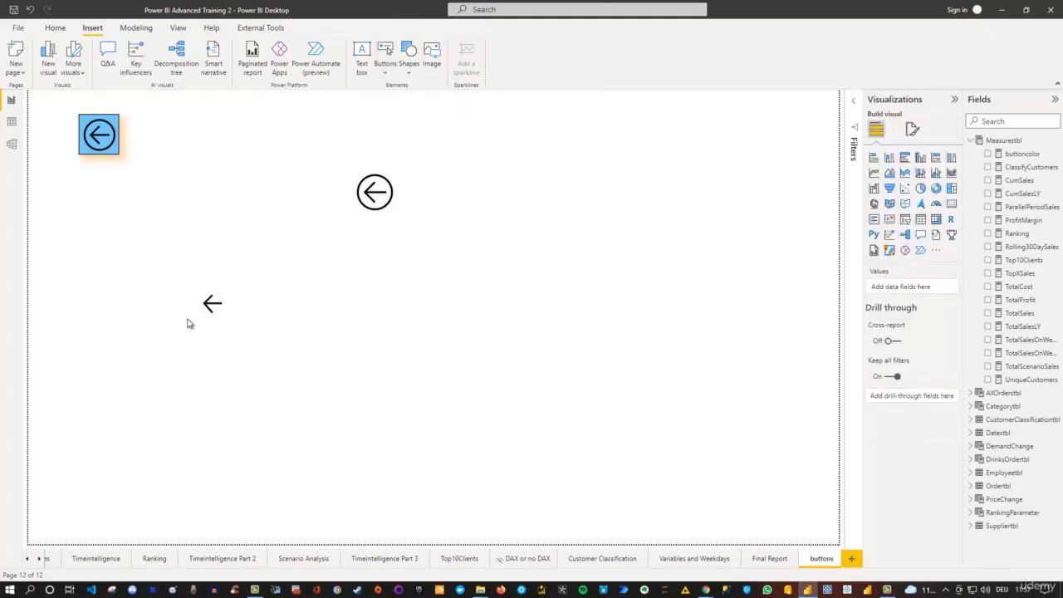
Set the left arrow button's action type to Page navigation with Top10Clients as the destination
click(232, 305)
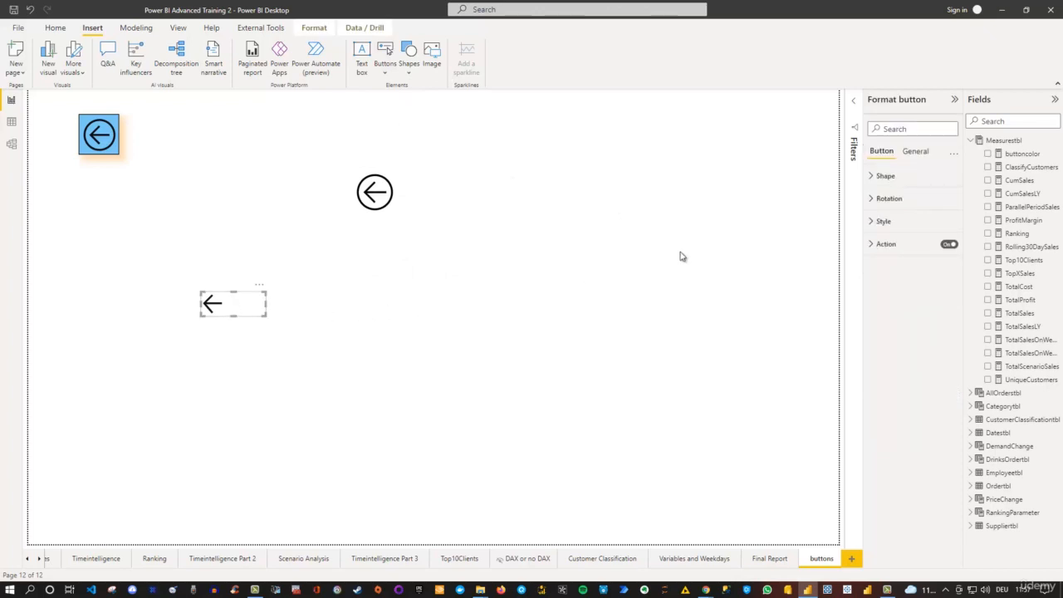
click(868, 246)
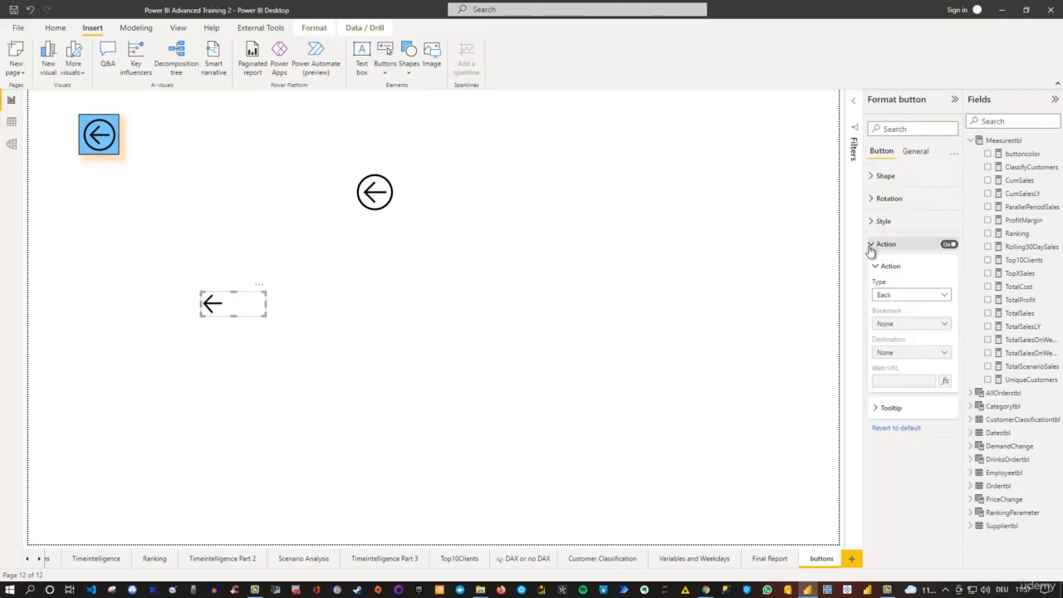
click(911, 299)
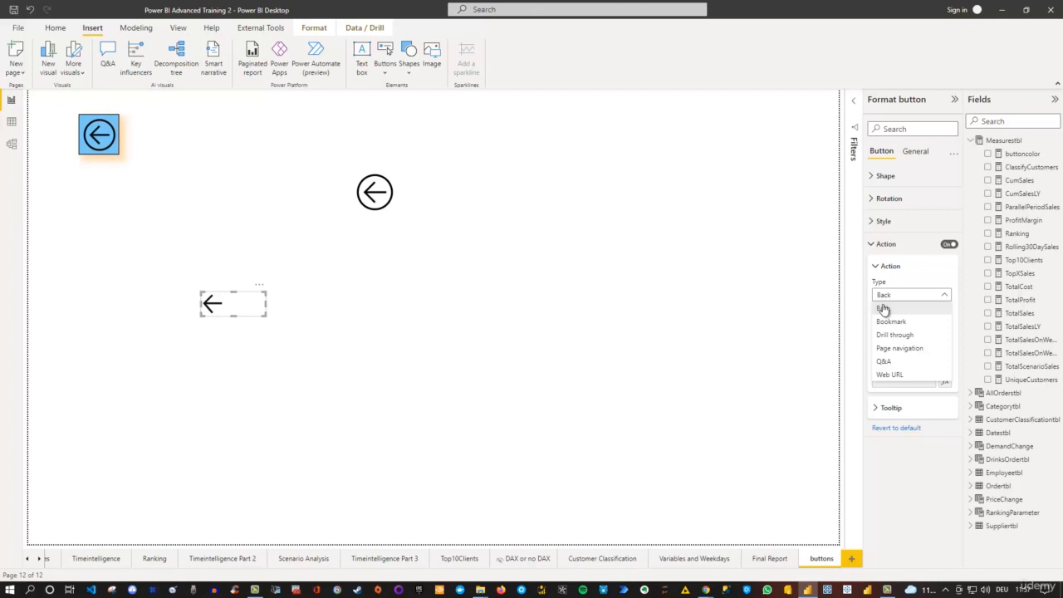
click(900, 351)
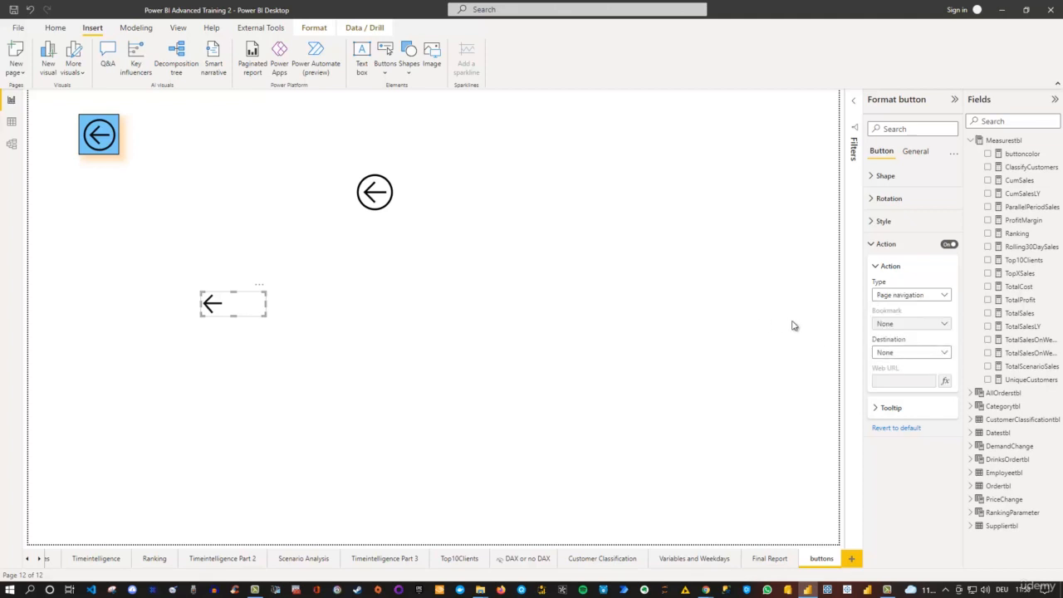
click(890, 353)
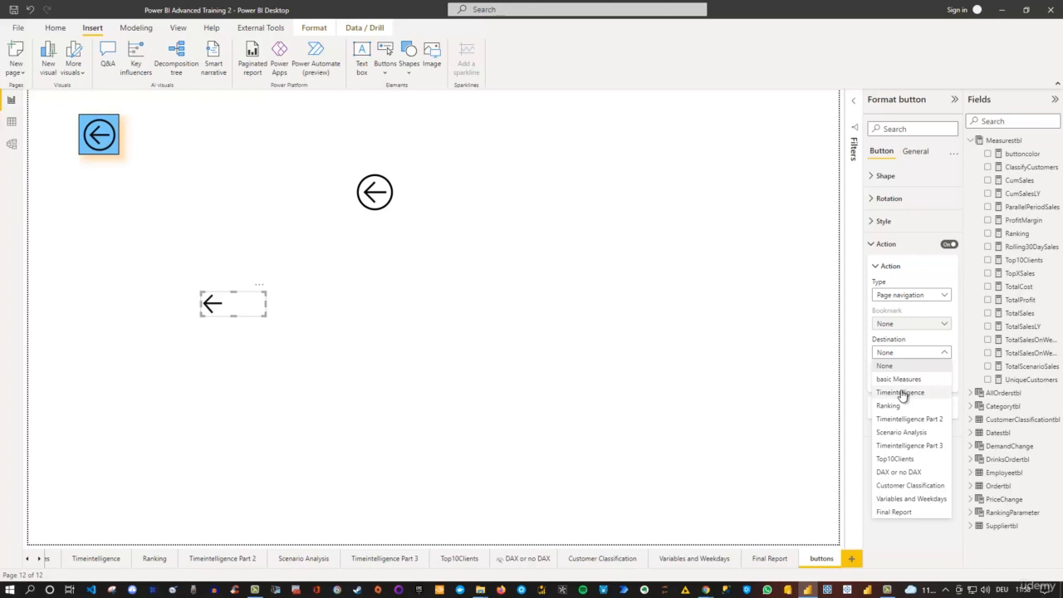
click(908, 462)
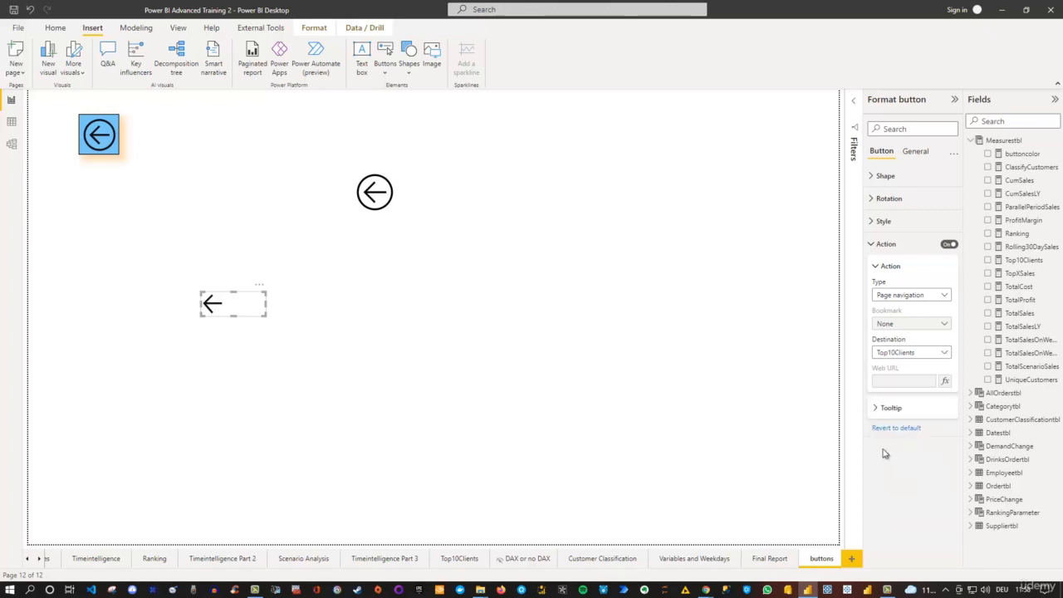
Test the left arrow button's page navigation and return to the buttons page
click(351, 319)
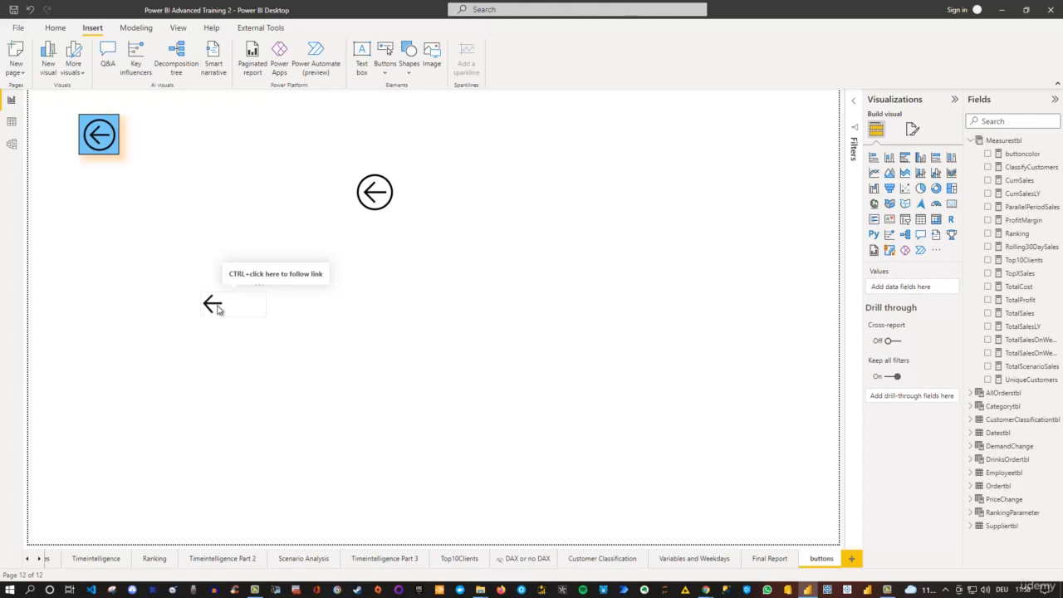
ctrl+click(215, 309)
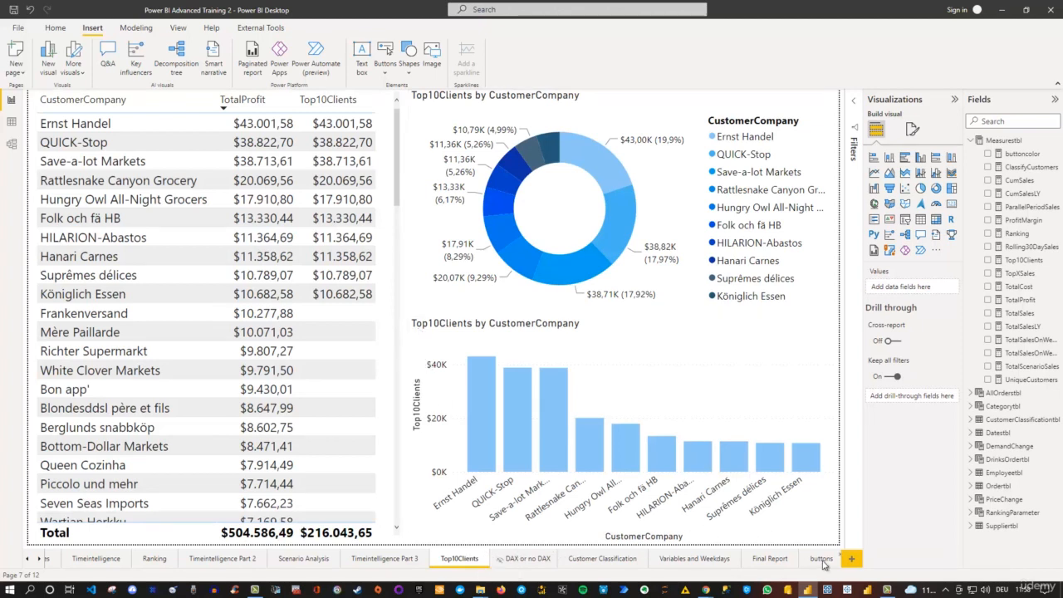
click(822, 558)
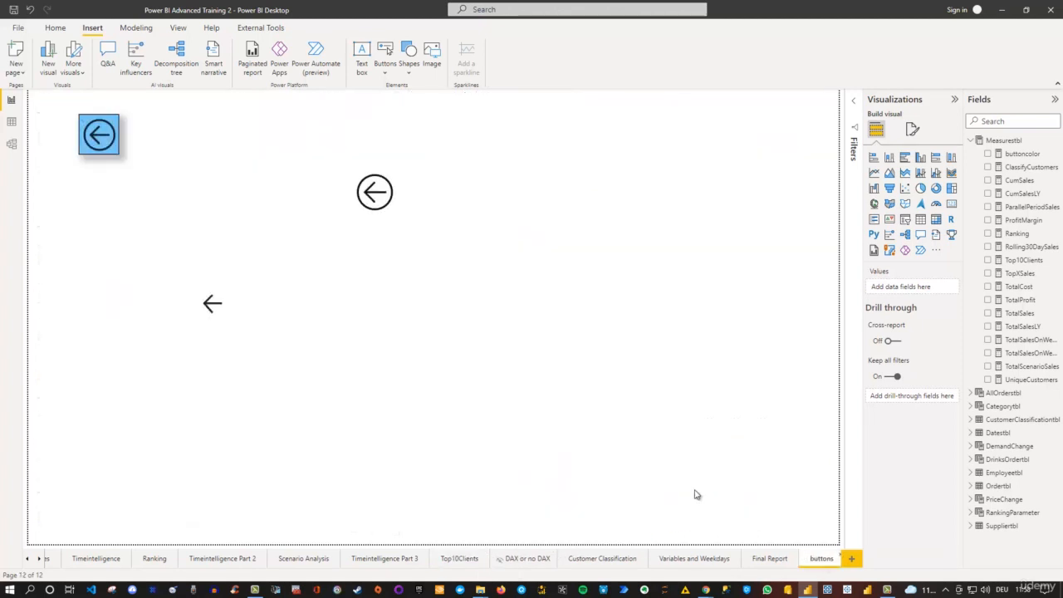
Change the left arrow button's action type to Web URL
click(223, 305)
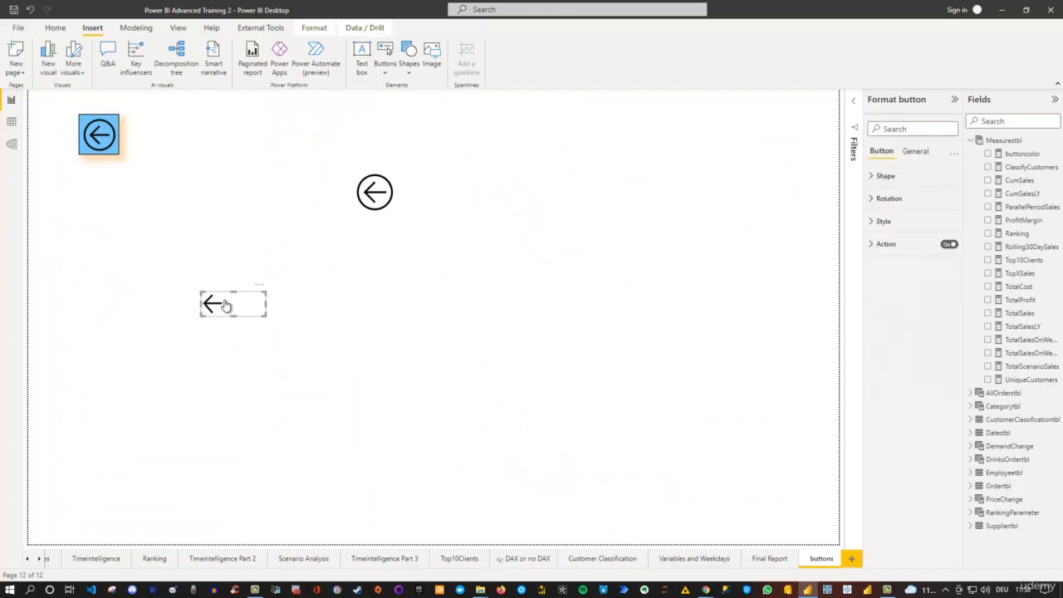
click(871, 246)
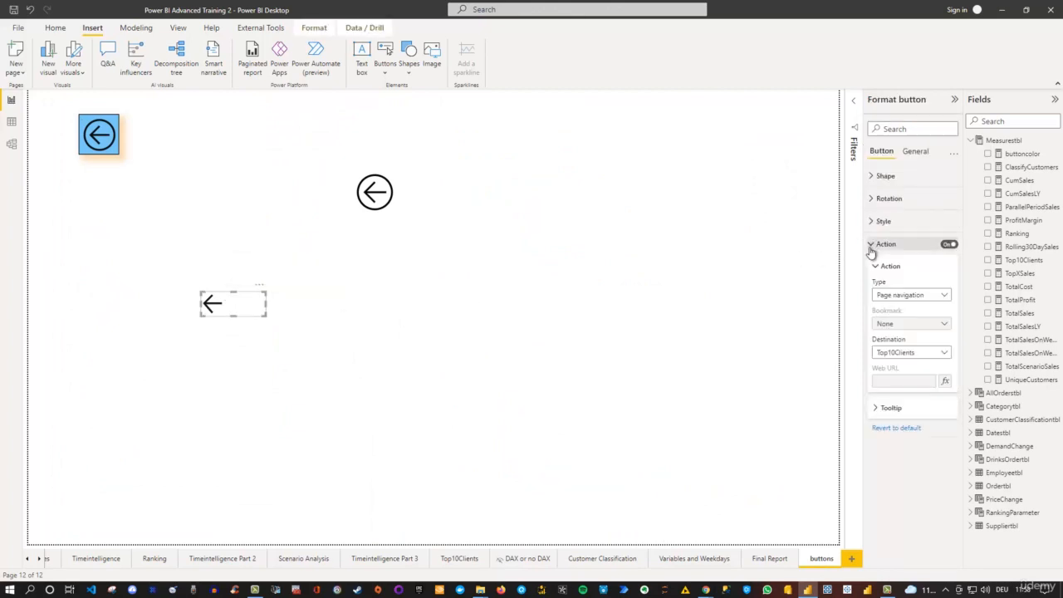
click(897, 297)
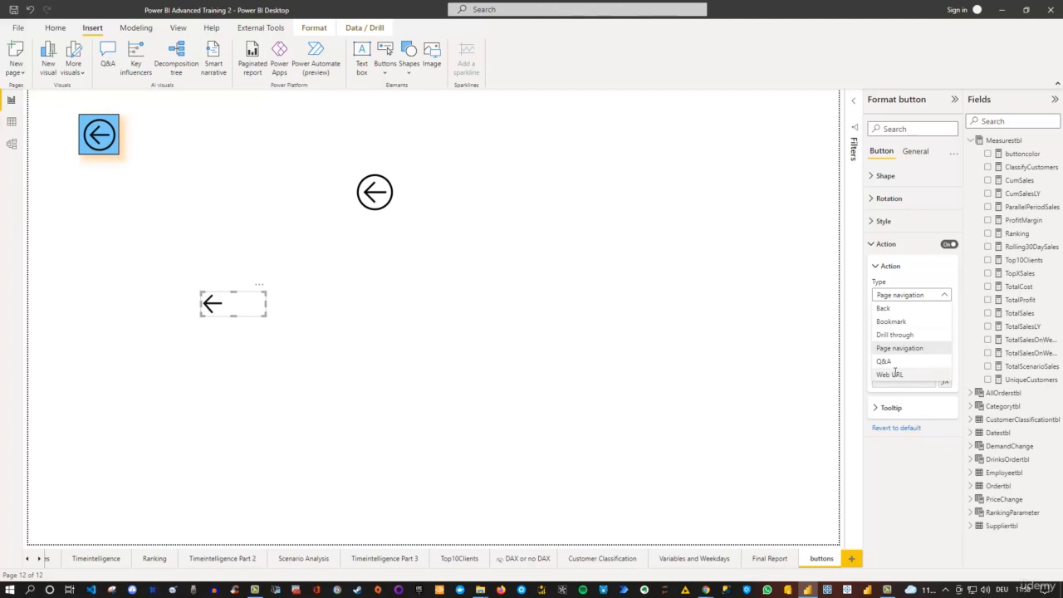
click(891, 373)
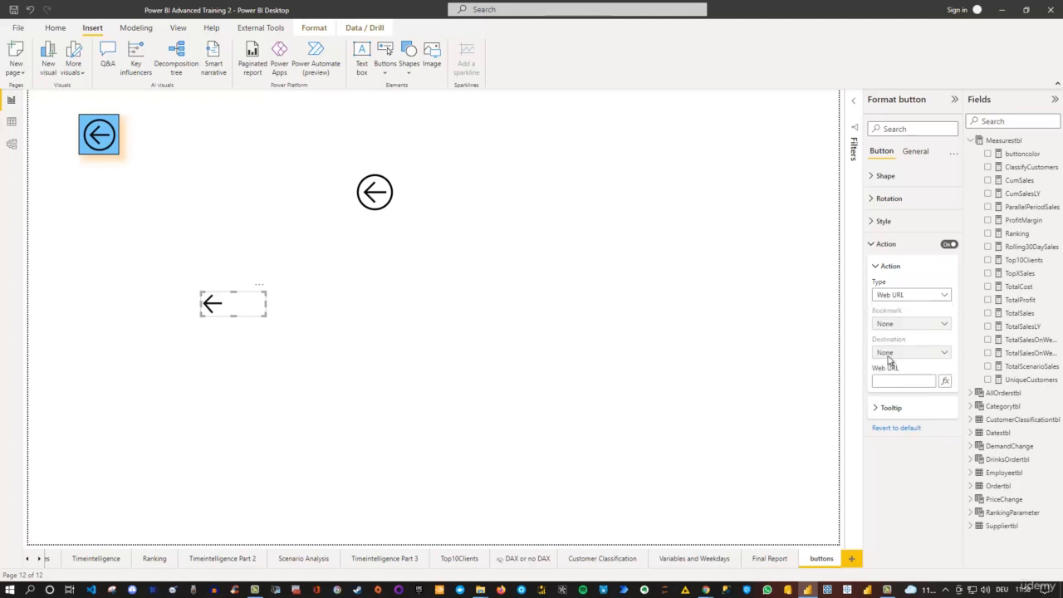
Examine the conditional formatting options for the left arrow button's web URL and close them without choosing a field
click(898, 380)
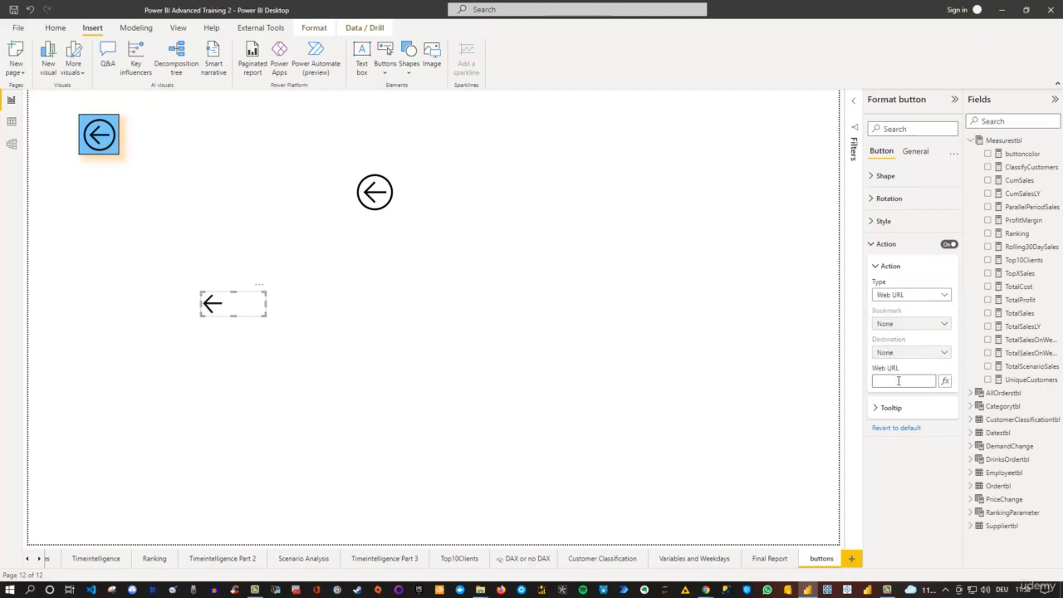
click(946, 381)
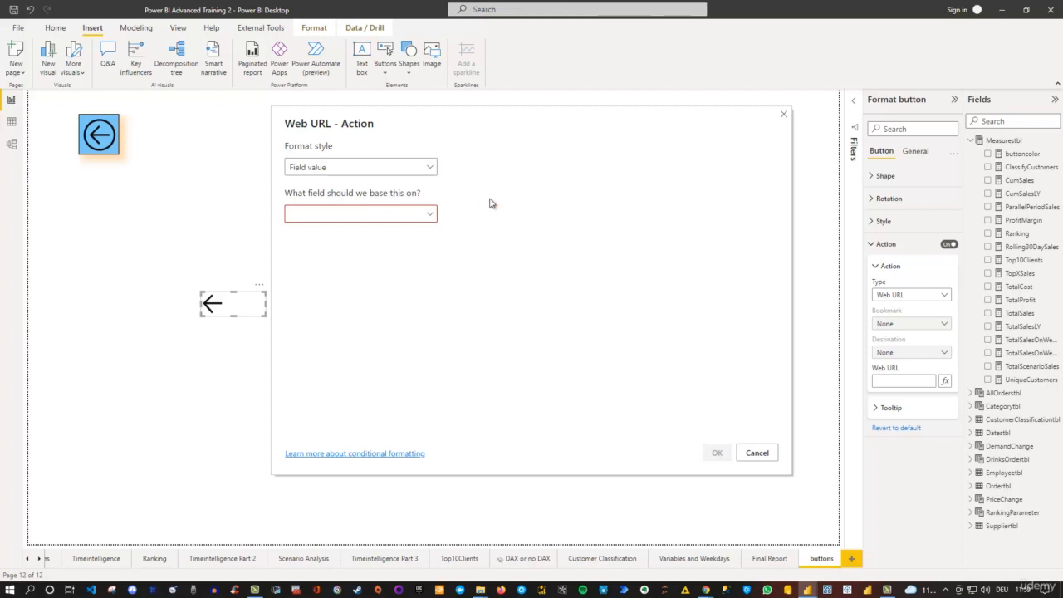
click(784, 116)
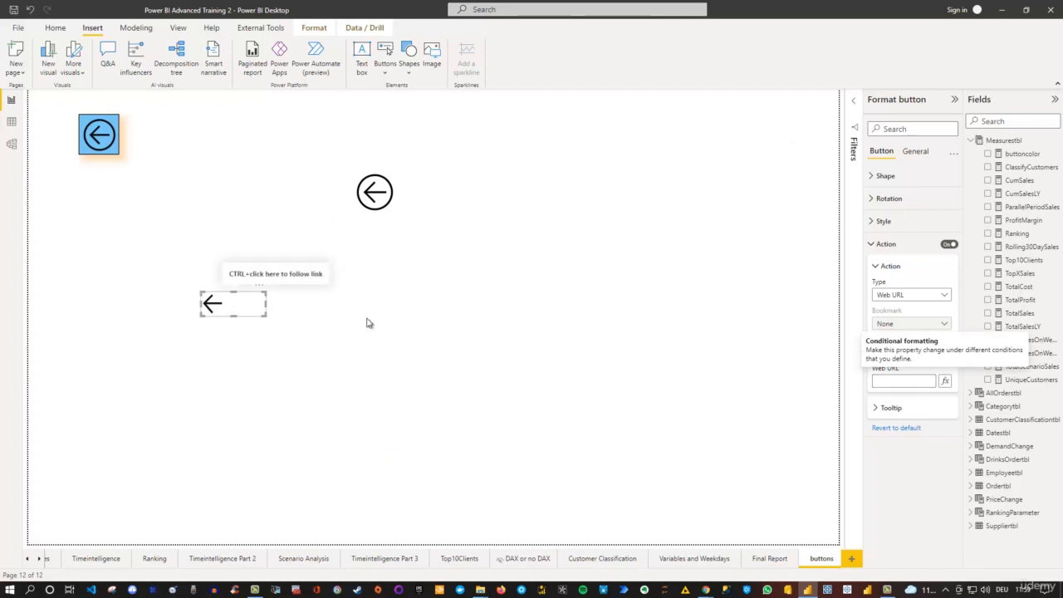
click(383, 365)
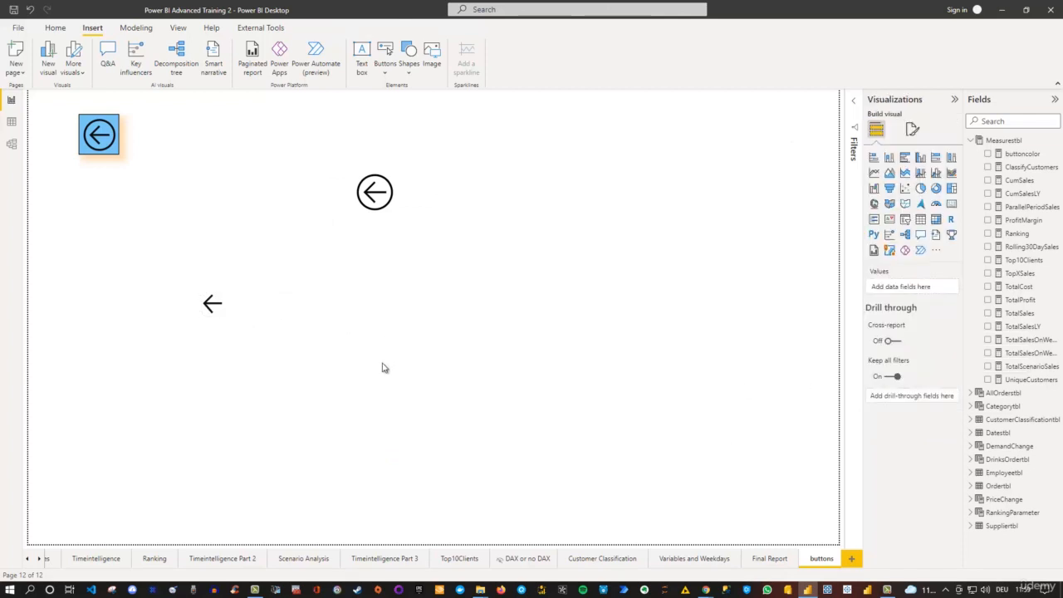
Insert a Help button and move it to the upper-right corner of the report page
click(234, 309)
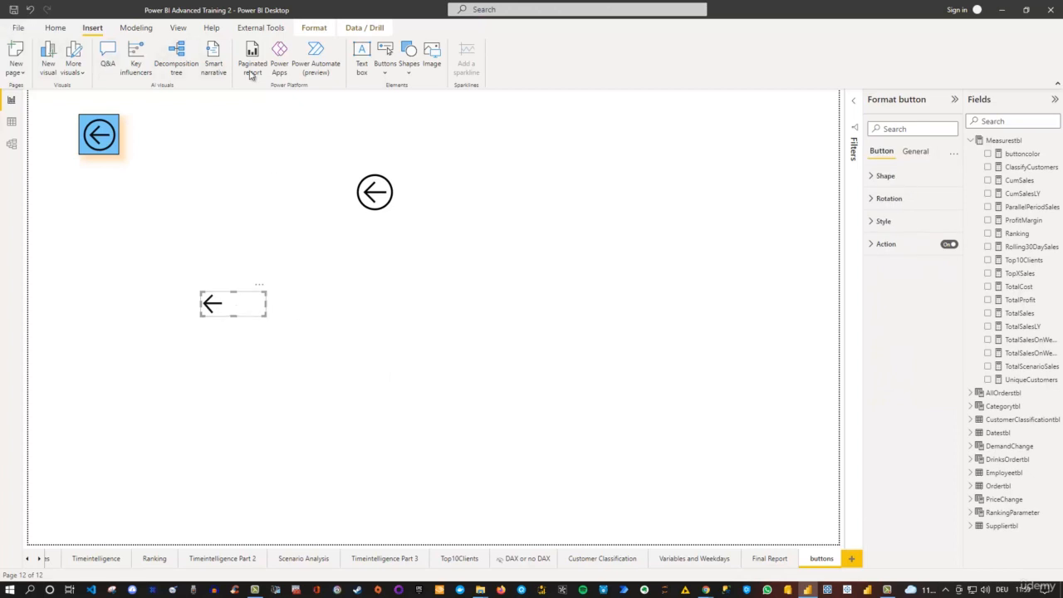
click(385, 74)
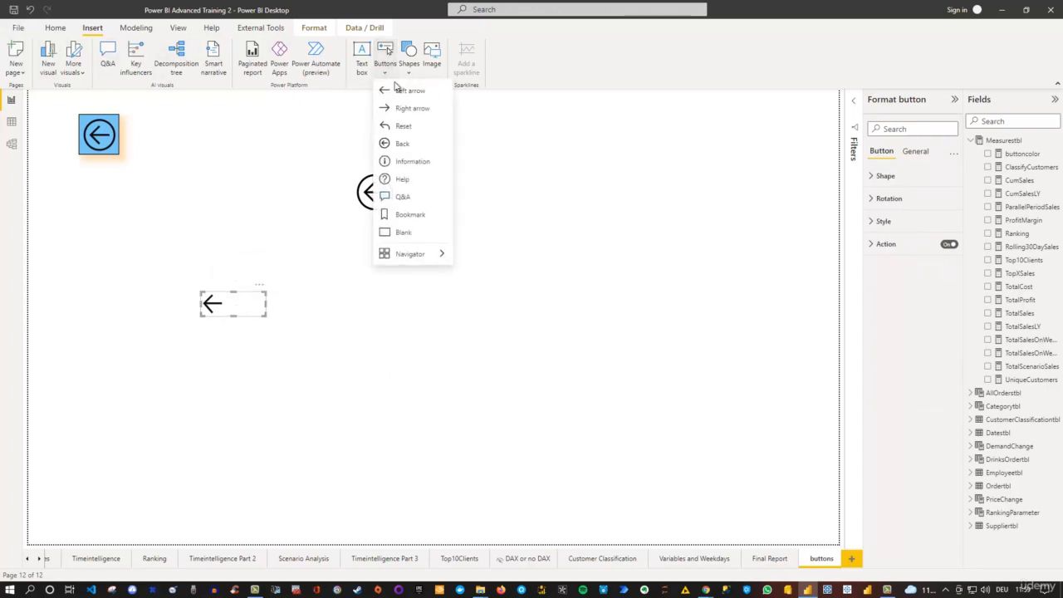
click(404, 184)
drag(85, 111, 832, 124)
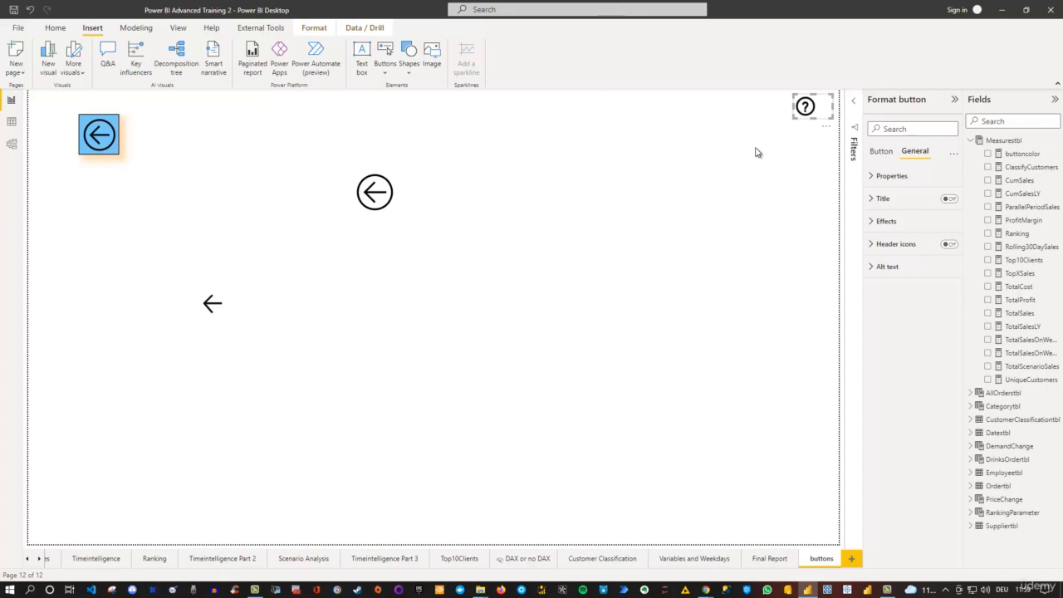
click(701, 179)
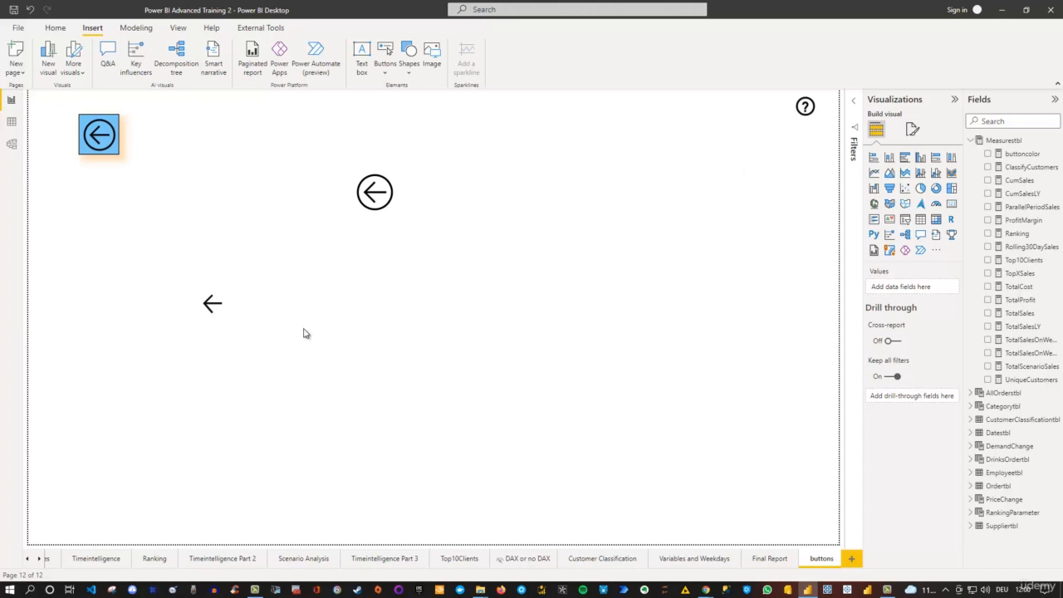
Insert a page navigator on the buttons page
click(217, 303)
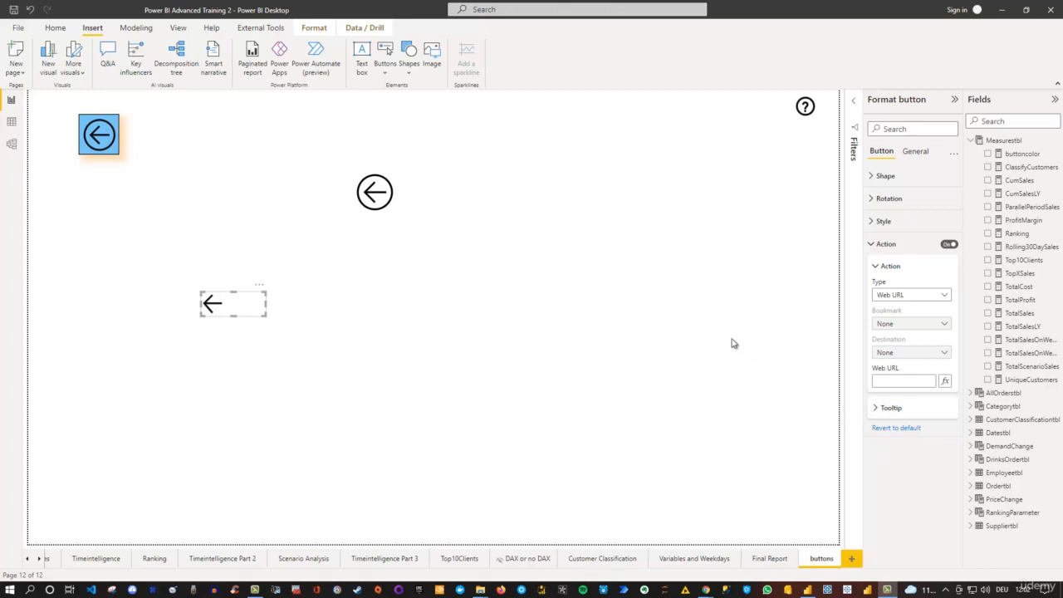
click(386, 68)
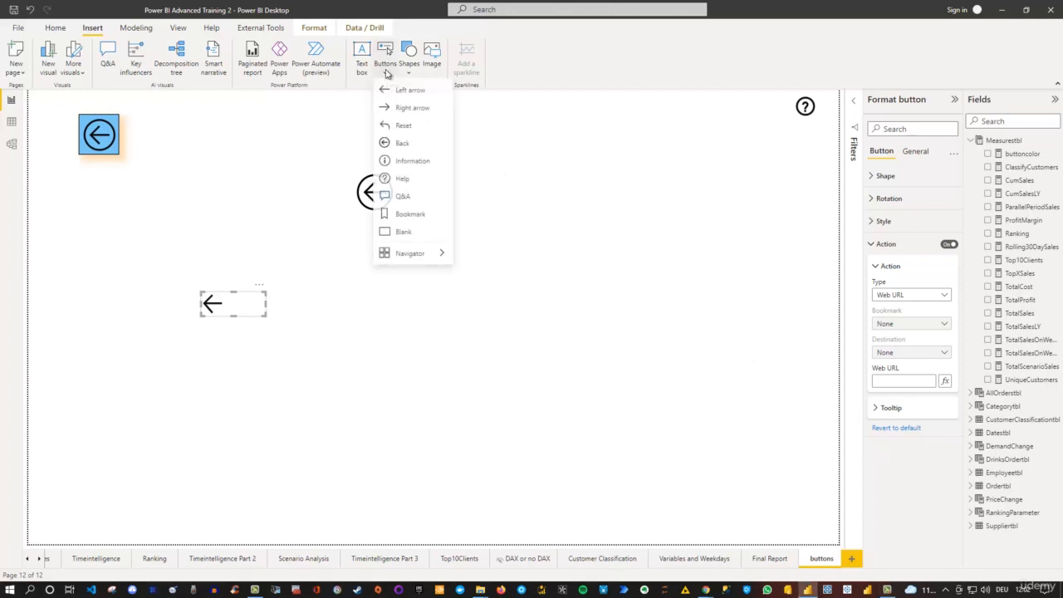
mouse_move(422, 257)
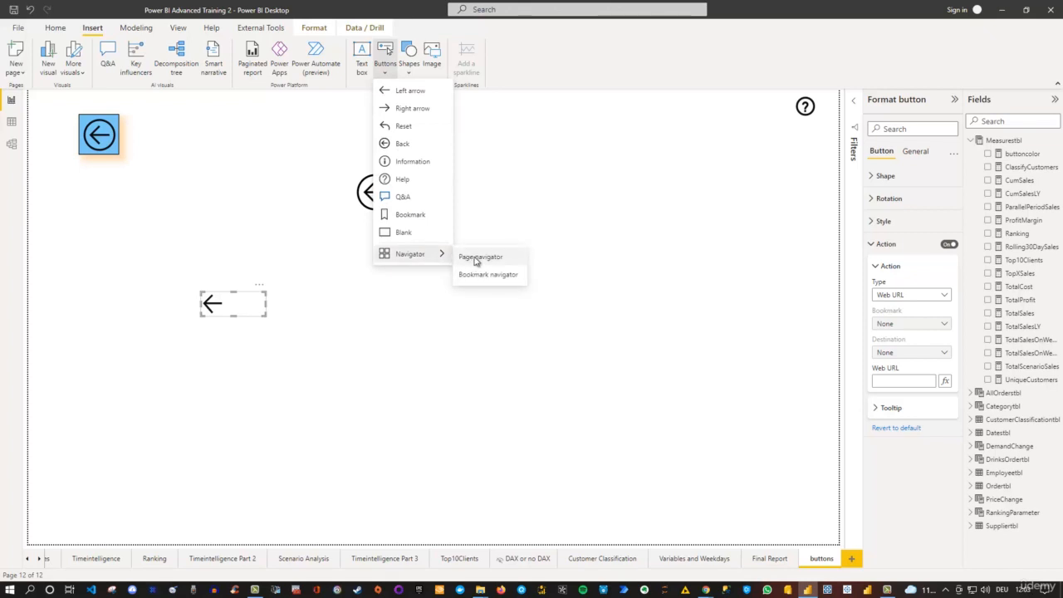
click(481, 260)
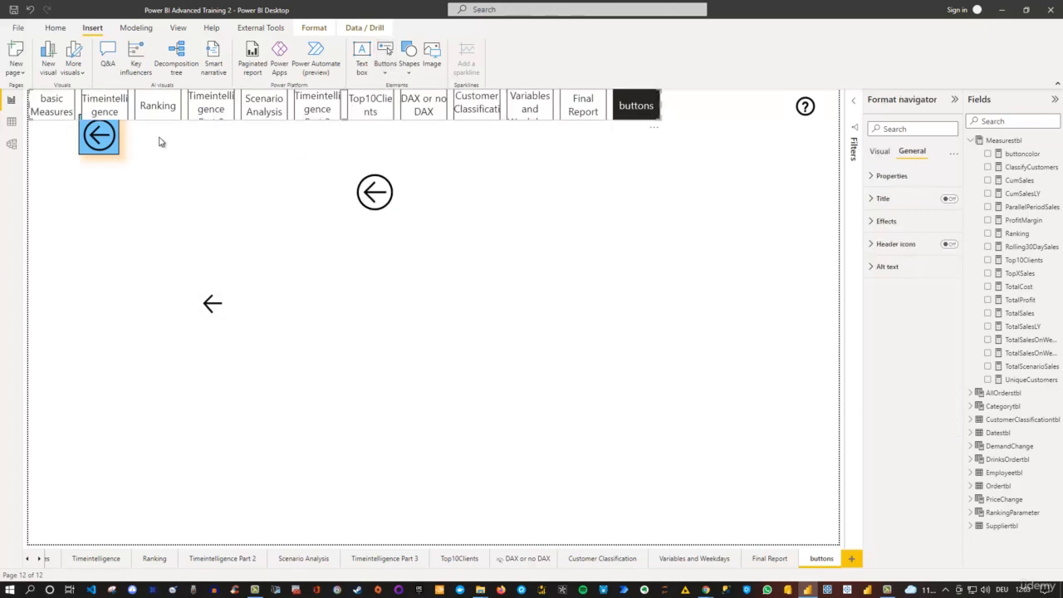
Move the blue Back button, the Help button and the left arrow button to the middle of the page, clear of the page navigator
click(110, 137)
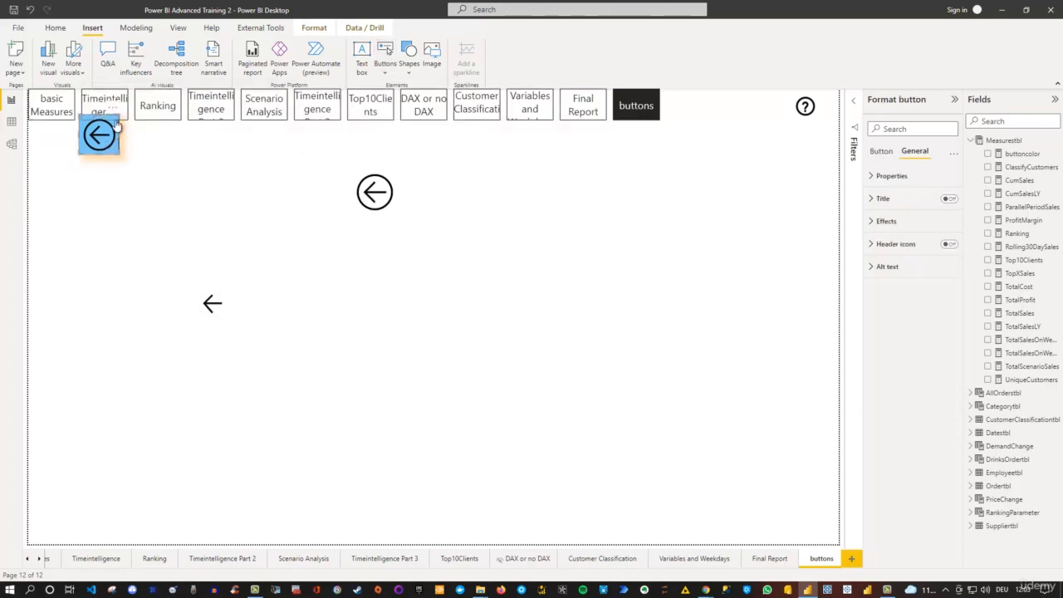
drag(117, 155, 92, 316)
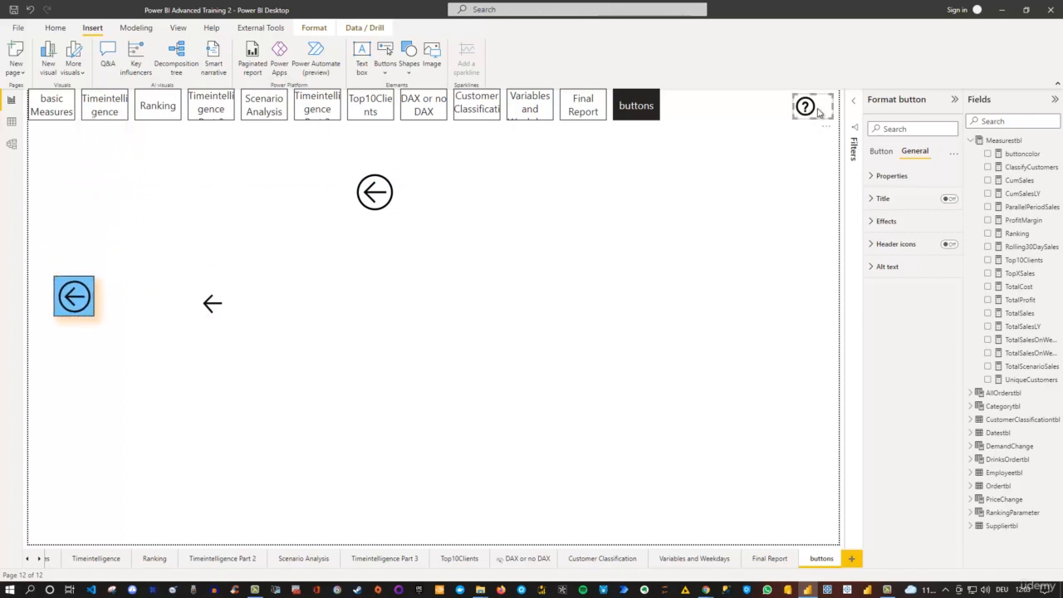
drag(809, 115, 635, 277)
drag(74, 297, 417, 304)
drag(253, 292, 506, 212)
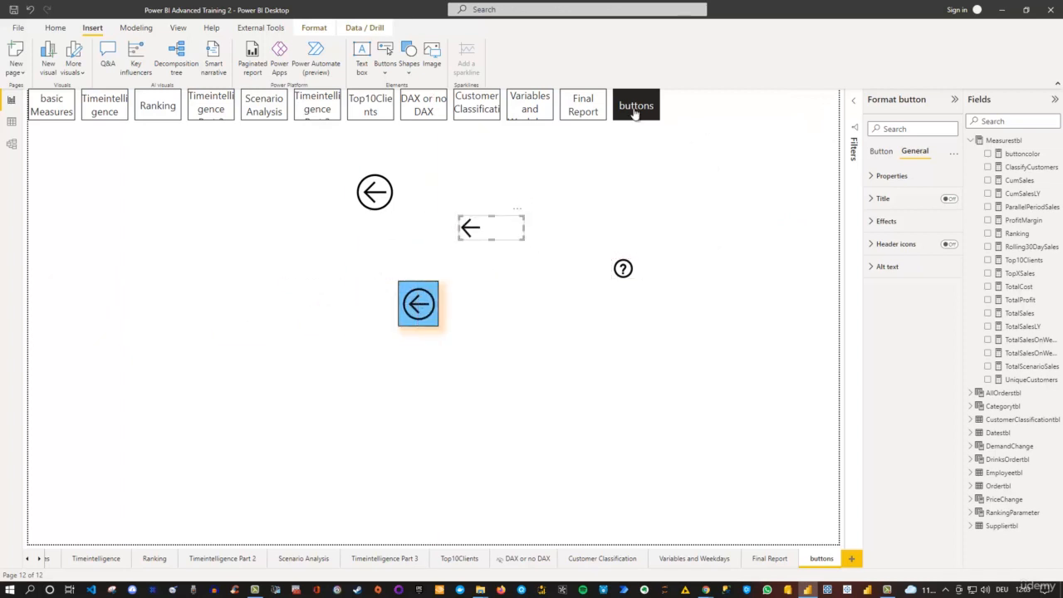
Enlarge the page navigator so its buttons span nearly the full width of the report page
right_click(652, 131)
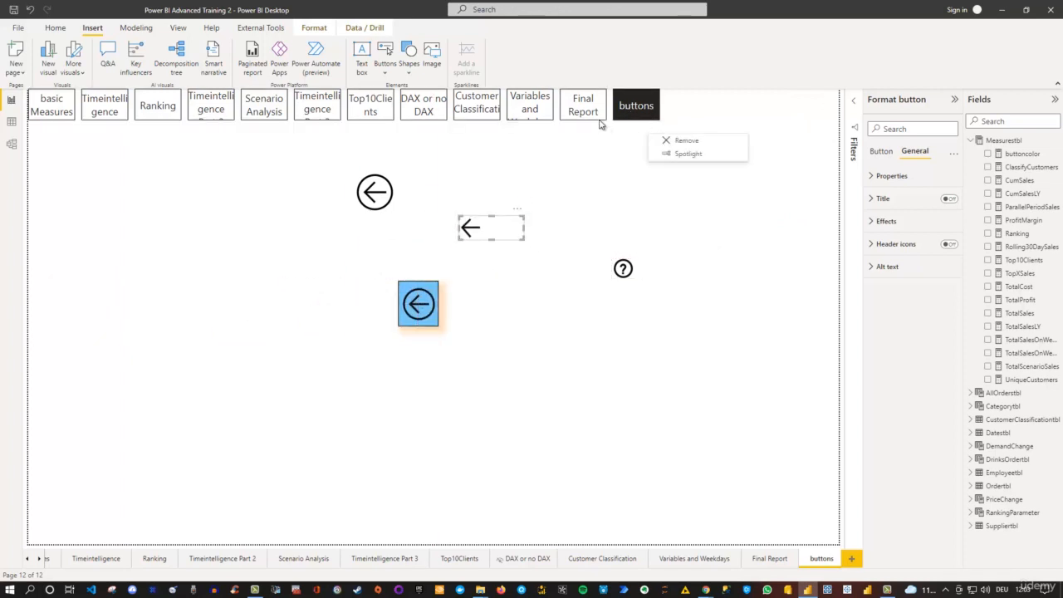
click(555, 102)
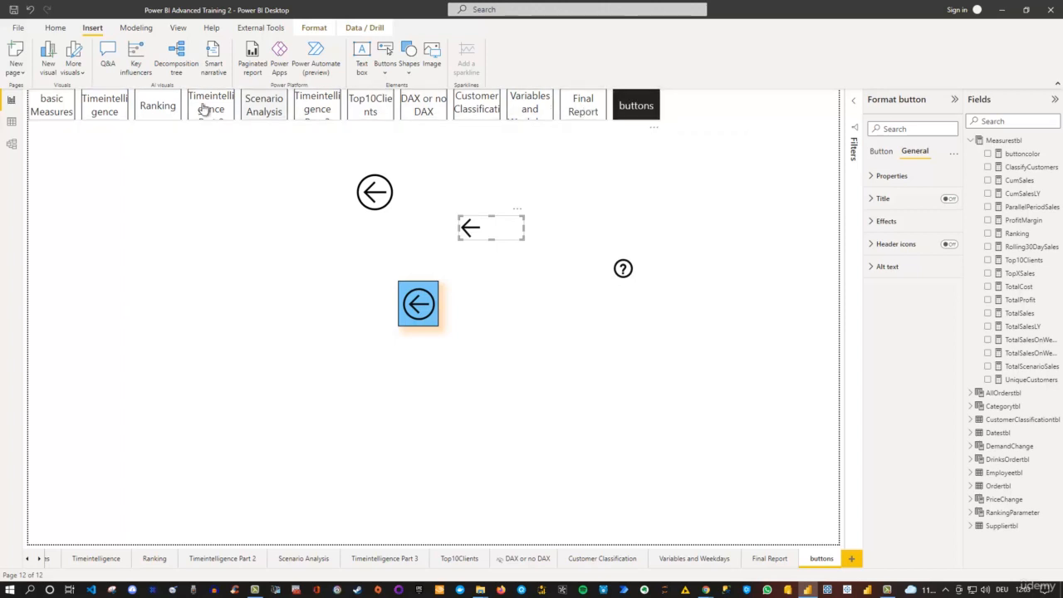
click(654, 109)
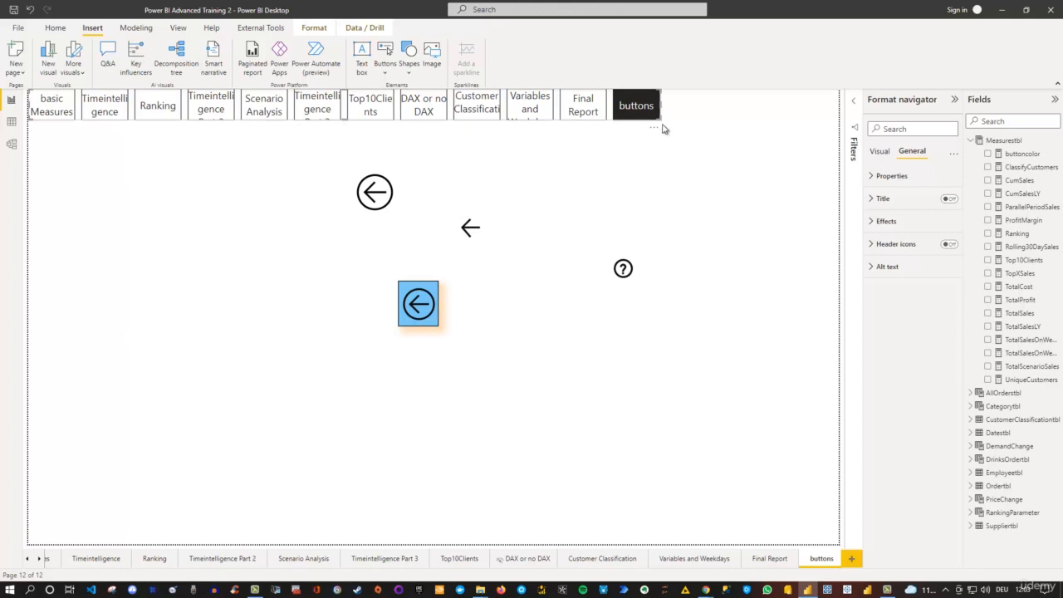
drag(661, 122, 830, 153)
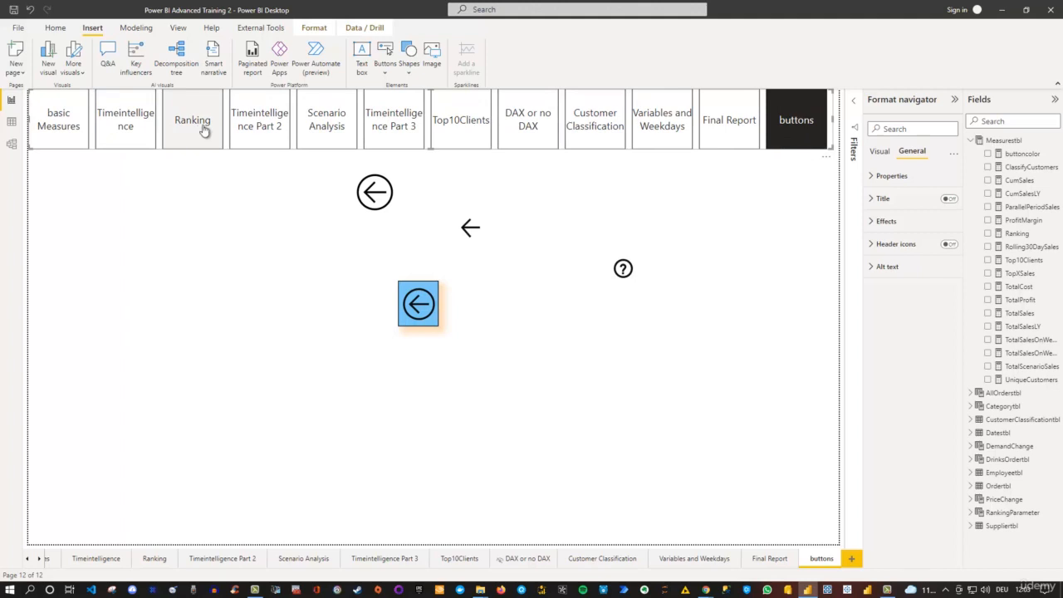
Test the page navigator by going to the Top10Clients page, return to the buttons page and review the available navigator types
ctrl+click(463, 124)
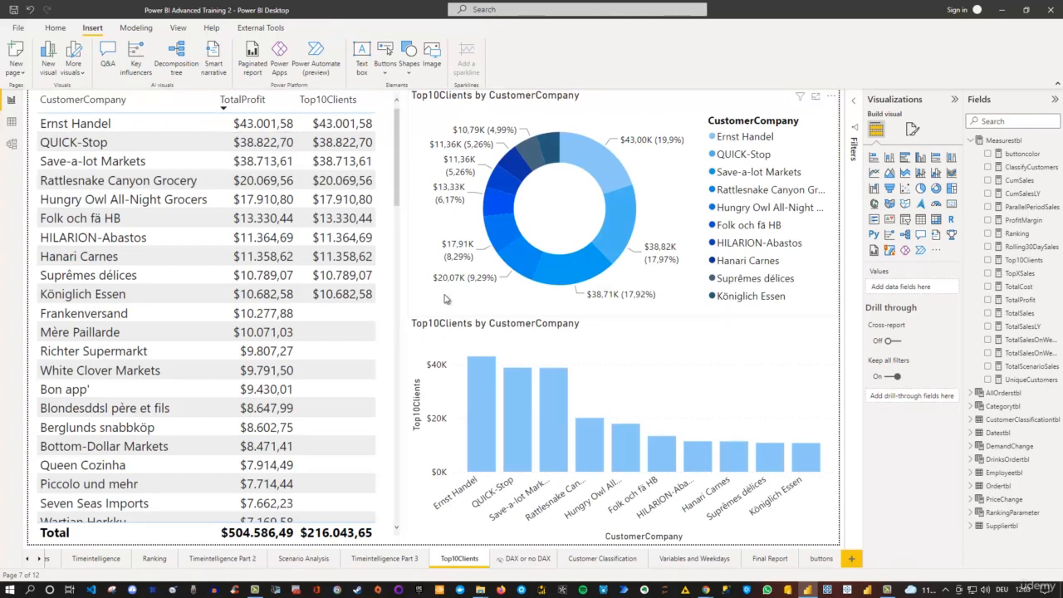
click(825, 563)
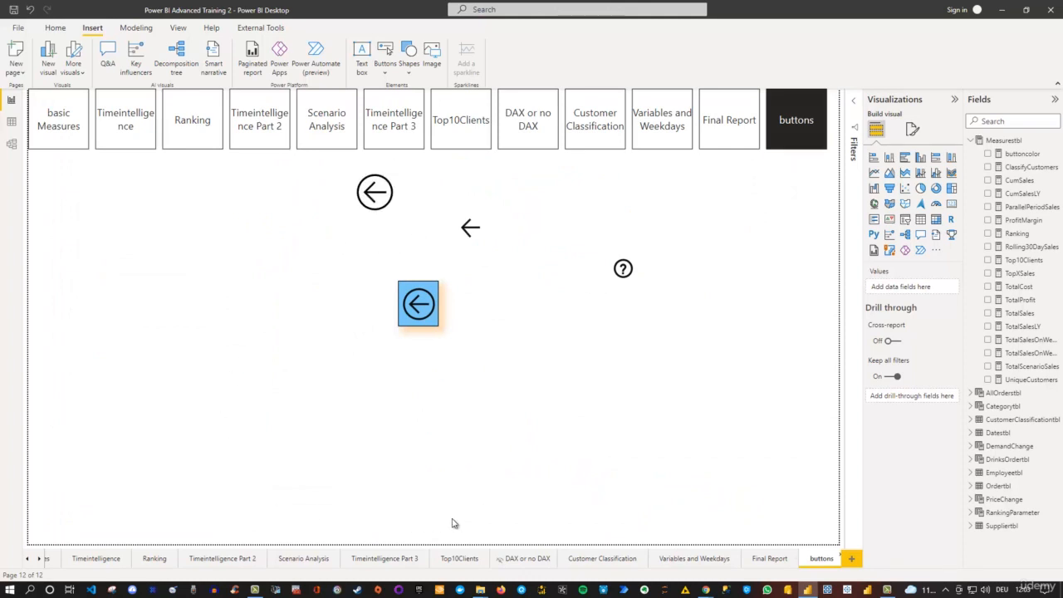
click(392, 78)
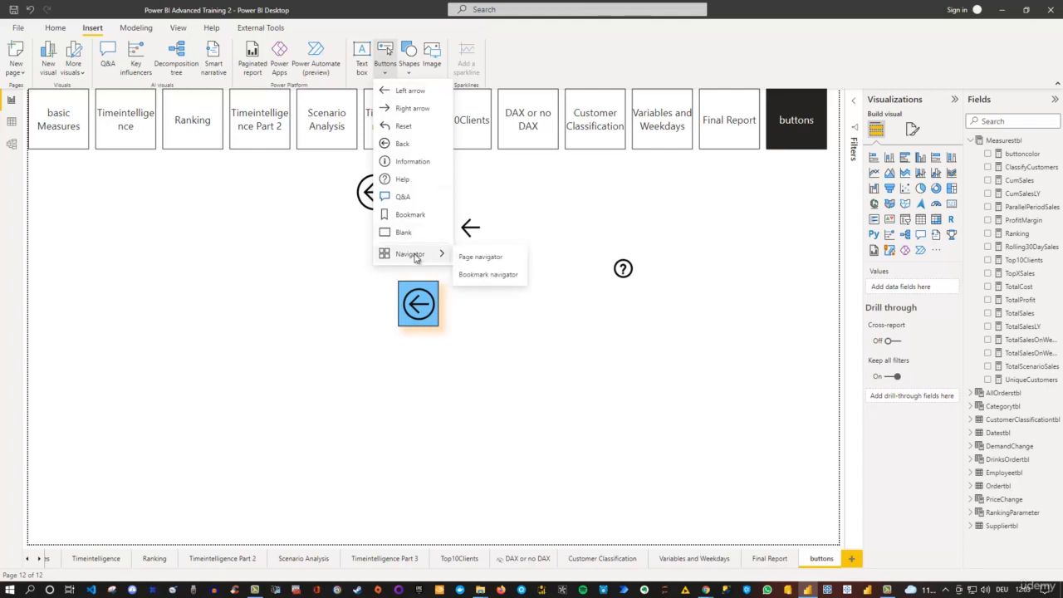
click(619, 185)
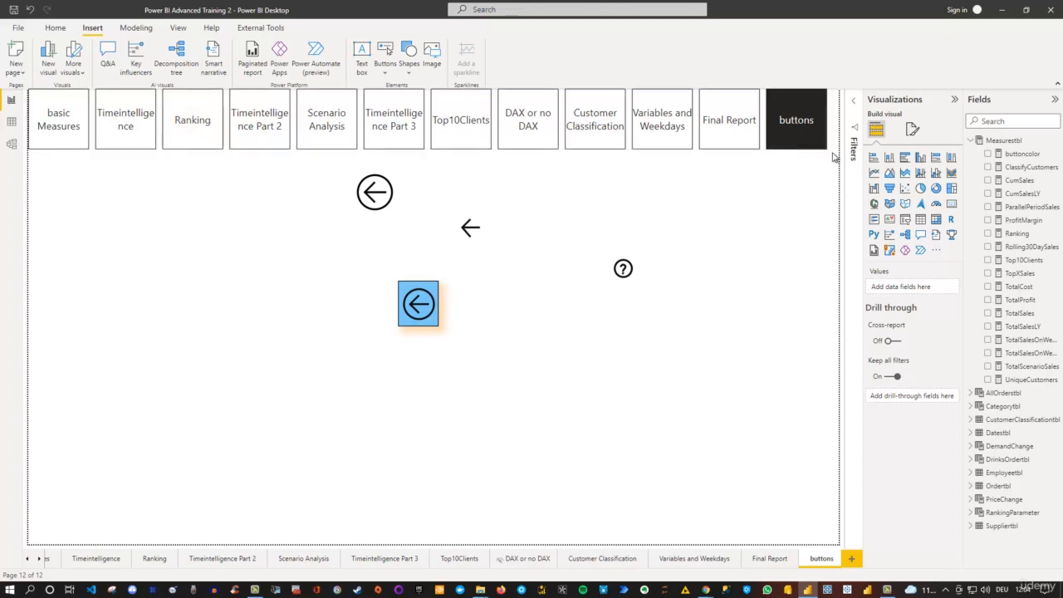
Give the page navigator a Parallelogram shape with 20 px rounded corners and a 33 % slant
click(810, 127)
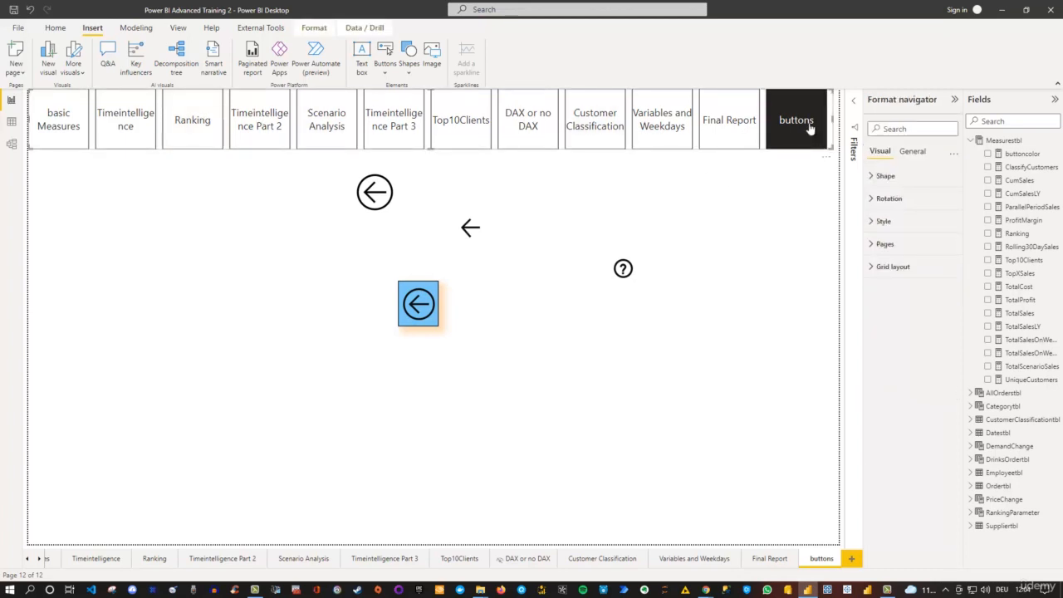
click(912, 152)
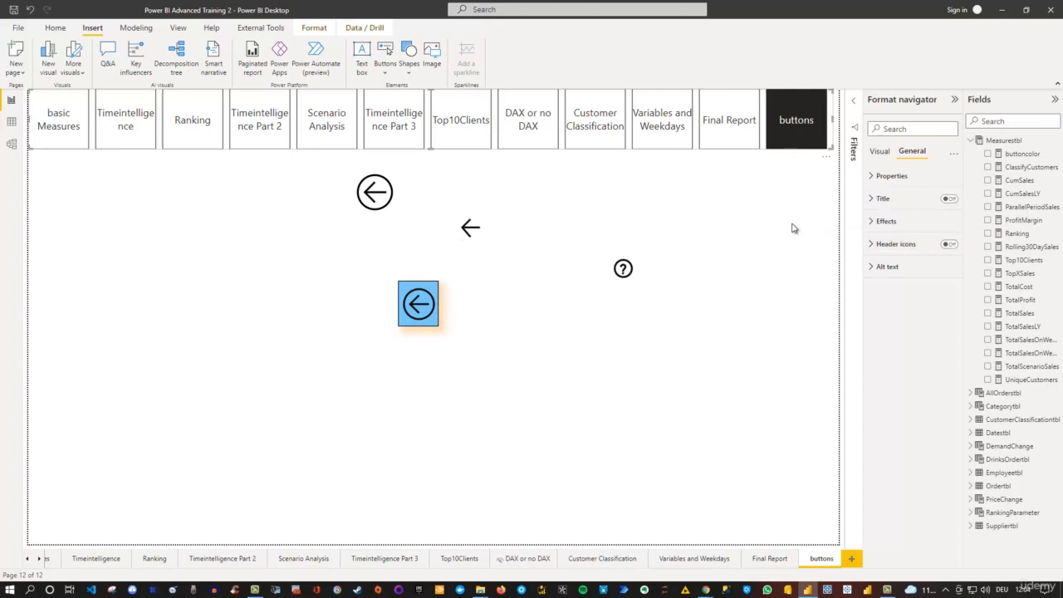
click(882, 154)
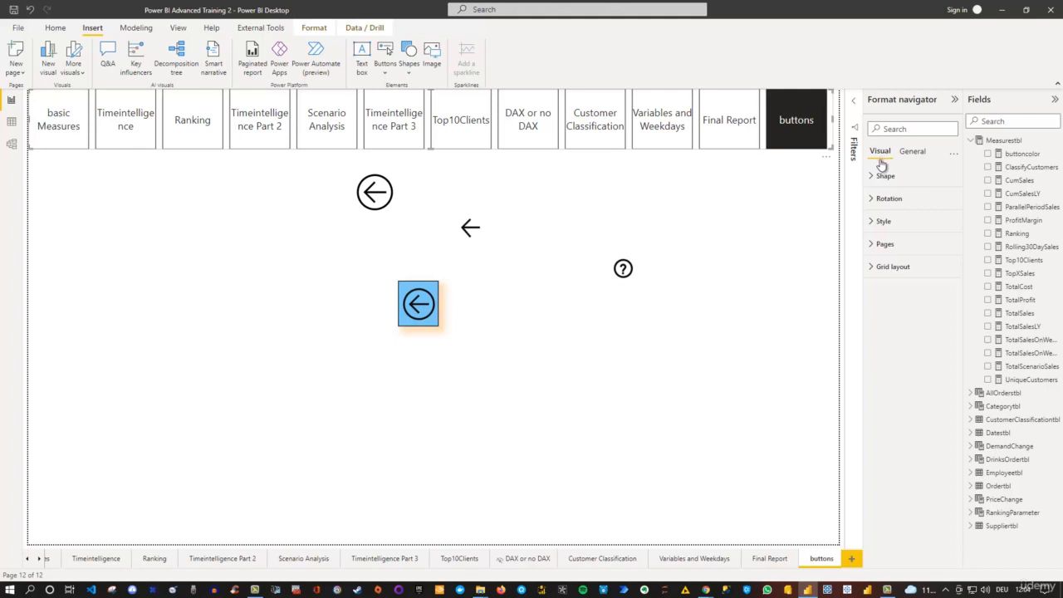
click(871, 177)
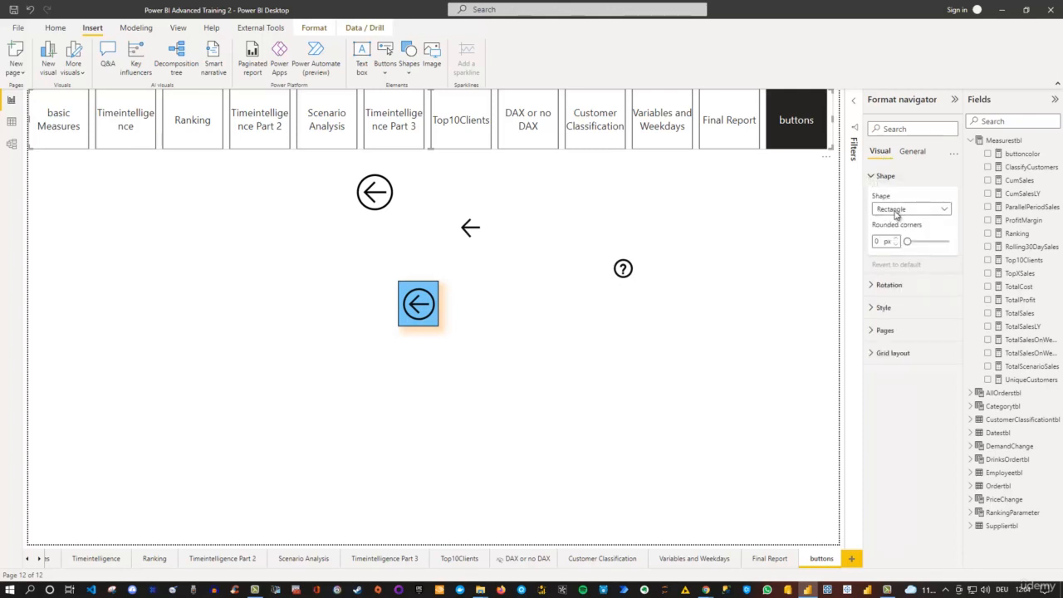
click(896, 211)
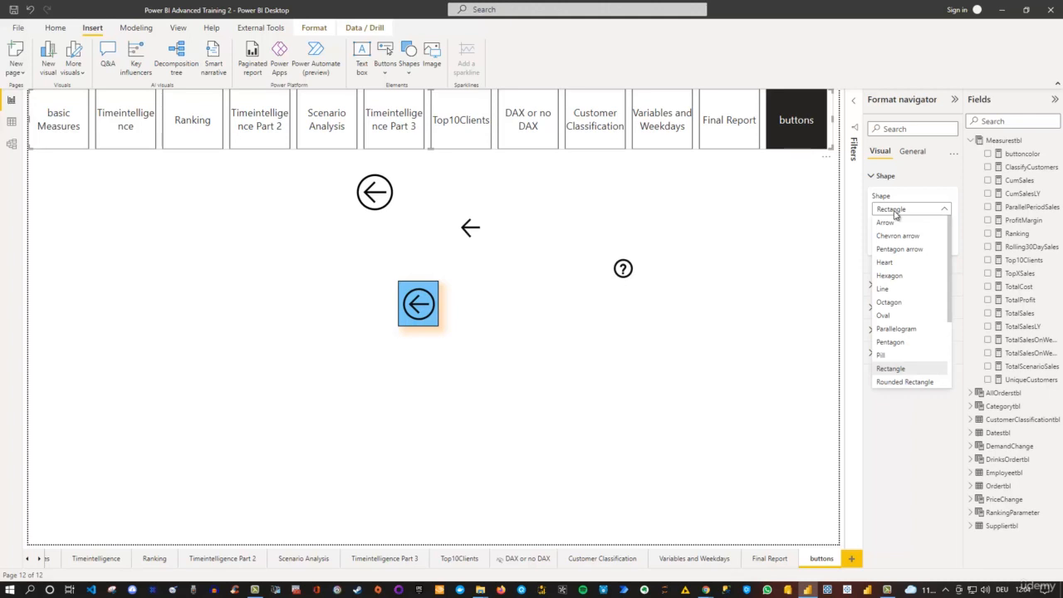
click(896, 329)
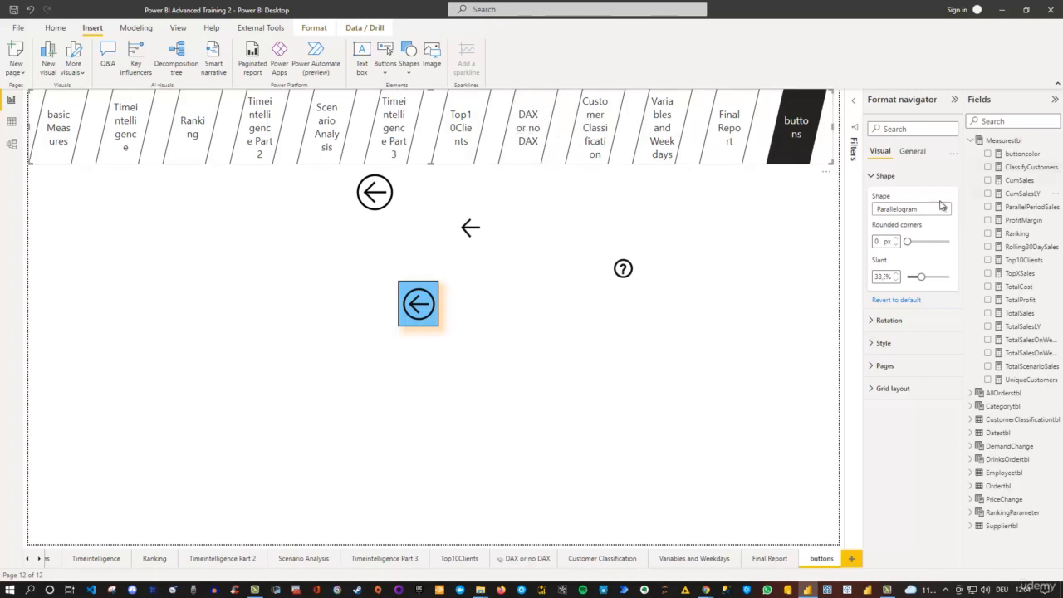
click(909, 210)
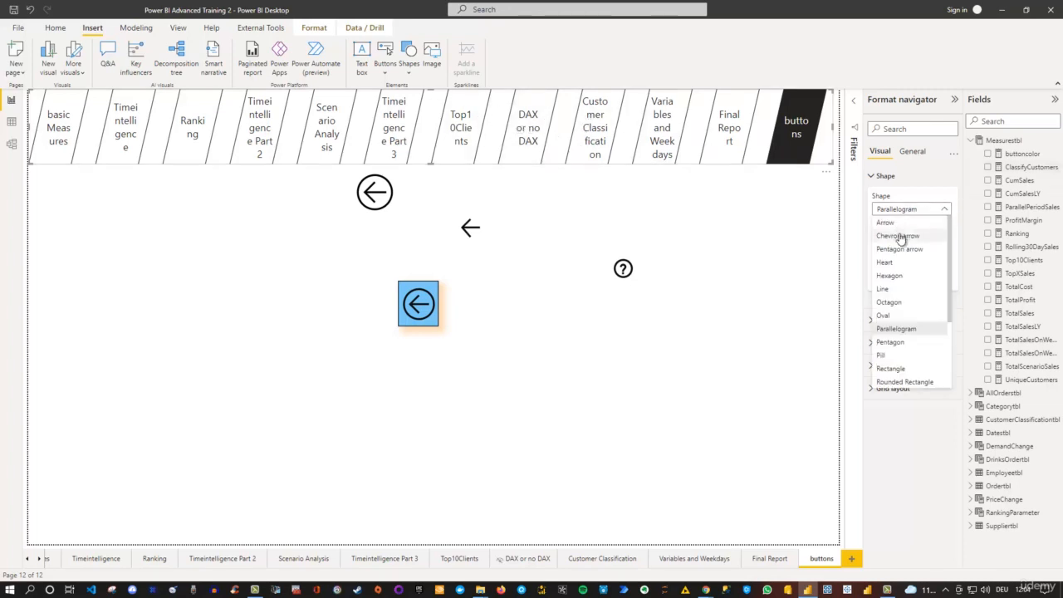
scroll(897, 291, down, 2)
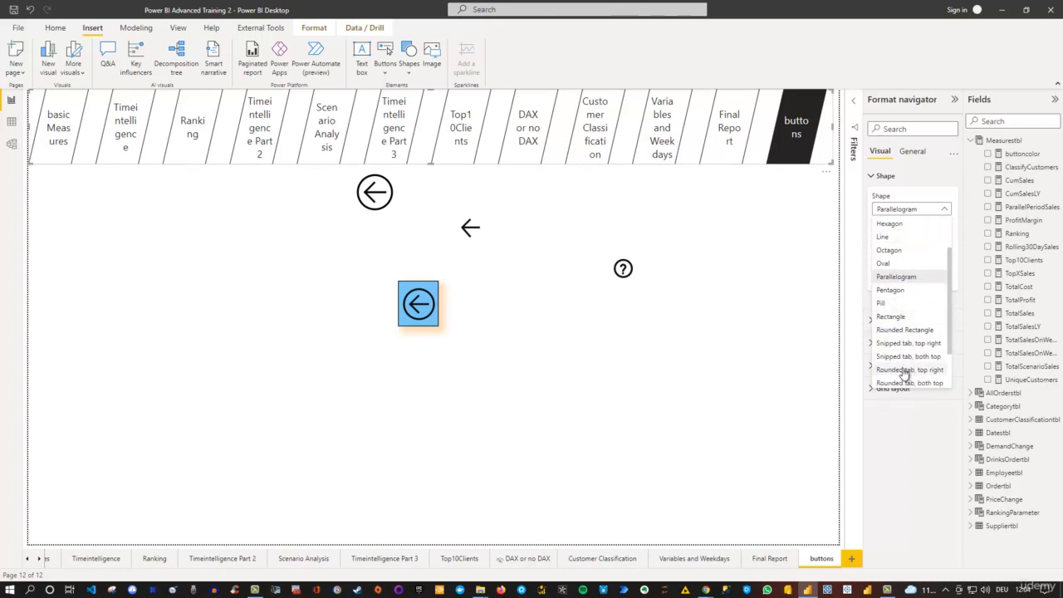
scroll(903, 365, up, 2)
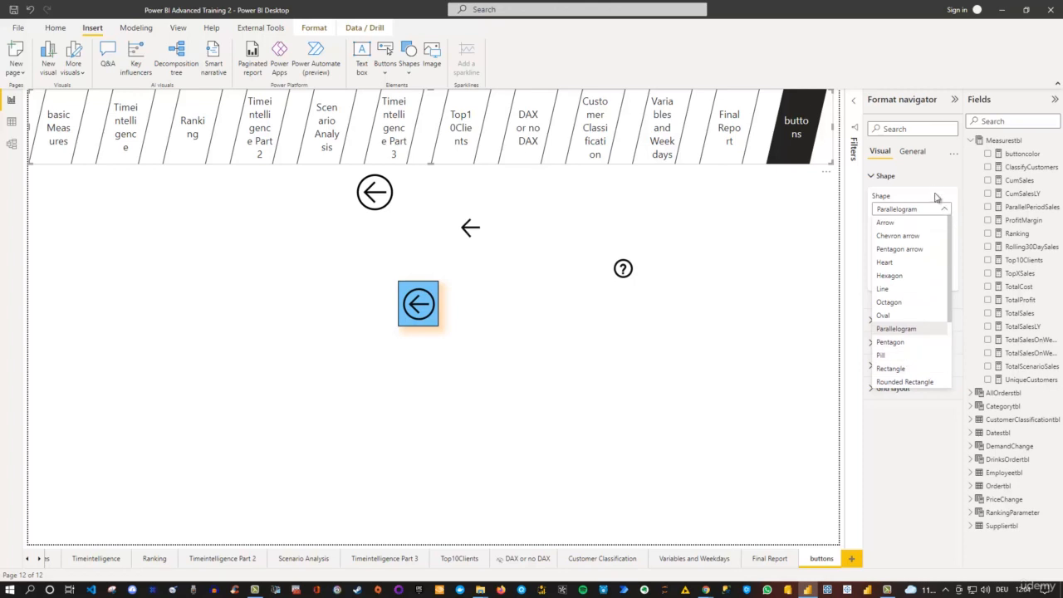
click(930, 189)
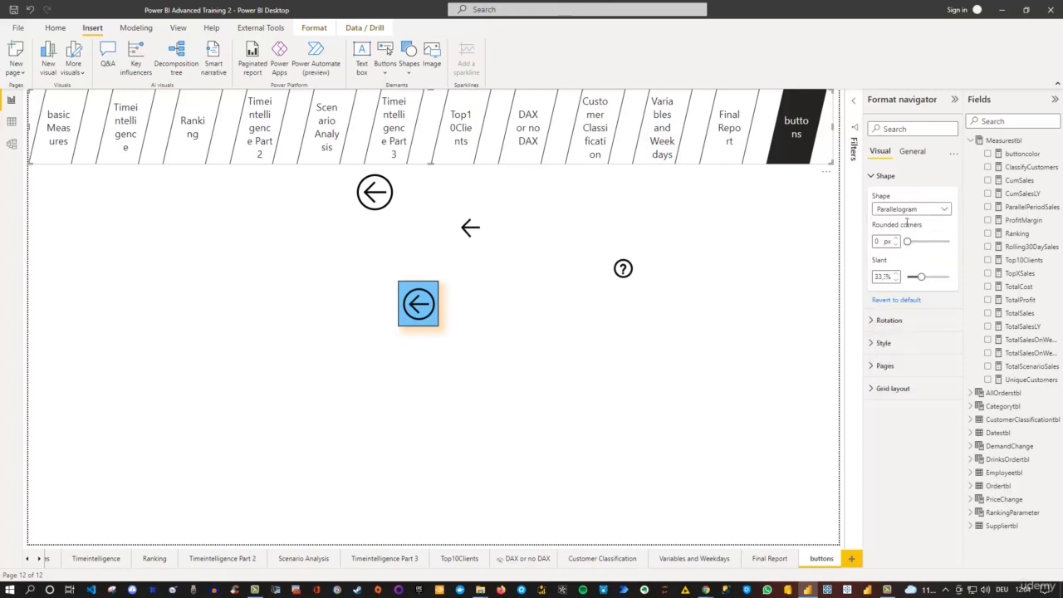
drag(908, 240, 915, 241)
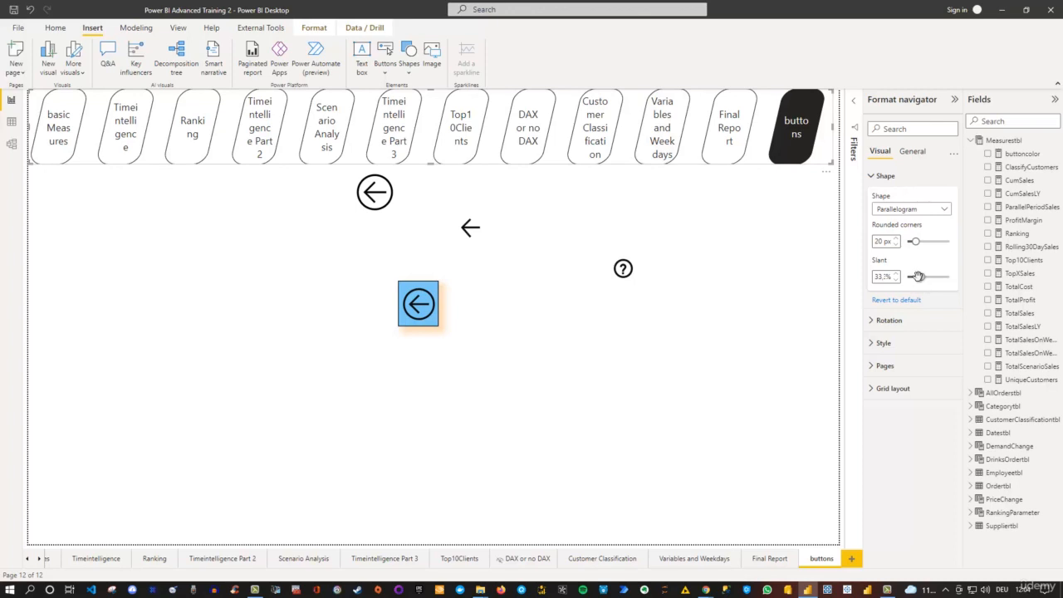
mouse_move(920, 277)
mouse_down()
mouse_move(935, 278)
mouse_move(918, 276)
mouse_up()
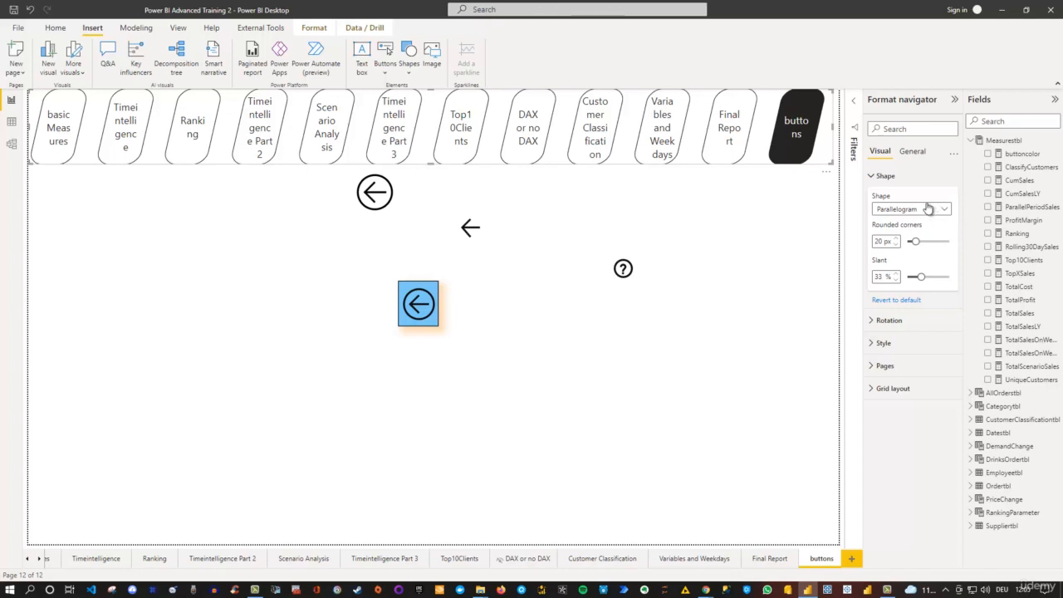
Revert all of the page navigator's format settings to default and try out its rotation, leaving it at 0
click(953, 157)
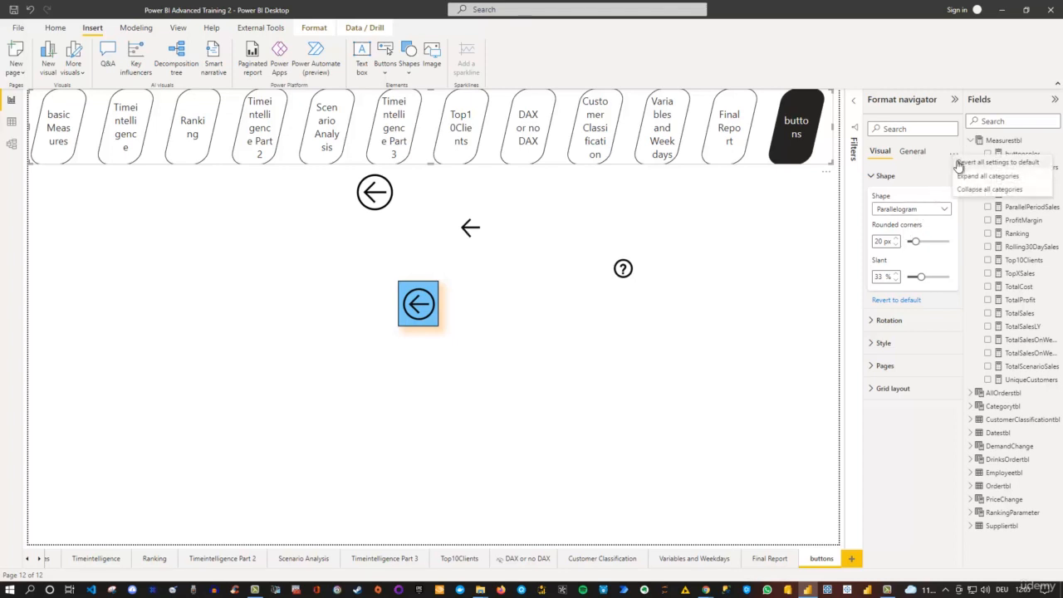
click(963, 162)
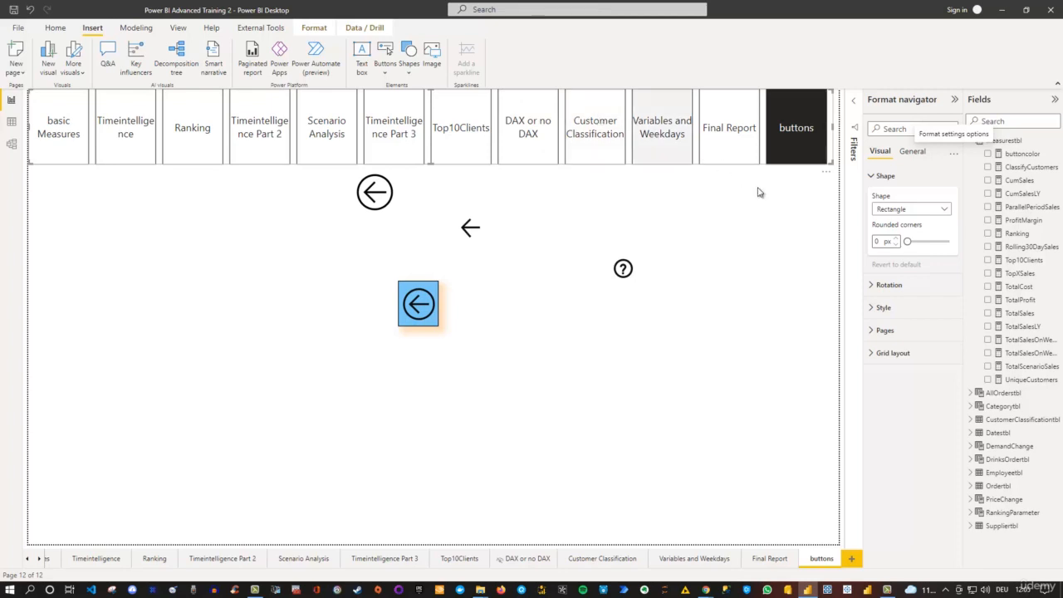
click(873, 286)
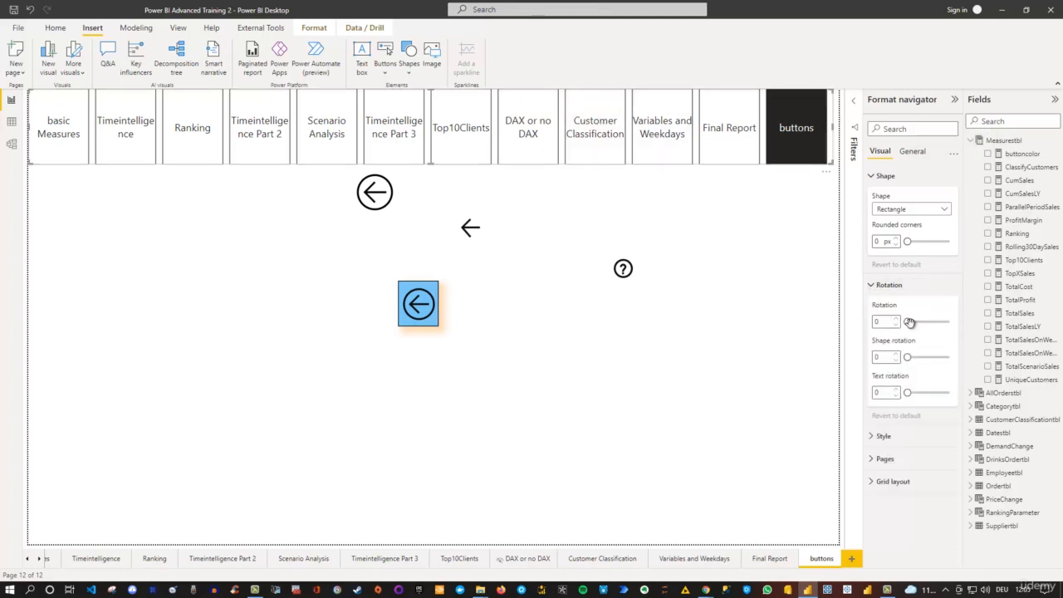
mouse_move(907, 323)
mouse_down()
mouse_move(918, 323)
mouse_move(905, 327)
mouse_up()
Set the page navigator's orientation to Vertical and resize it into a narrow, full-height column along the report page's left edge
click(877, 483)
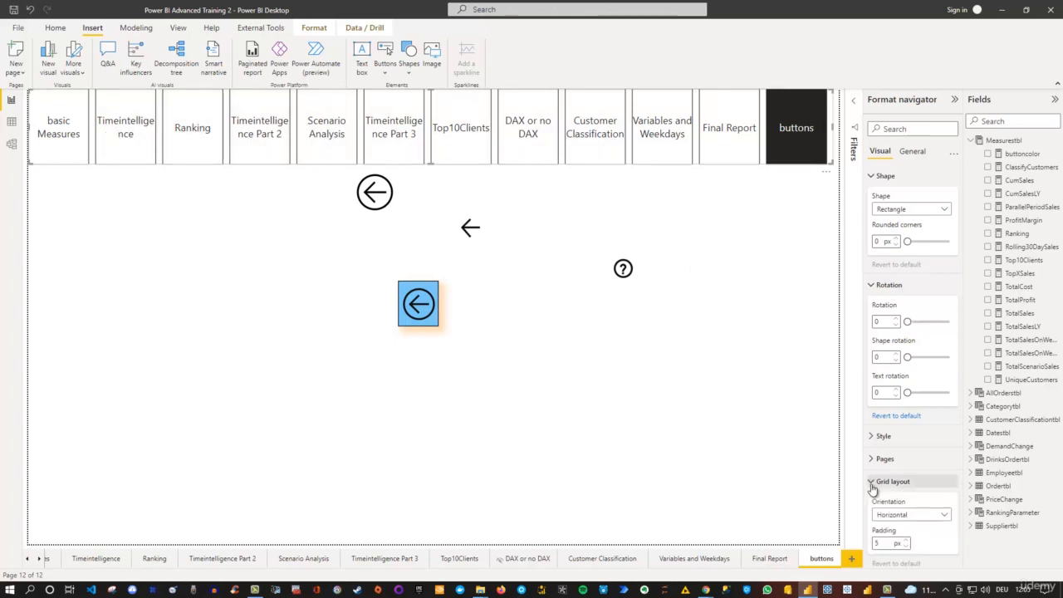
click(915, 518)
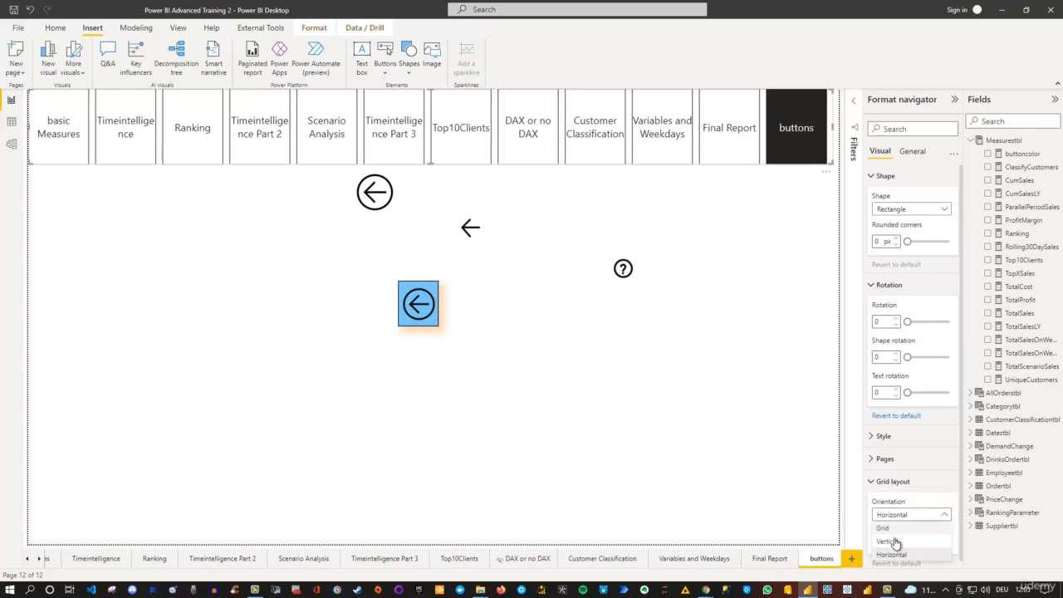
click(887, 541)
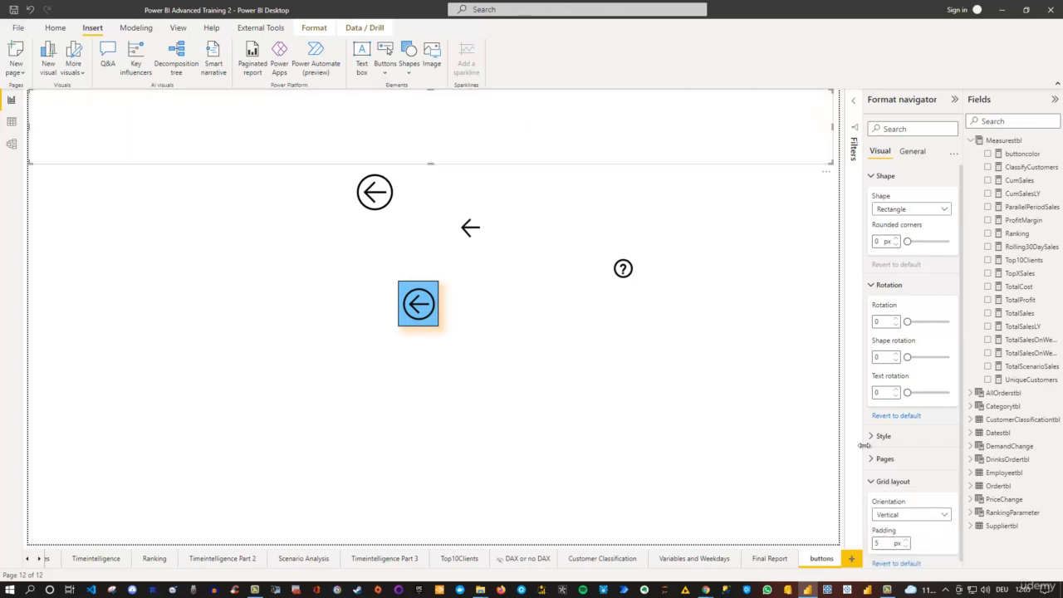
drag(802, 169, 166, 541)
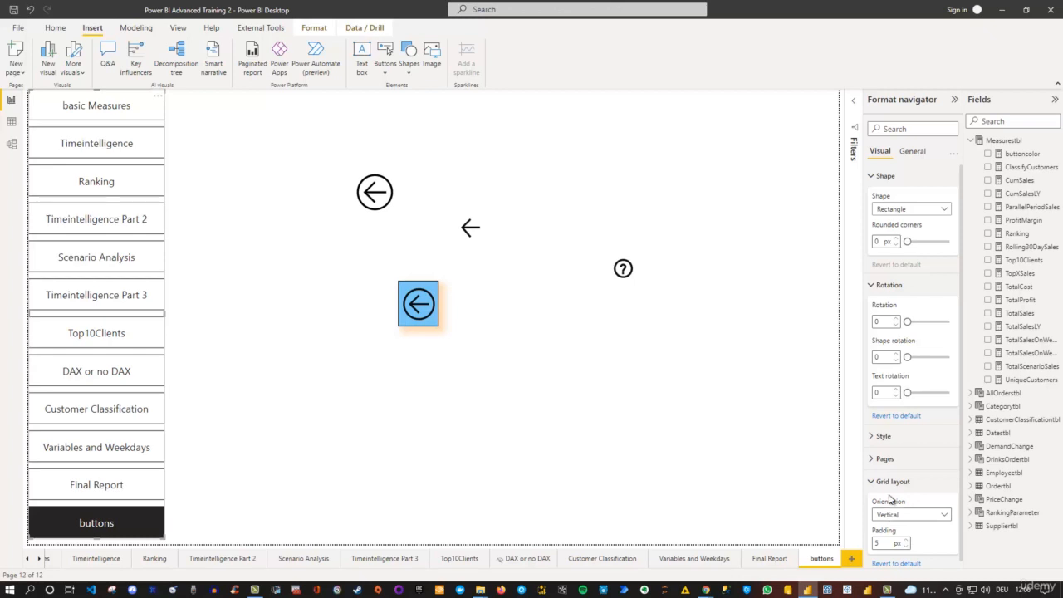
Check the navigator's page options and the hidden state of the DAX or no DAX page, and hide the Customer Classification page
click(873, 459)
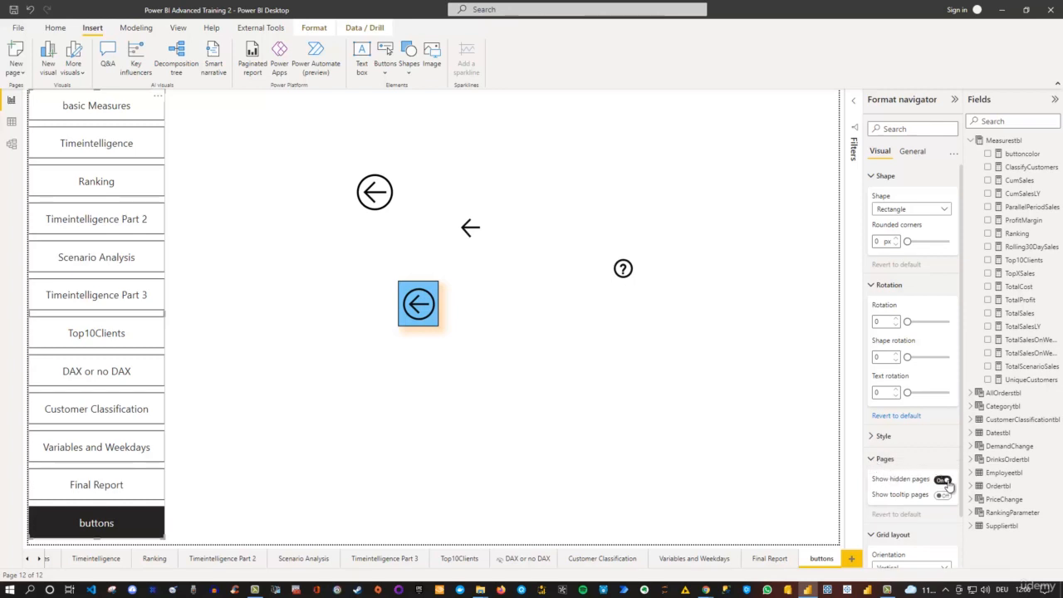
right_click(519, 562)
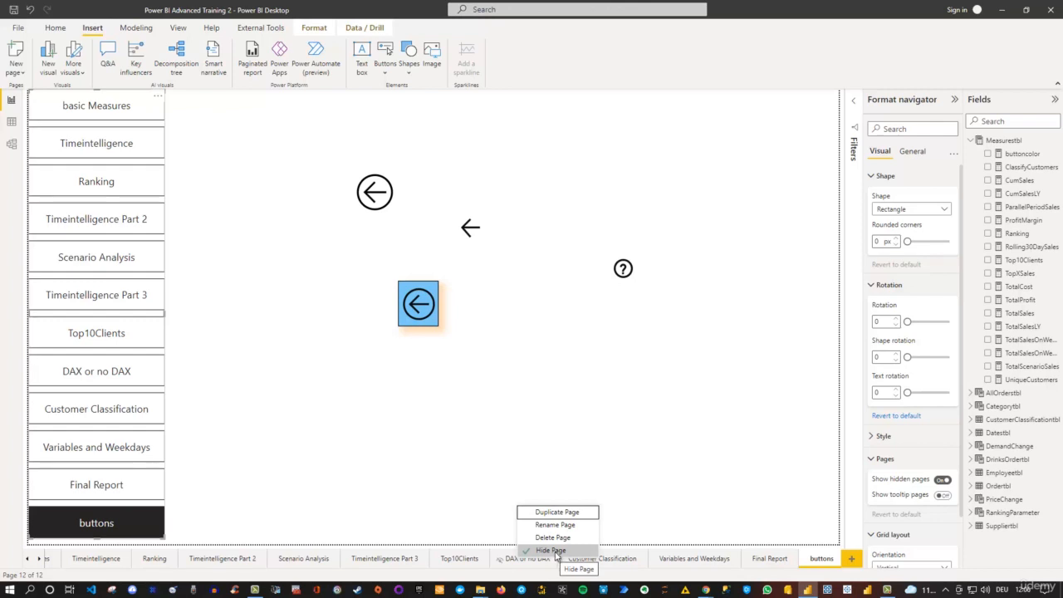
right_click(617, 562)
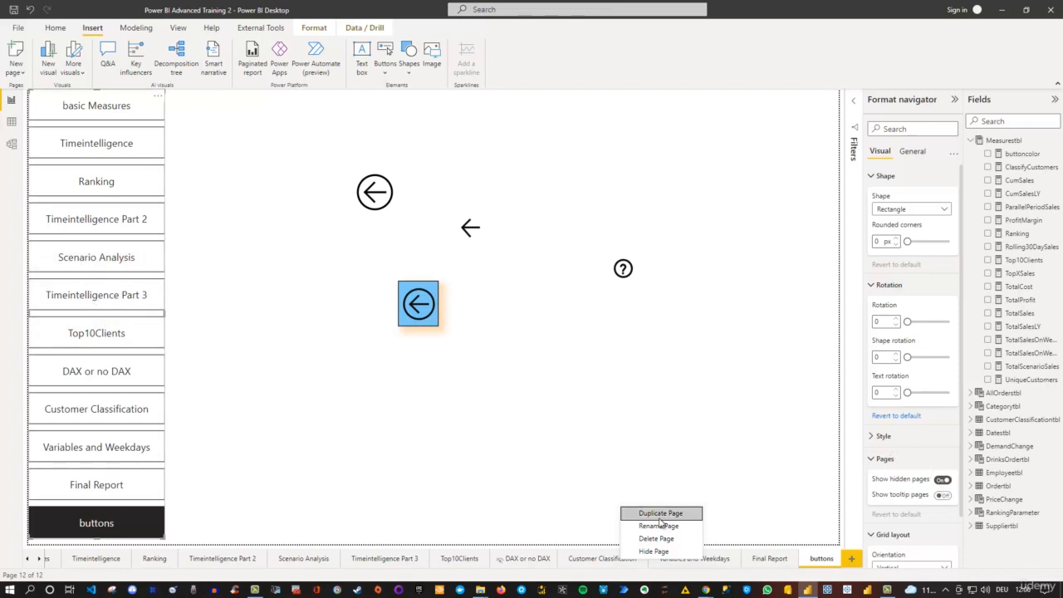
click(654, 551)
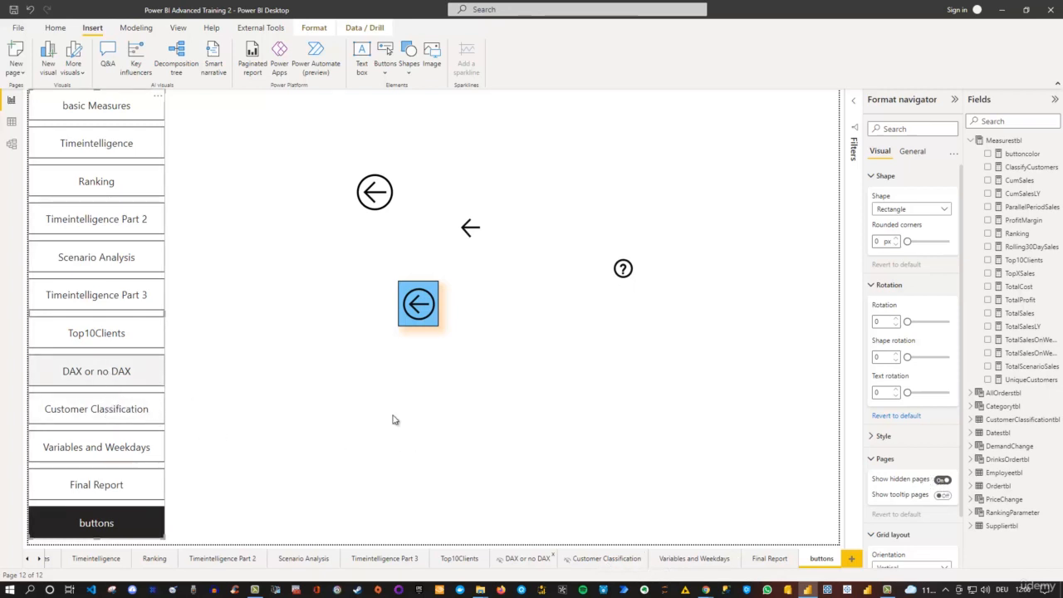
Turn off the display of hidden pages in the page navigator and turn it back on
click(942, 481)
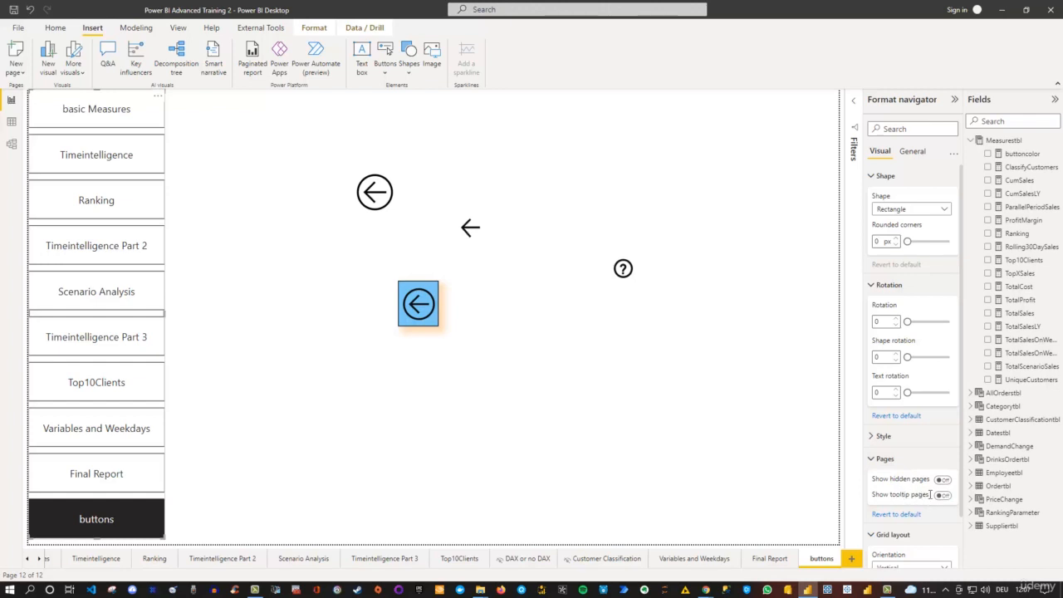
click(943, 481)
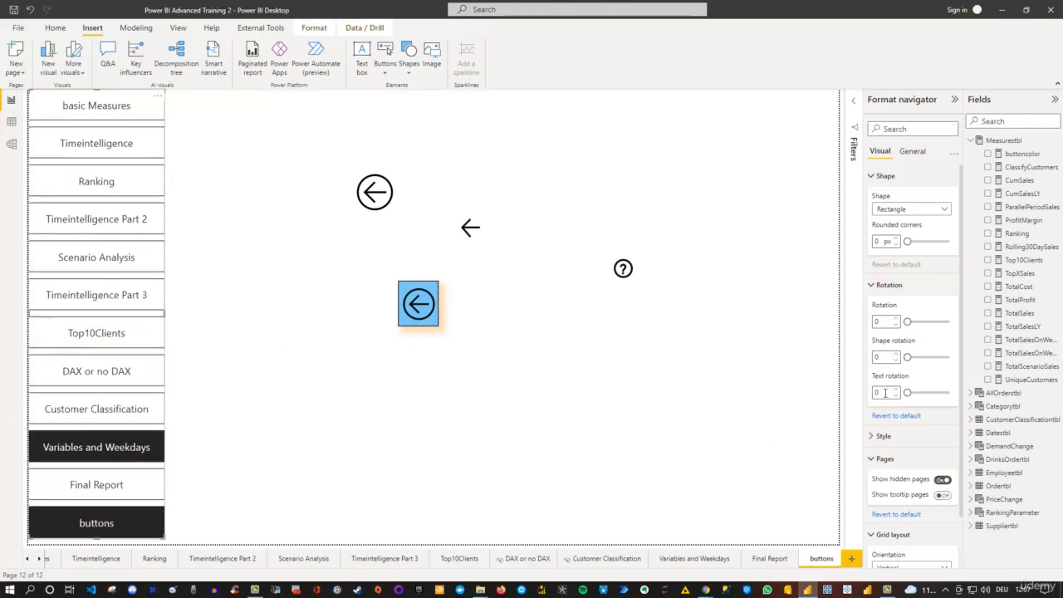
Set the page navigator's text to a bright blue theme color for the Hover state
scroll(887, 258, down, 1)
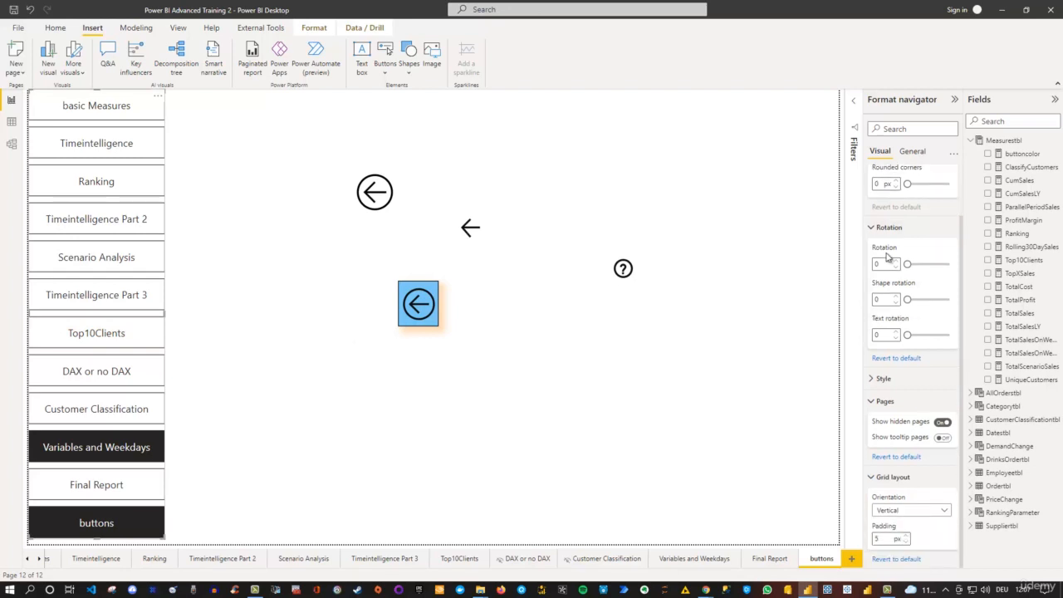
click(872, 382)
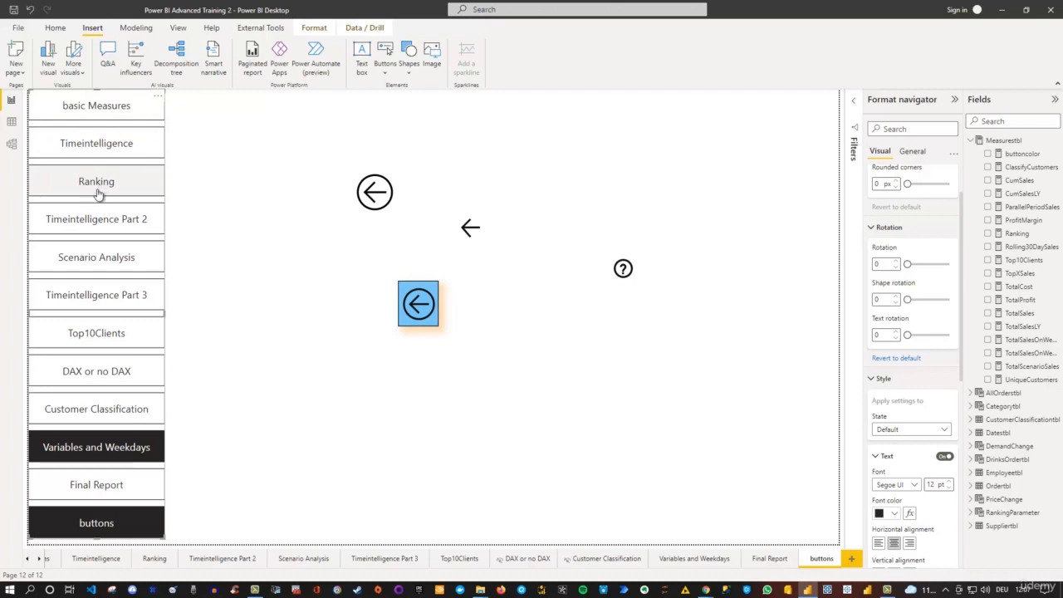
click(920, 432)
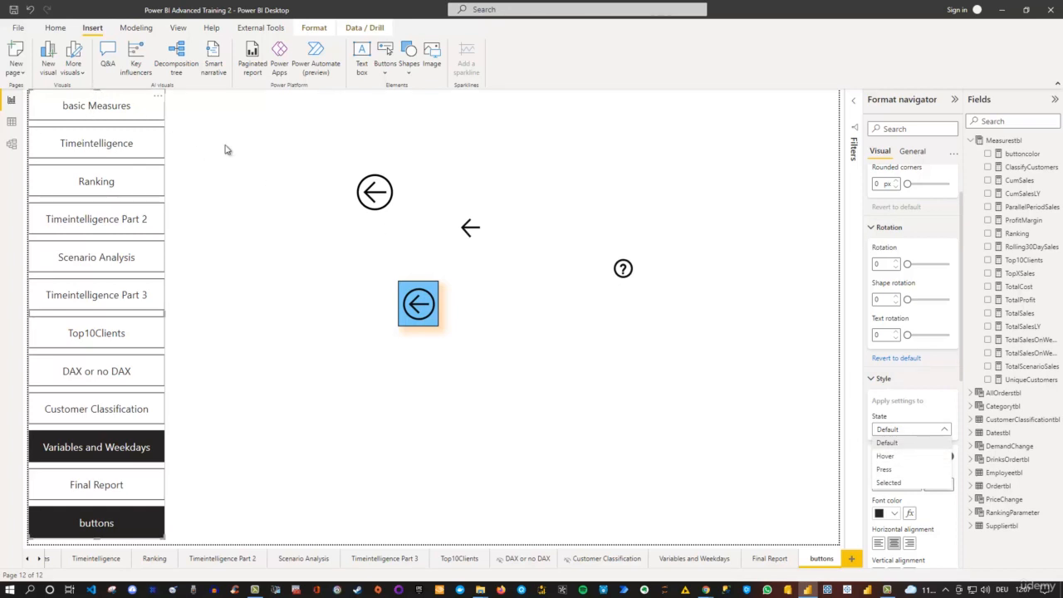
click(904, 456)
scroll(929, 407, down, 1)
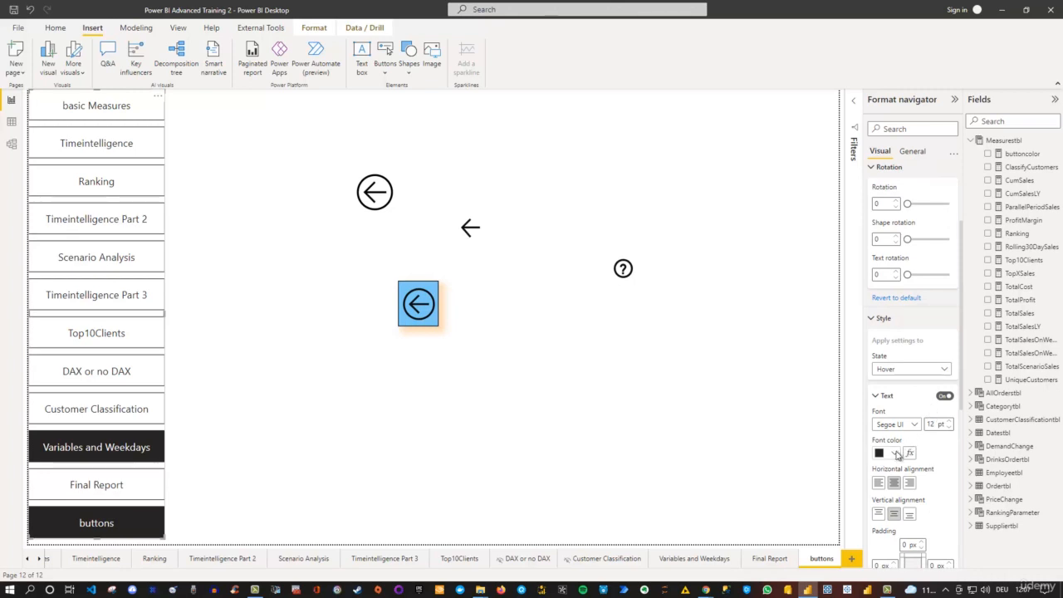
click(895, 453)
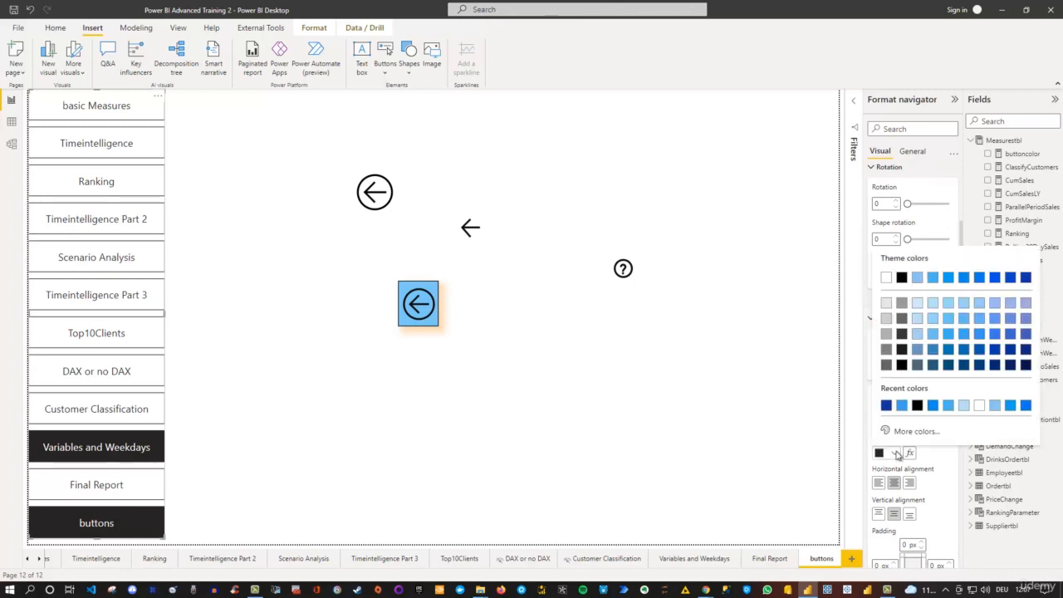
click(948, 278)
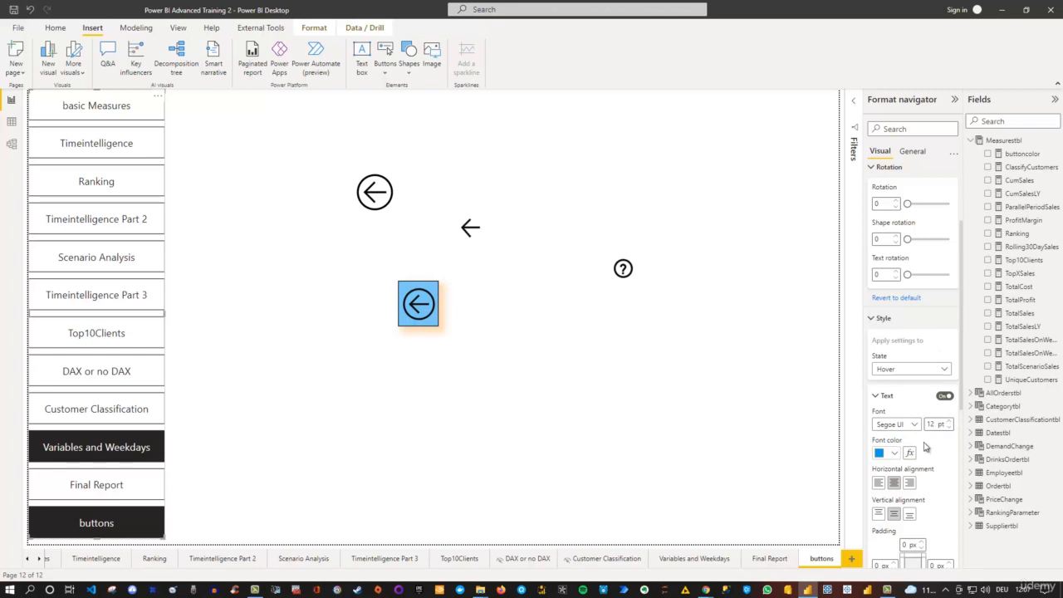
Change the font of the page navigator's Hover state text to Segoe UI Bold
scroll(923, 448, down, 2)
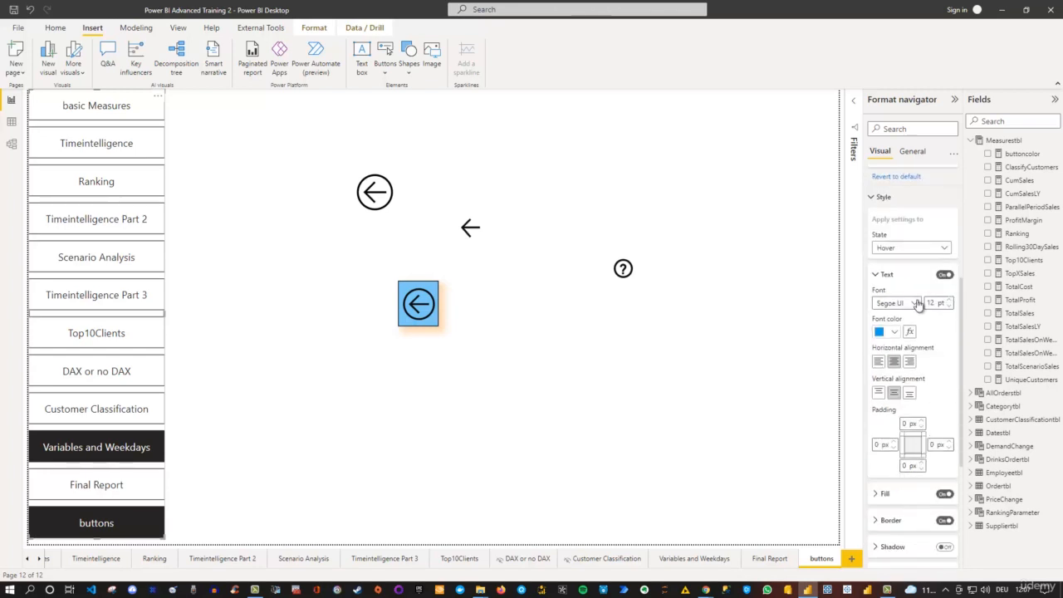
click(917, 305)
scroll(906, 404, down, 2)
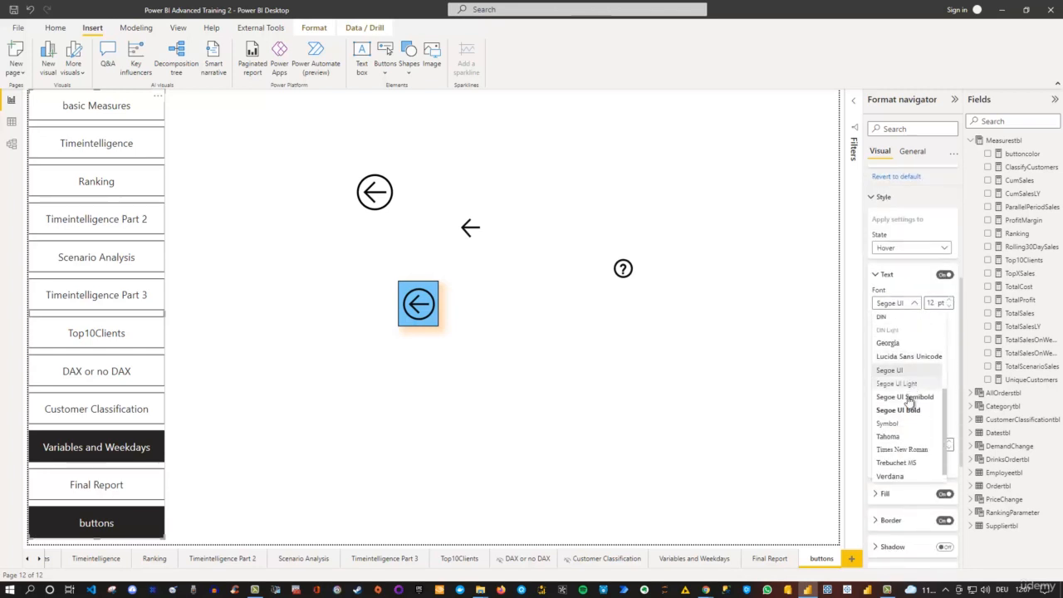
click(899, 410)
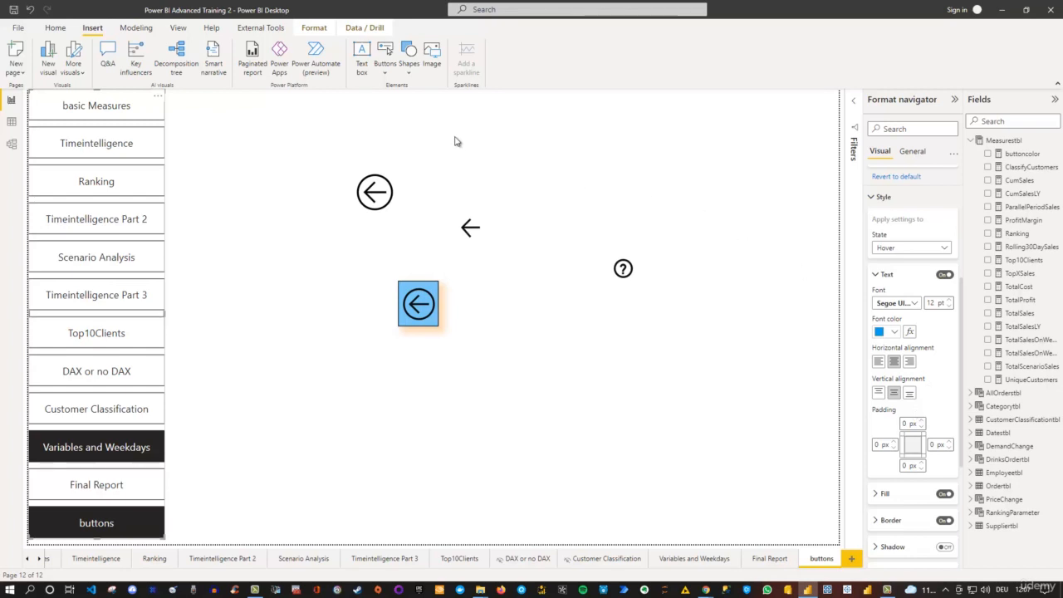